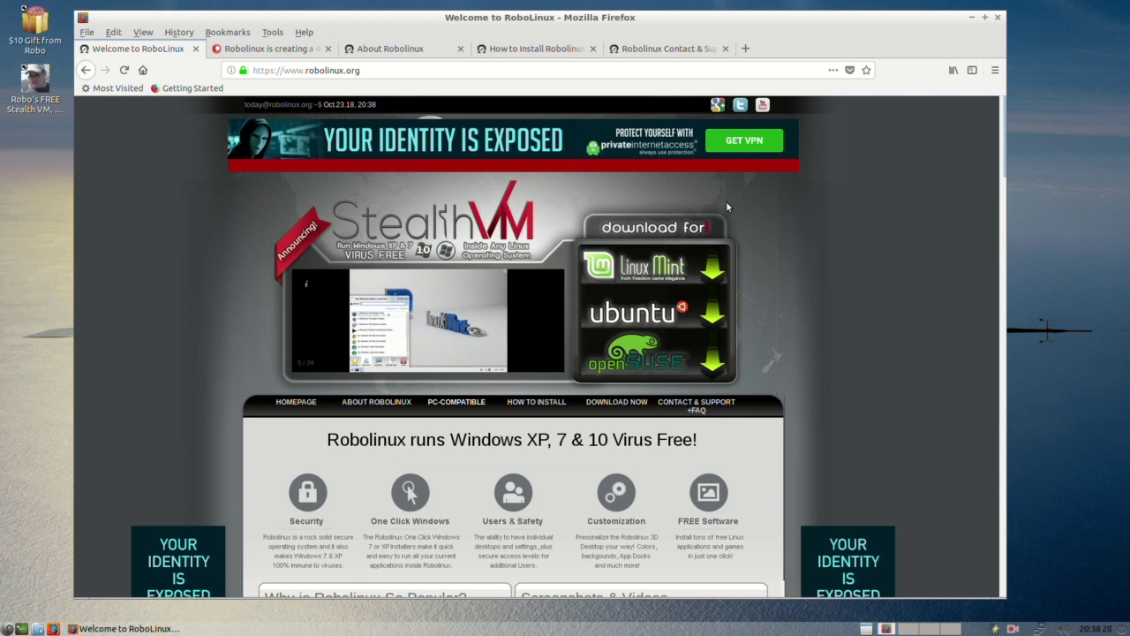
Step: Browse the About, Patreon, How to Install and Contact & Support pages, then return to the home tab
left_click(378, 50)
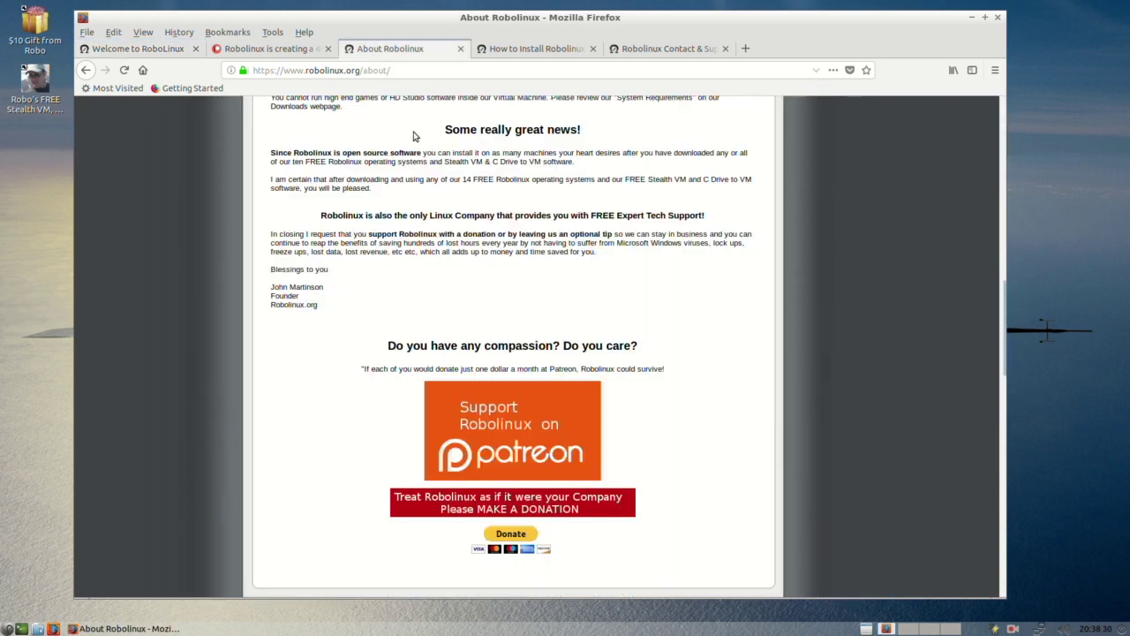
left_click(526, 429)
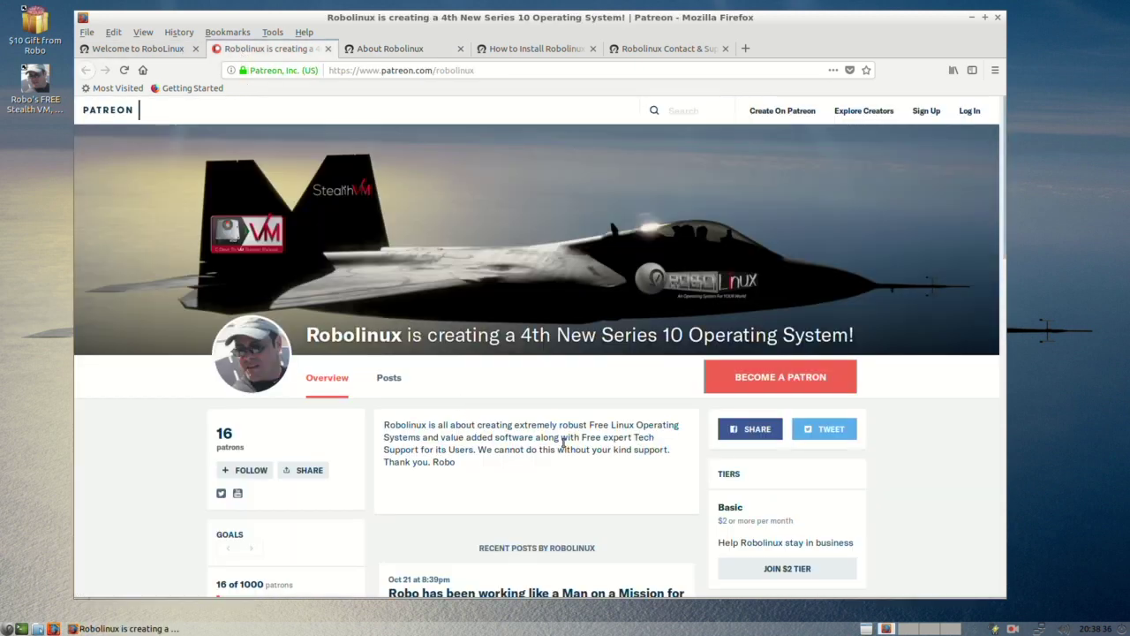
scroll(562, 442, "down", 2)
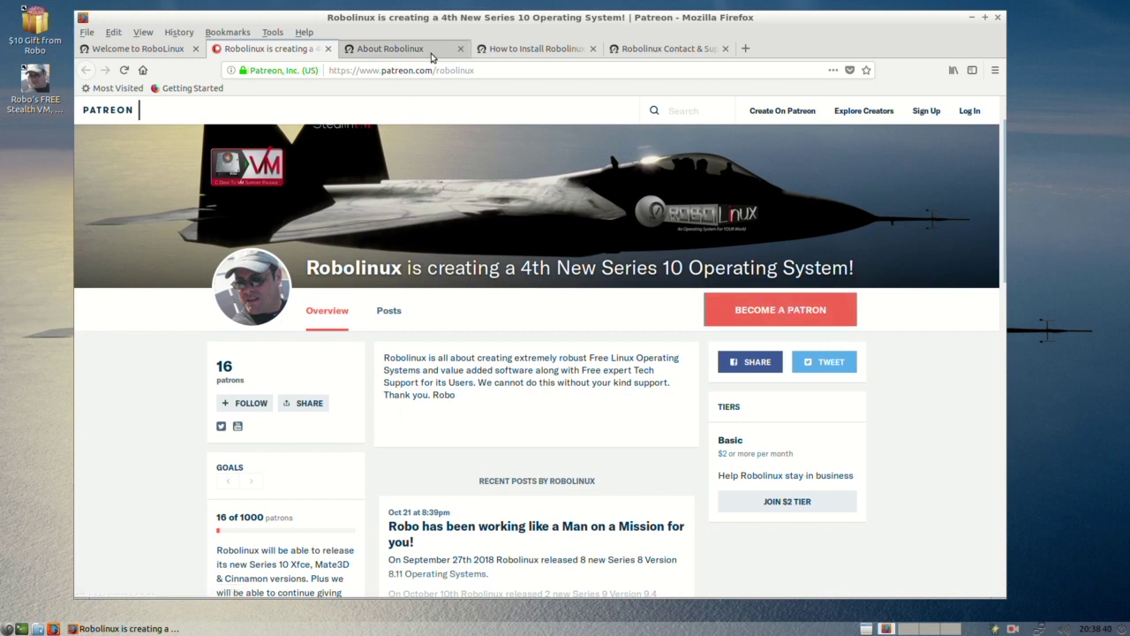
left_click(502, 51)
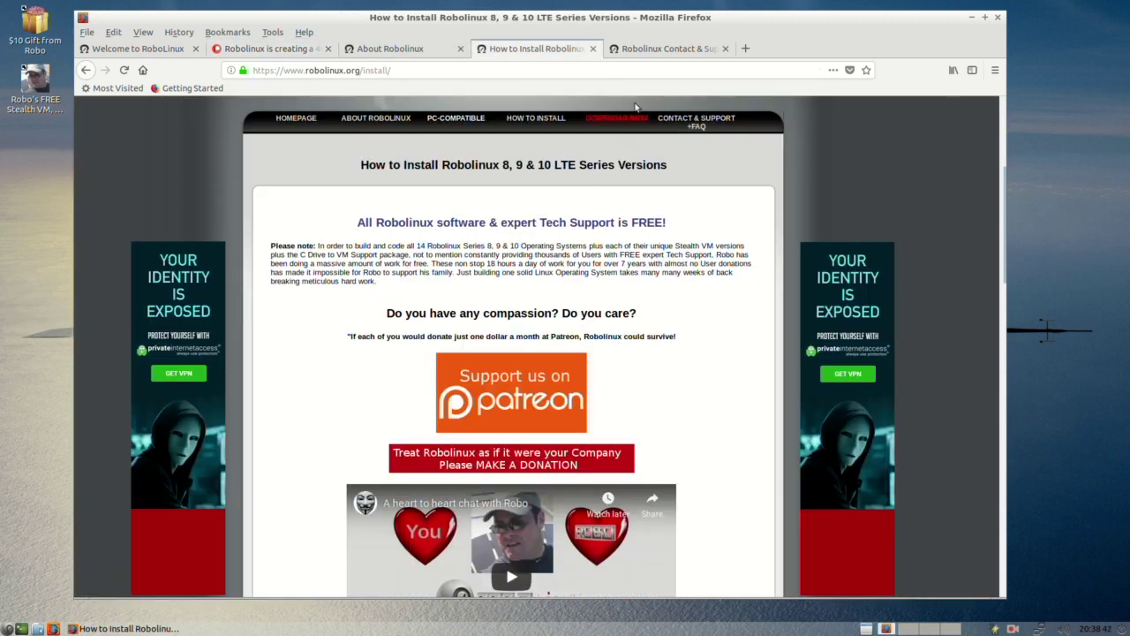
left_click(666, 51)
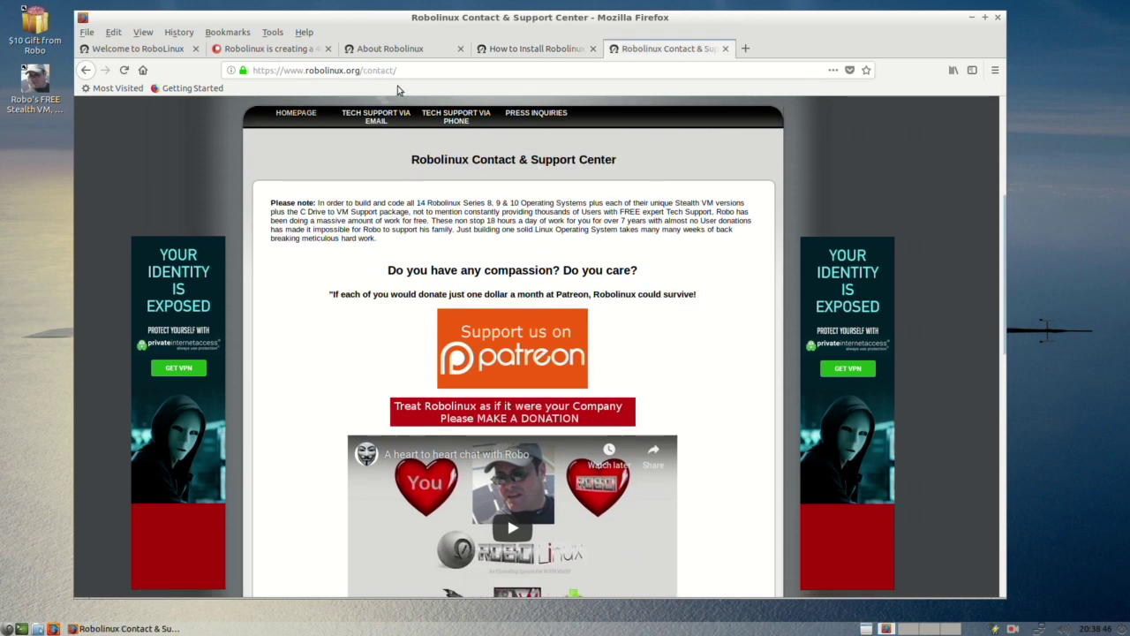
left_click(114, 50)
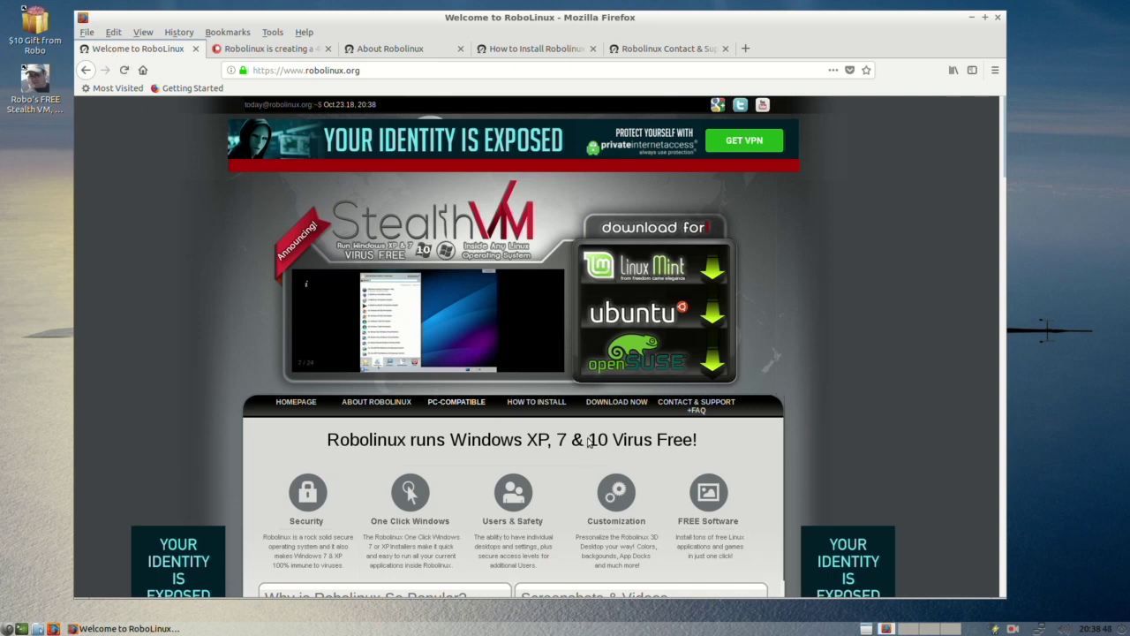
Step: Go back to the Software Downloads page, scroll through it, then switch to the Patreon tab
left_click(86, 70)
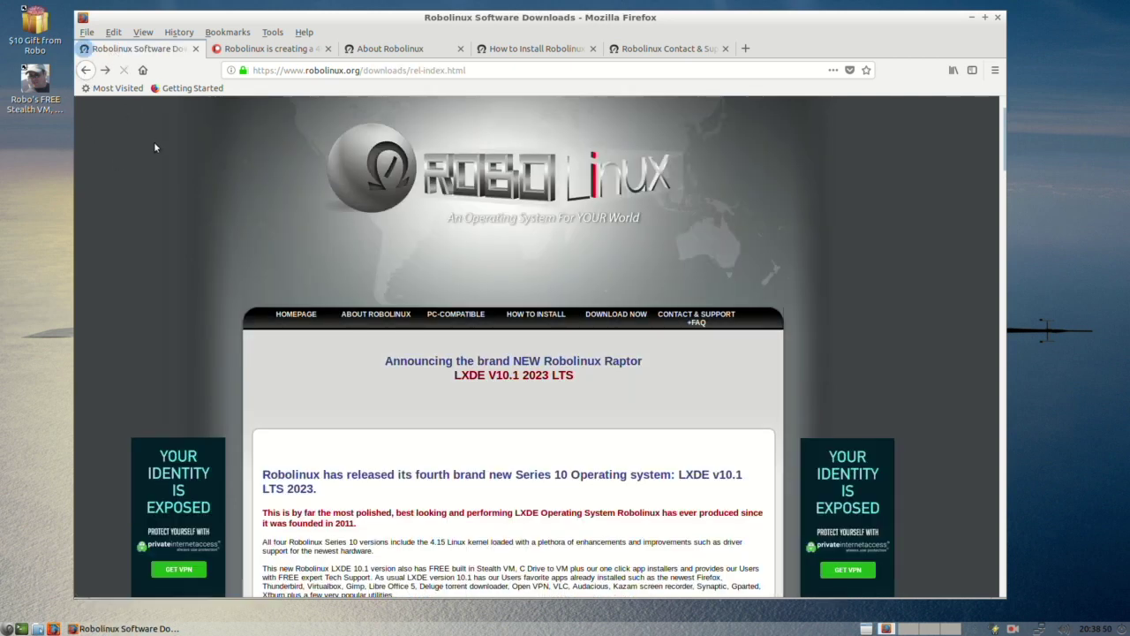
scroll(519, 406, "down", 2)
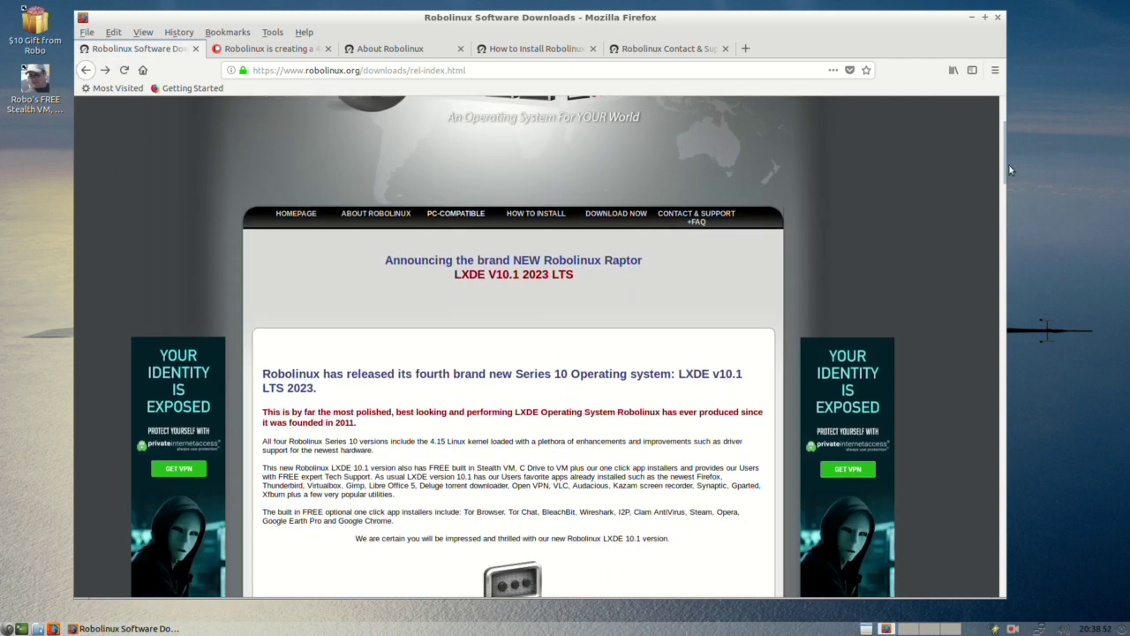
left_click_drag(1005, 163, 940, 141)
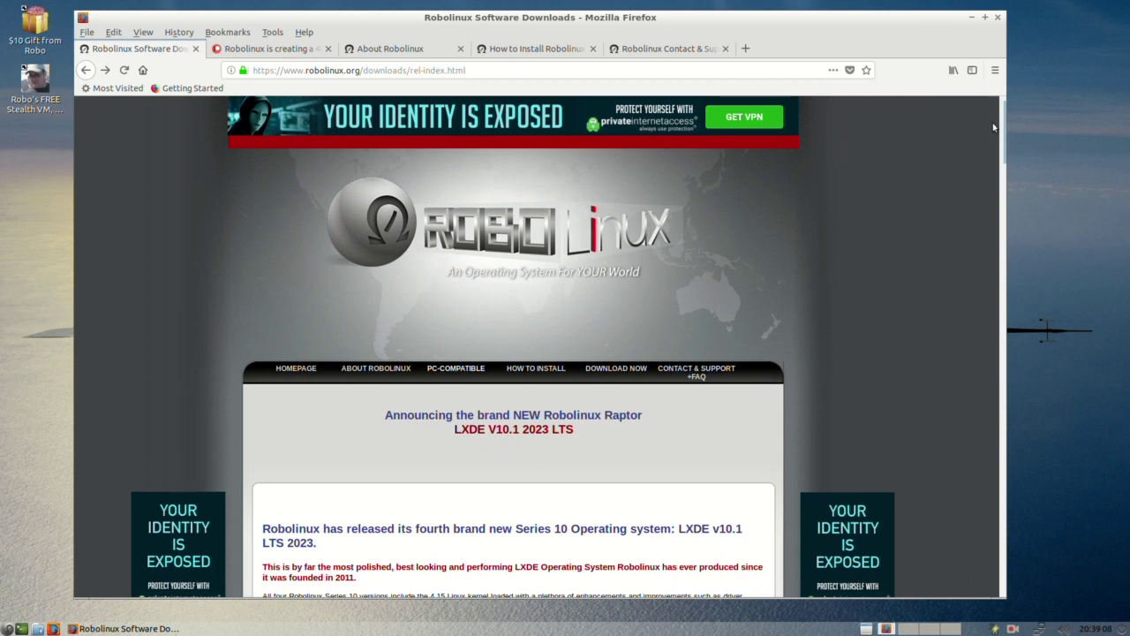
scroll(1004, 131, "up", 2)
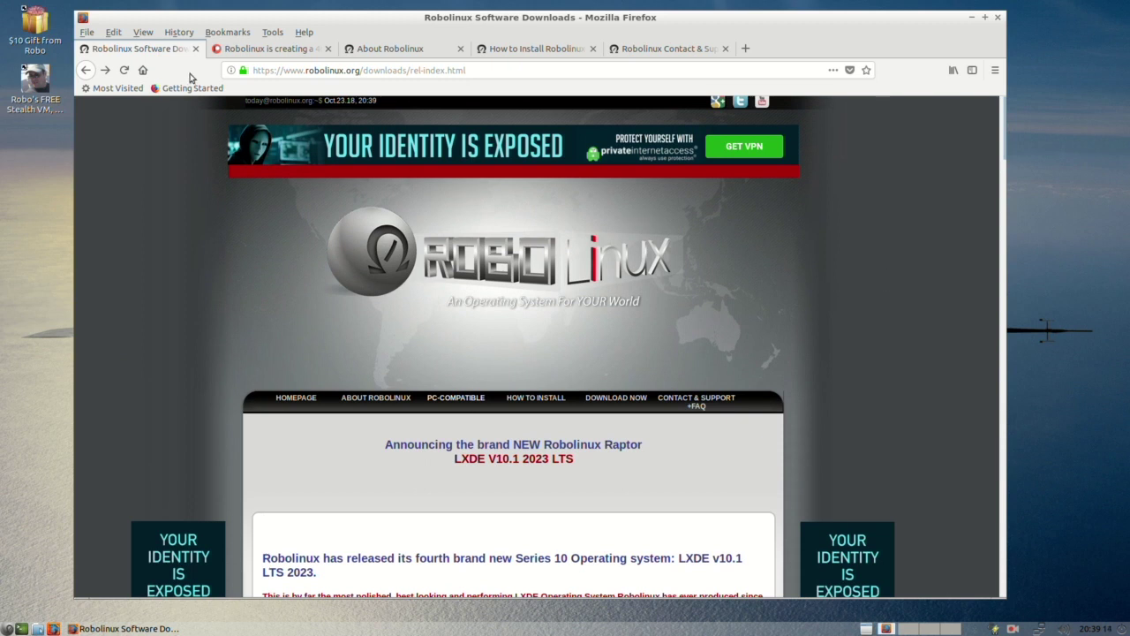
left_click(254, 50)
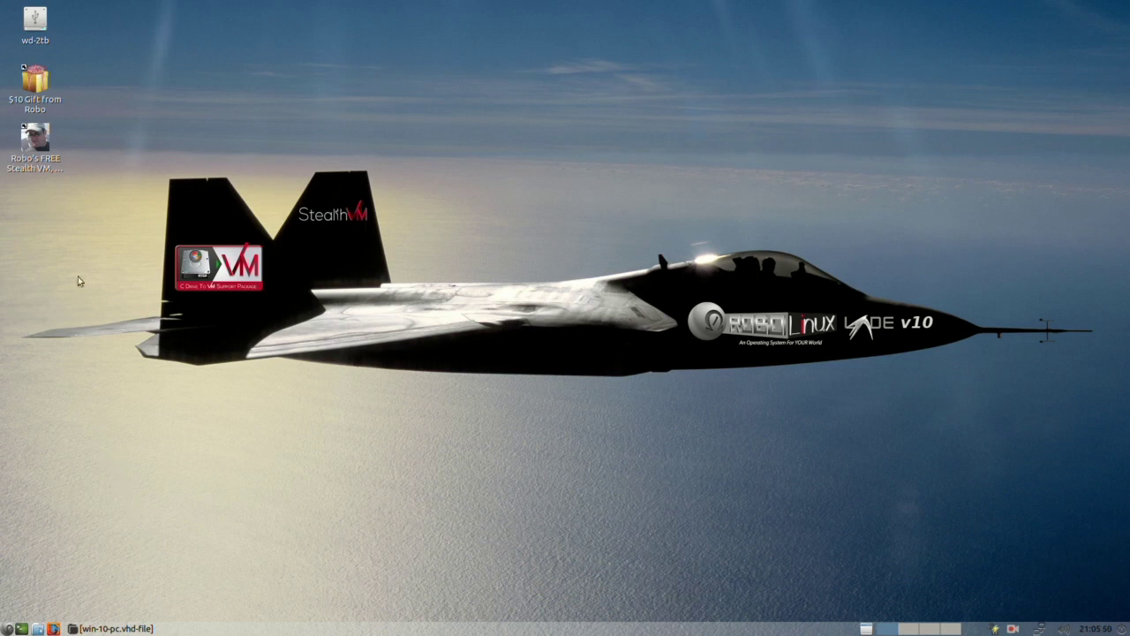
left_click(29, 80)
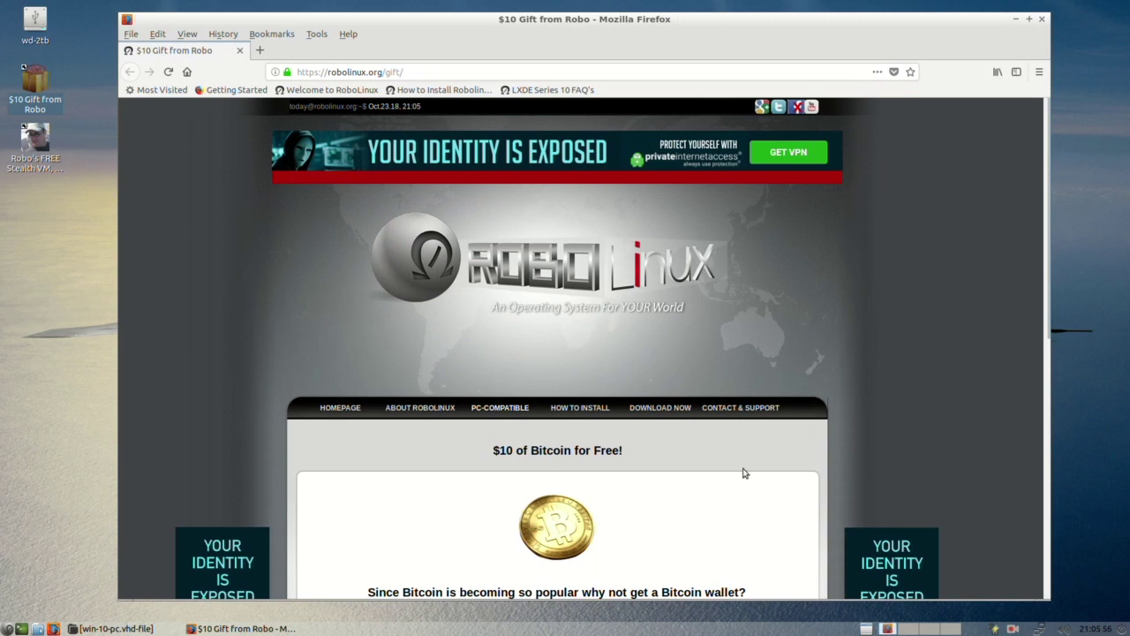
scroll(719, 524, "down", 2)
scroll(729, 505, "down", 1)
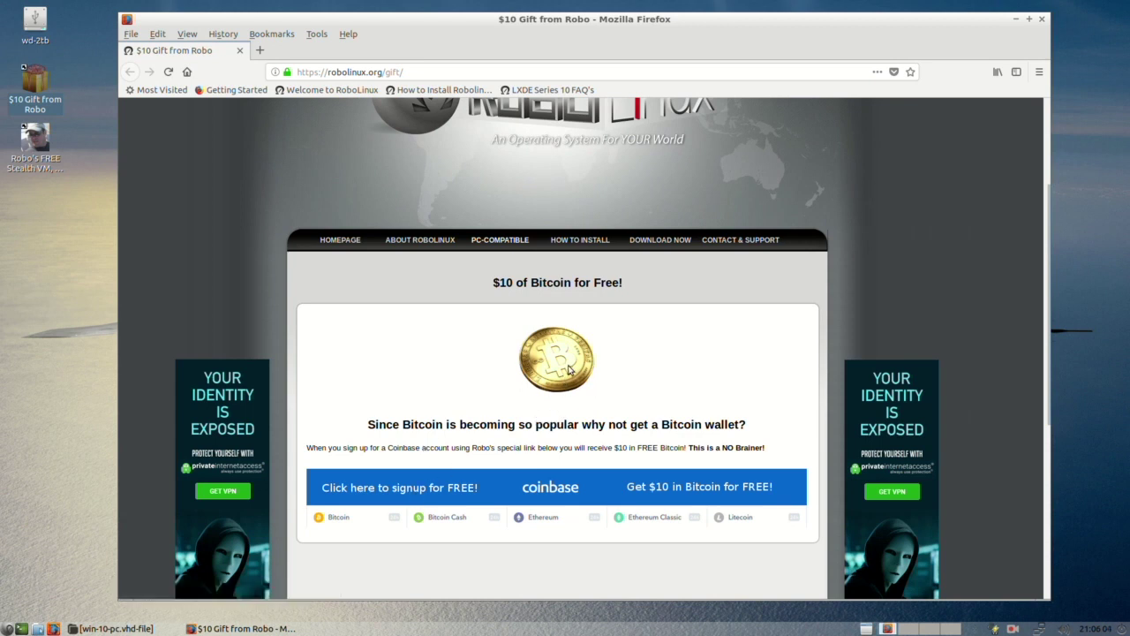
Step: Close the browser, open The Great $120 Robolinux Give Away page and scroll to its Stealth VM section
left_click(1042, 19)
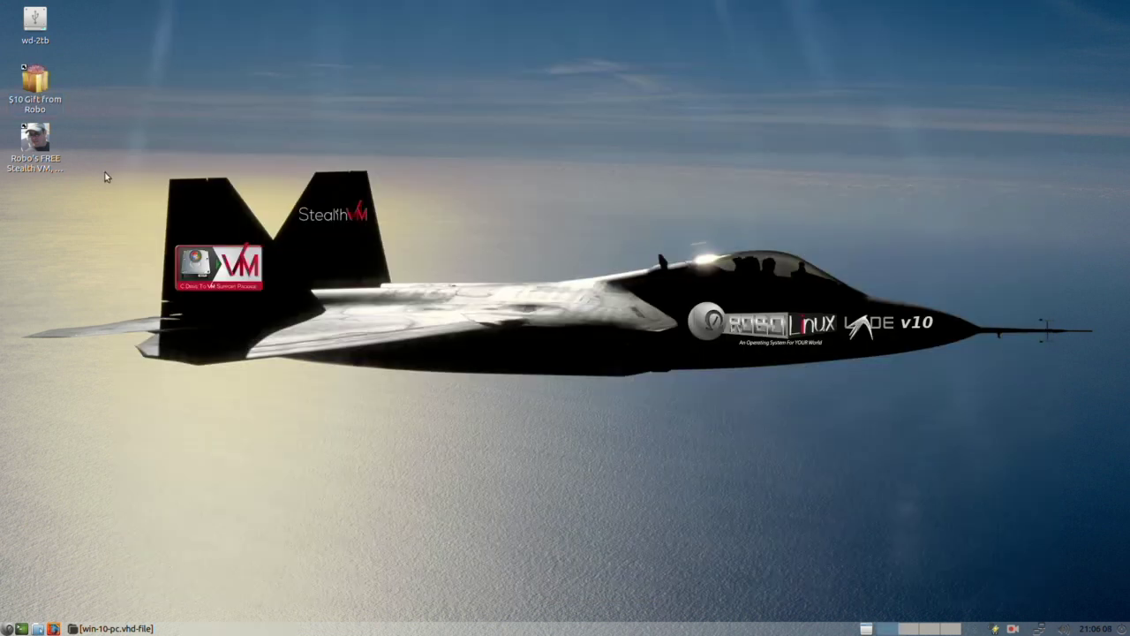
left_click(36, 146)
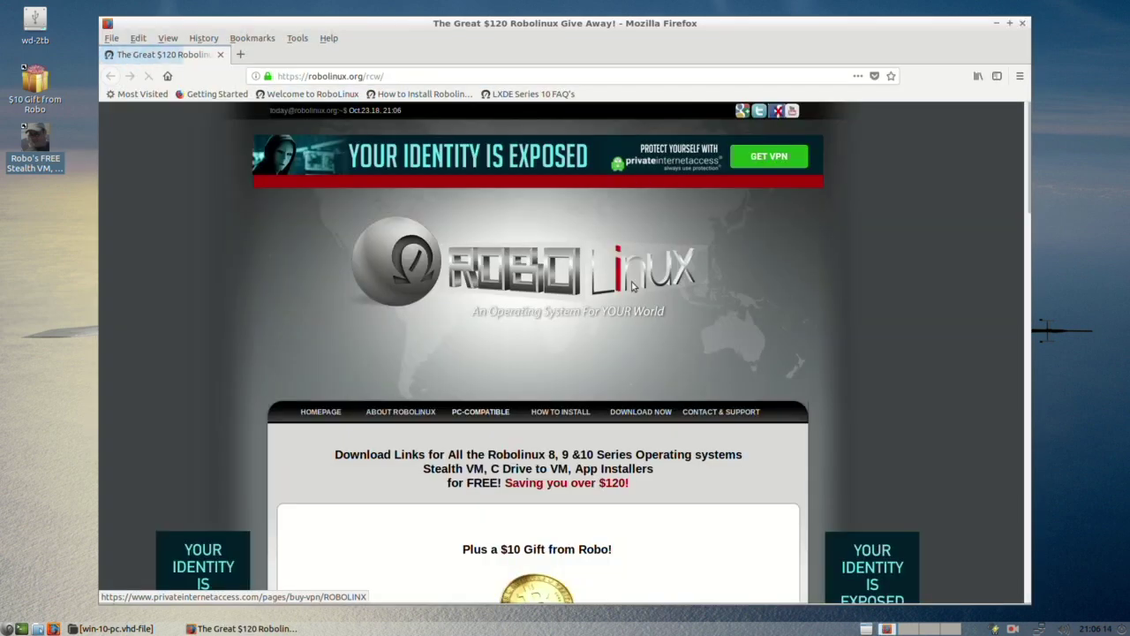
scroll(625, 357, "down", 4)
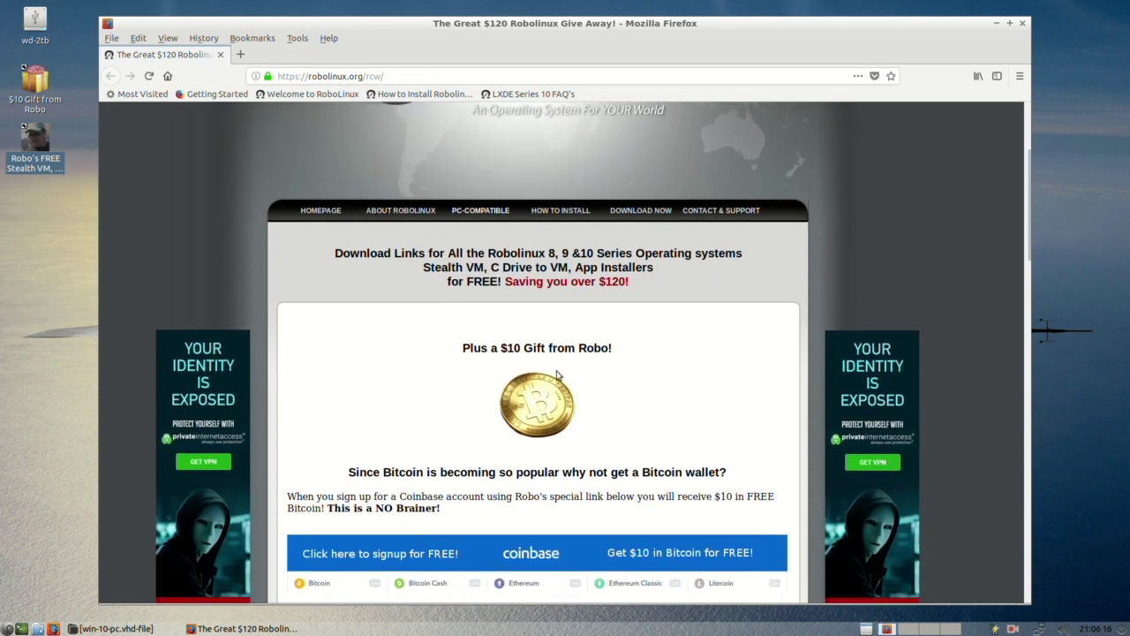
scroll(527, 406, "down", 9)
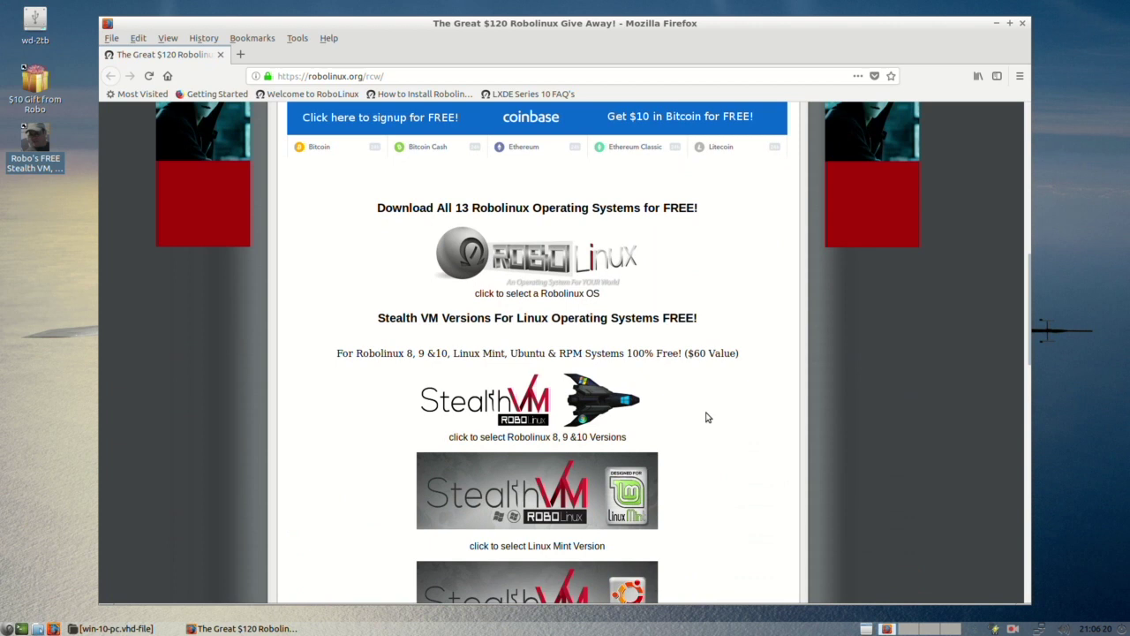
scroll(711, 419, "down", 1)
scroll(711, 419, "down", 2)
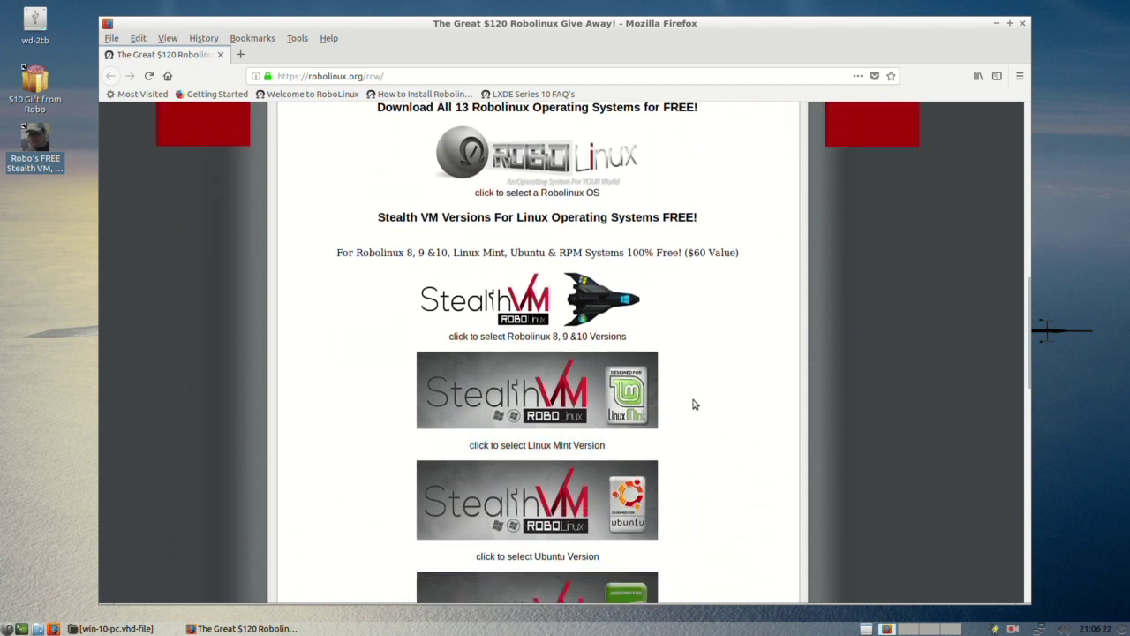
scroll(707, 402, "down", 2)
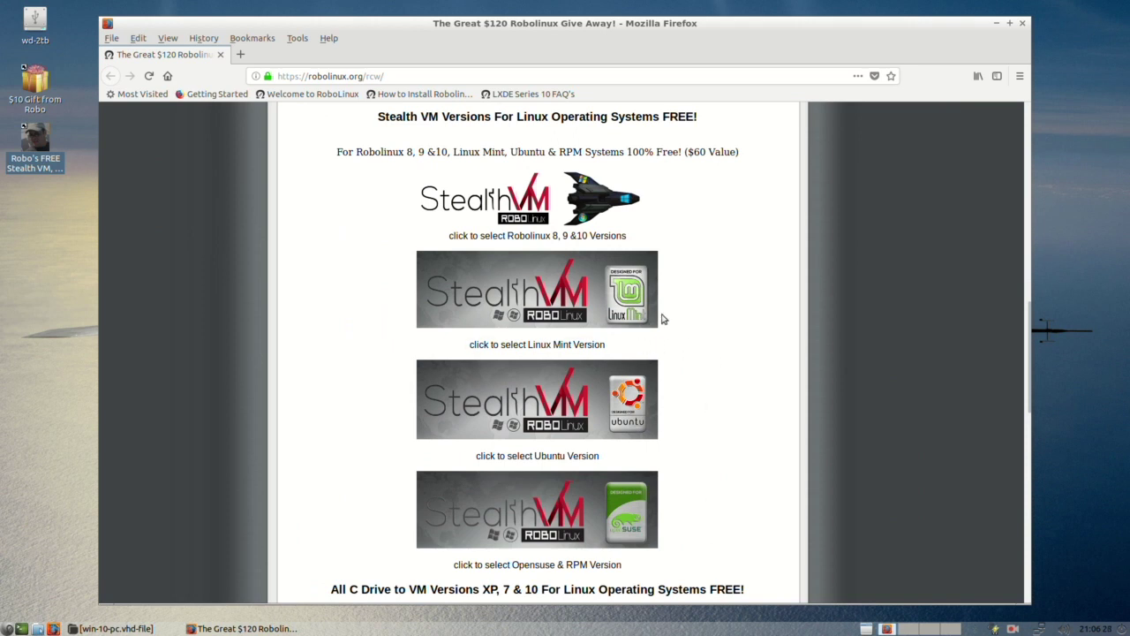
scroll(664, 318, "up", 2)
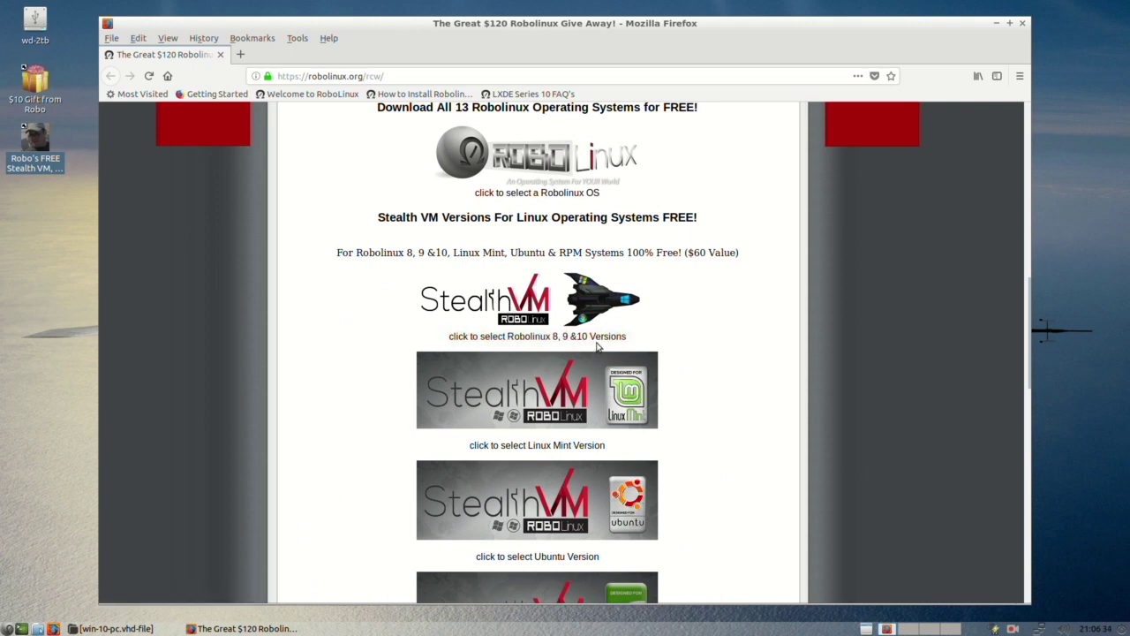
Step: Open the Stealth VM for Robolinux 8, 9 & 10 and its series 10 download page
left_click(525, 305)
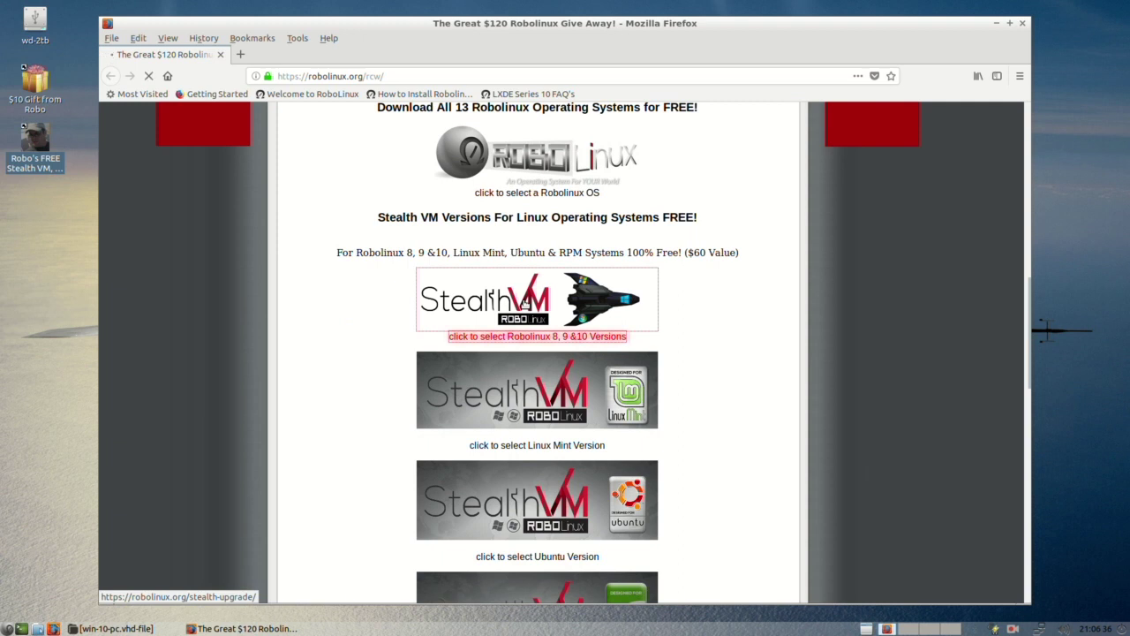
scroll(512, 362, "down", 3)
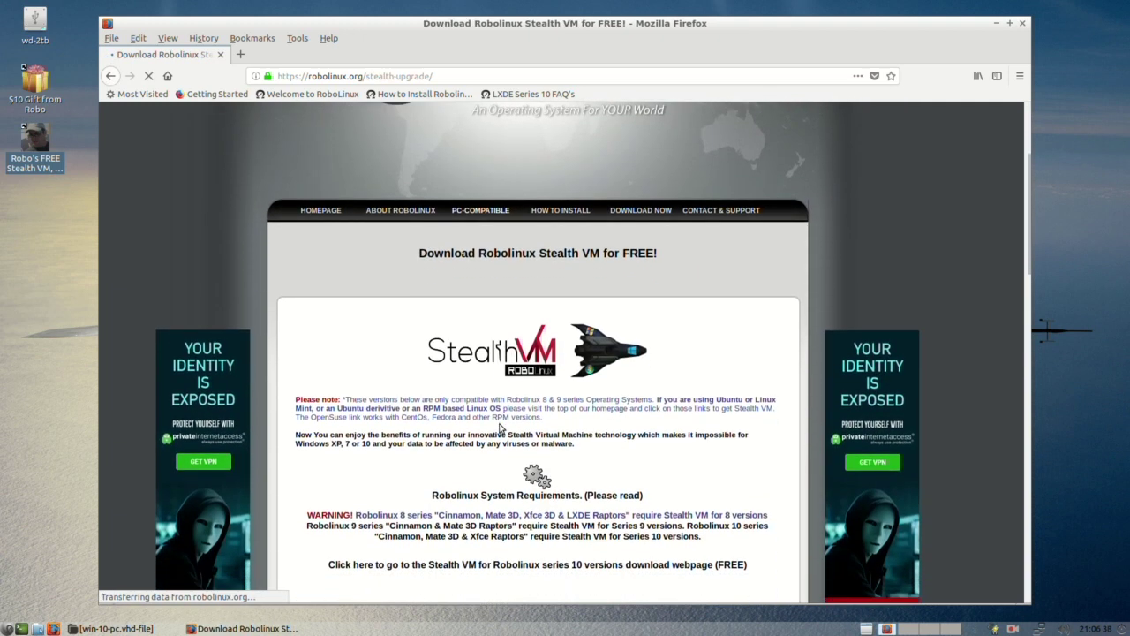
scroll(500, 428, "down", 3)
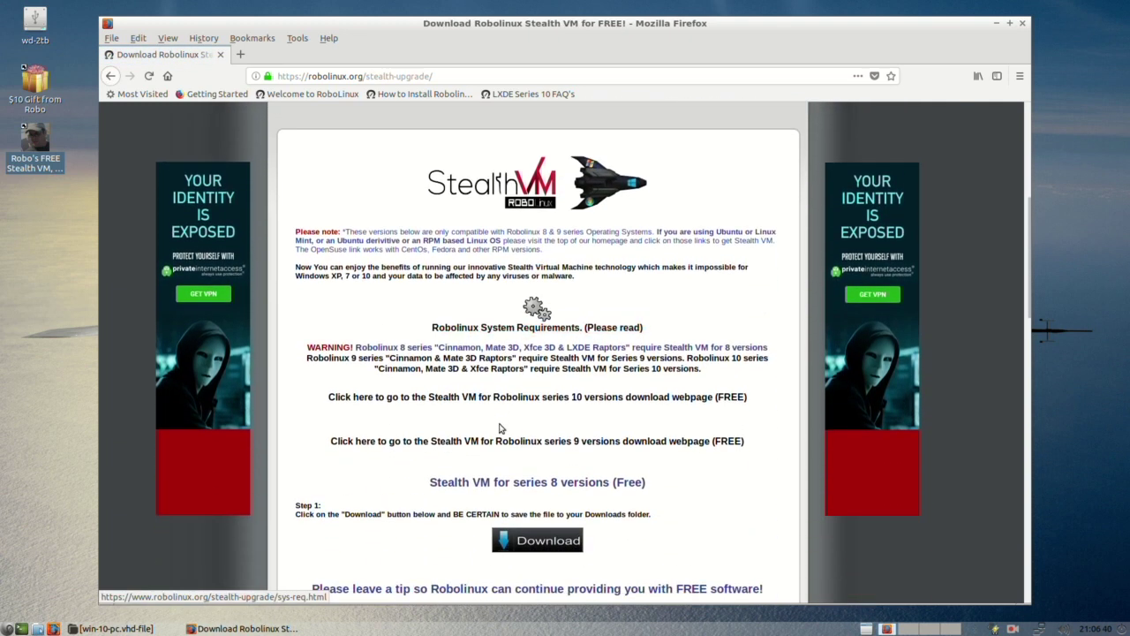
left_click(576, 398)
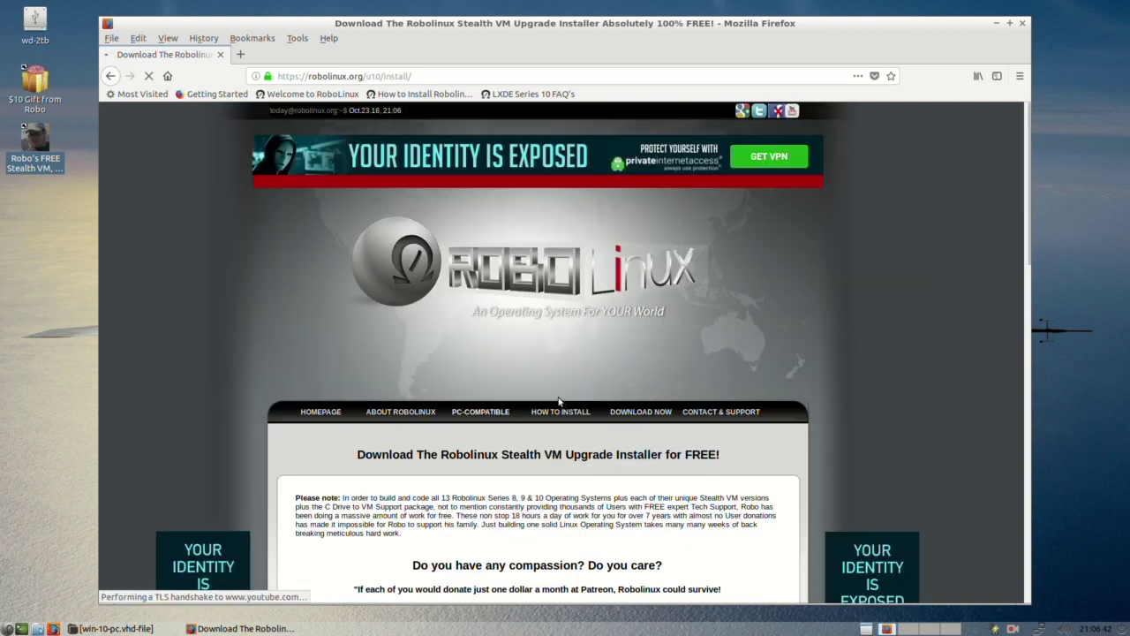
scroll(558, 401, "down", 10)
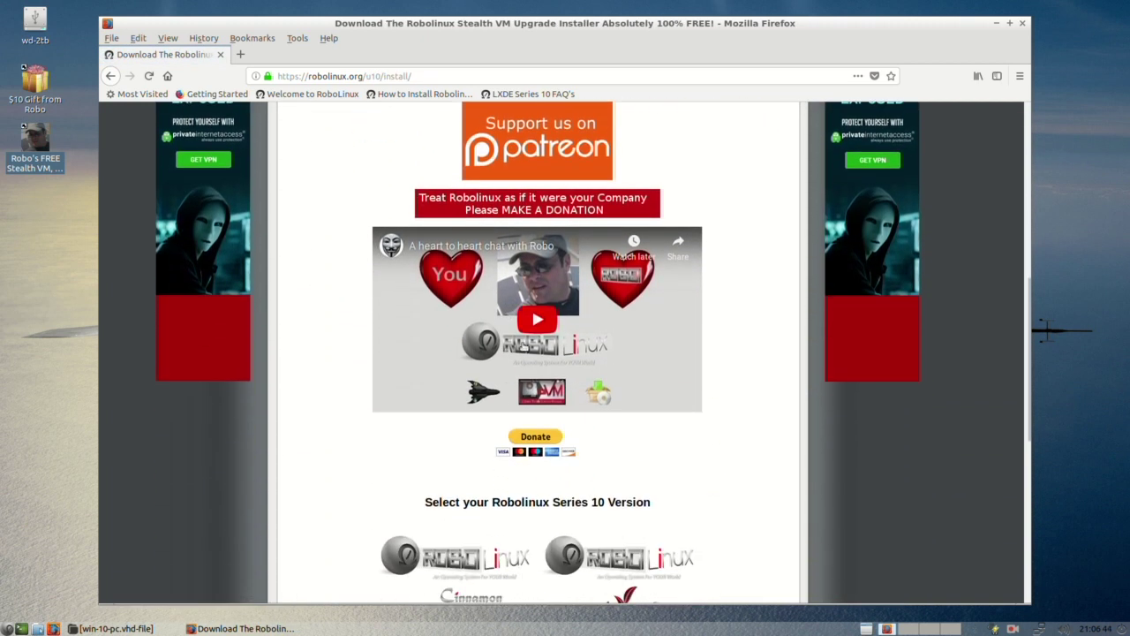
scroll(512, 168, "down", 2)
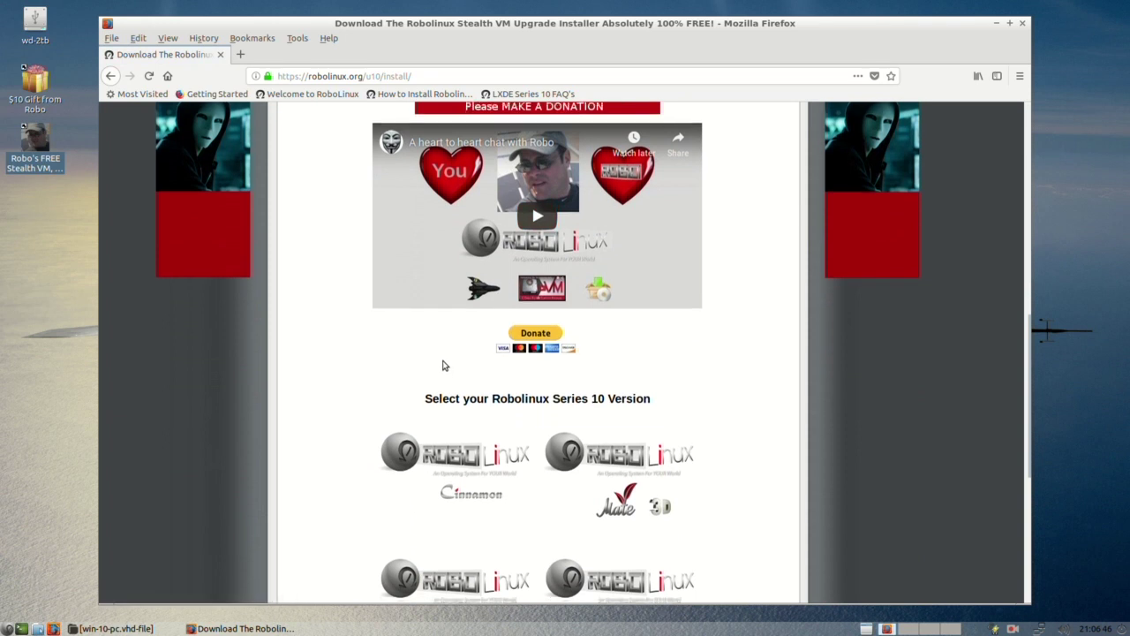
scroll(443, 365, "down", 3)
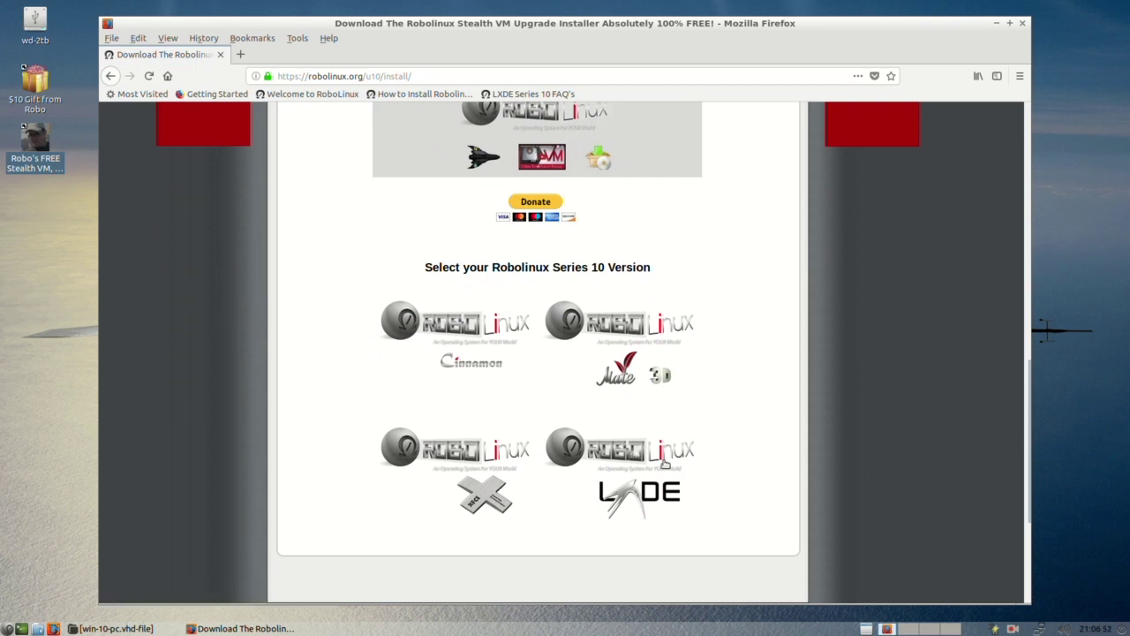
Step: Open the LXDE Stealth VM tutorial and save v18.04-stealth-vm-upgrade-installers.tar.bz2 to disk
left_click(651, 453)
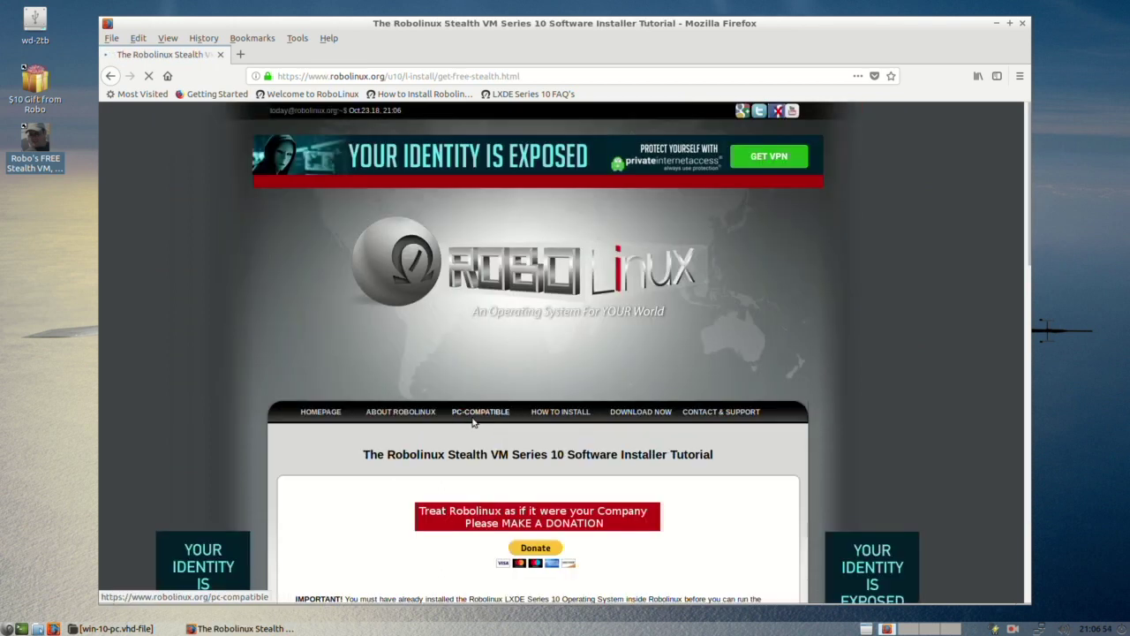
scroll(457, 431, "down", 2)
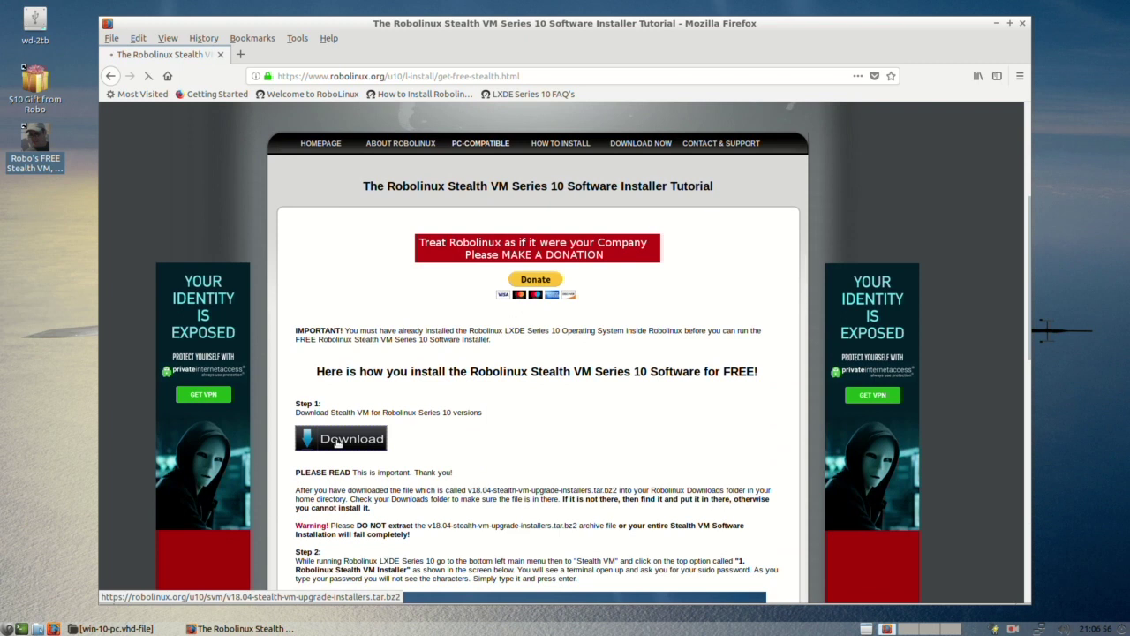
left_click(336, 441)
left_click(455, 329)
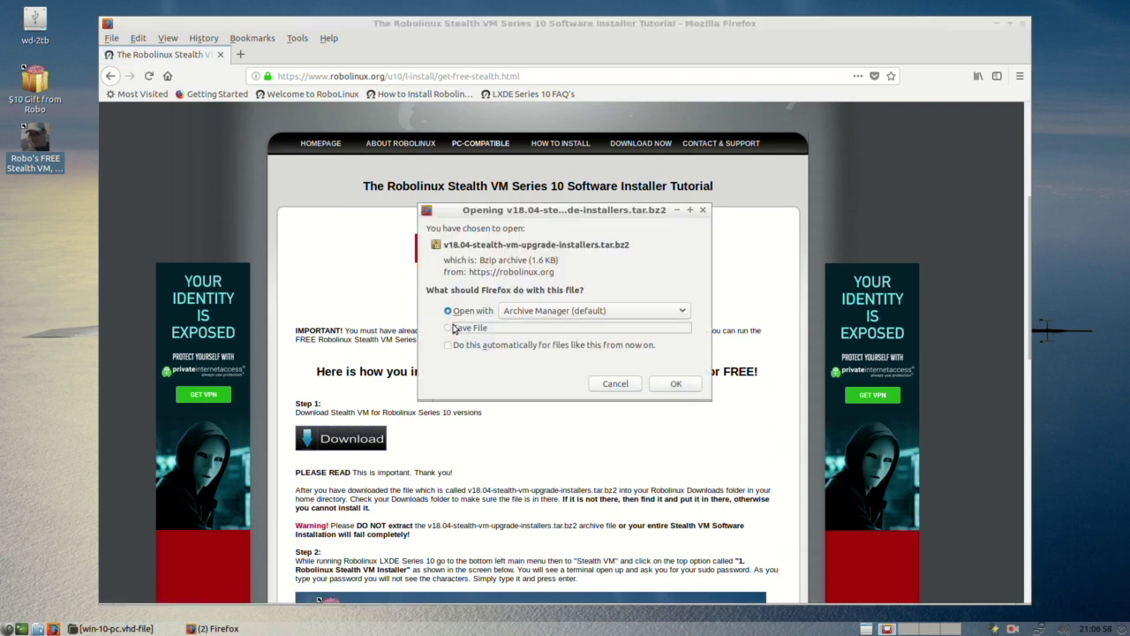
left_click(673, 386)
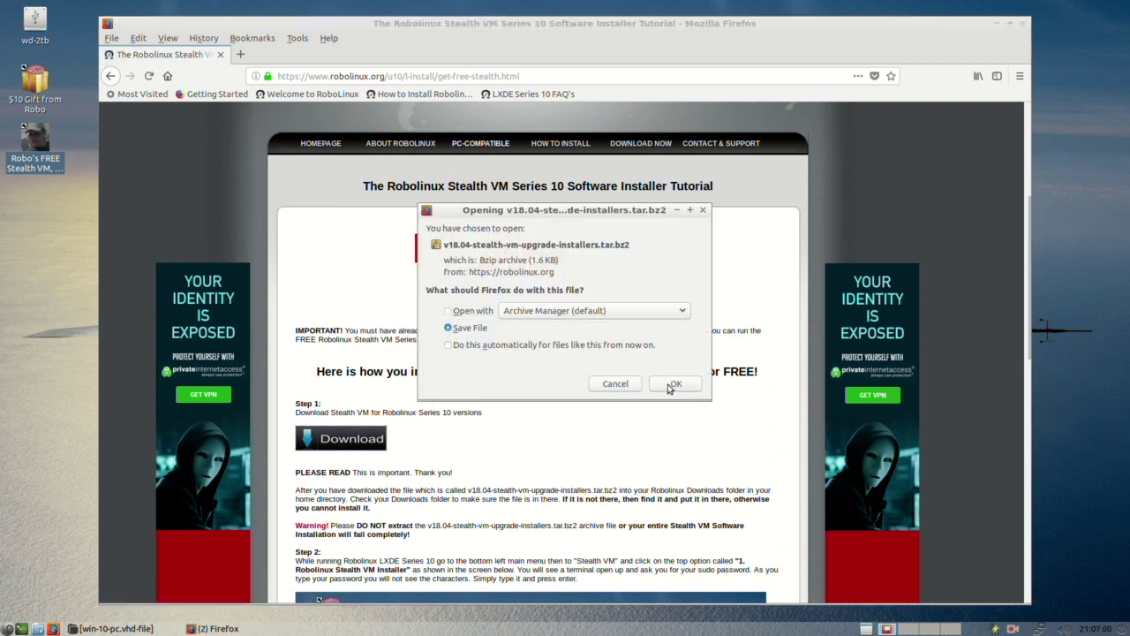
left_click(1024, 23)
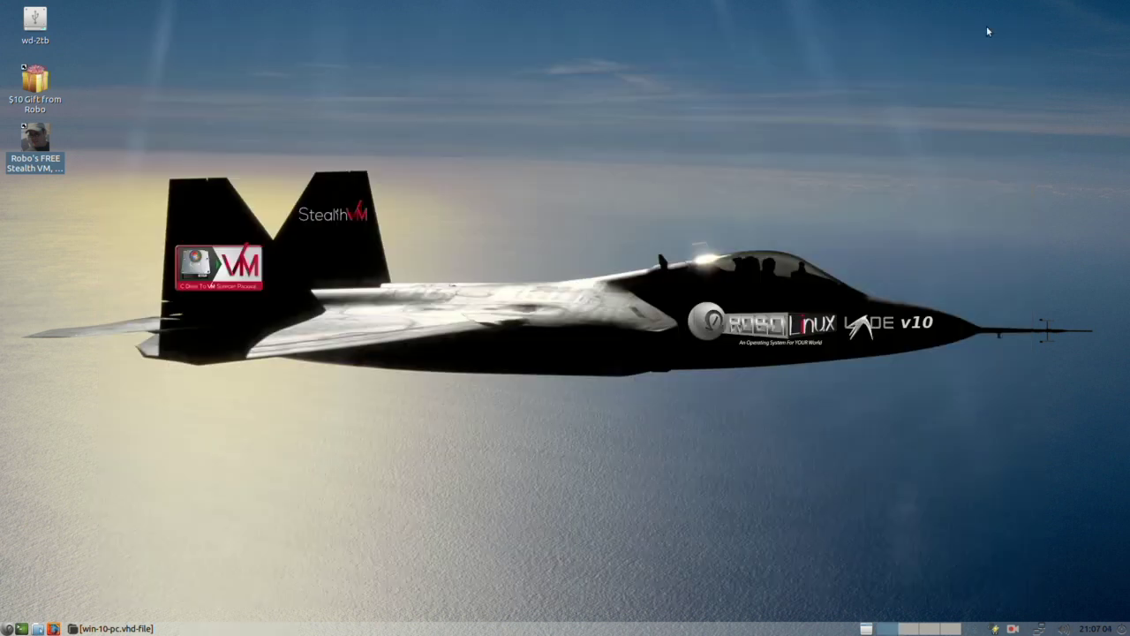
left_click(161, 378)
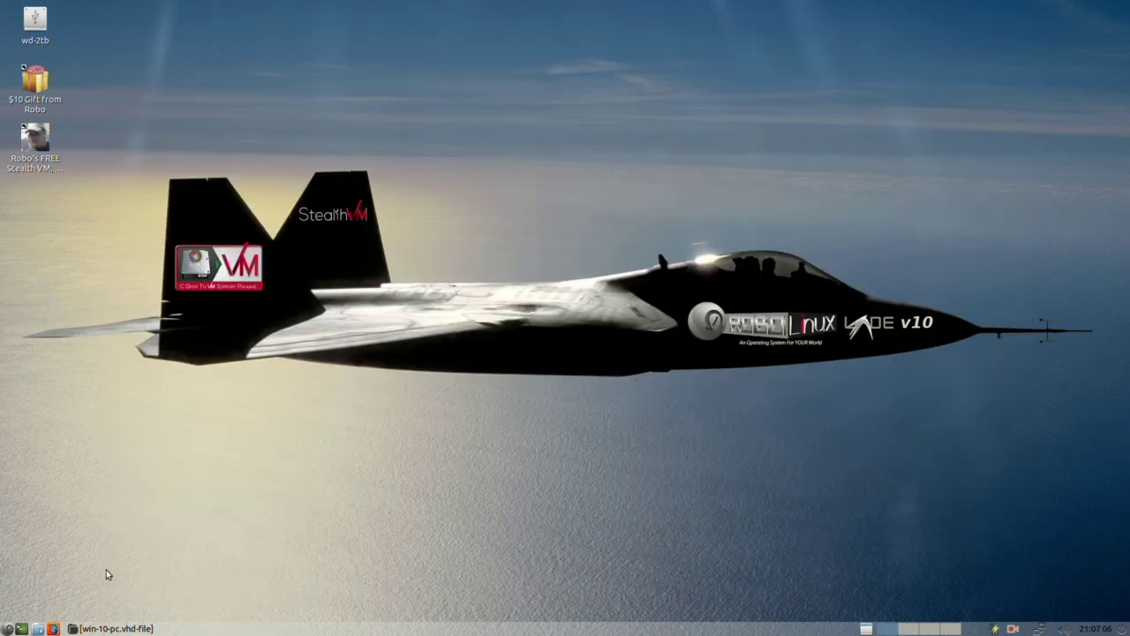
left_click(8, 629)
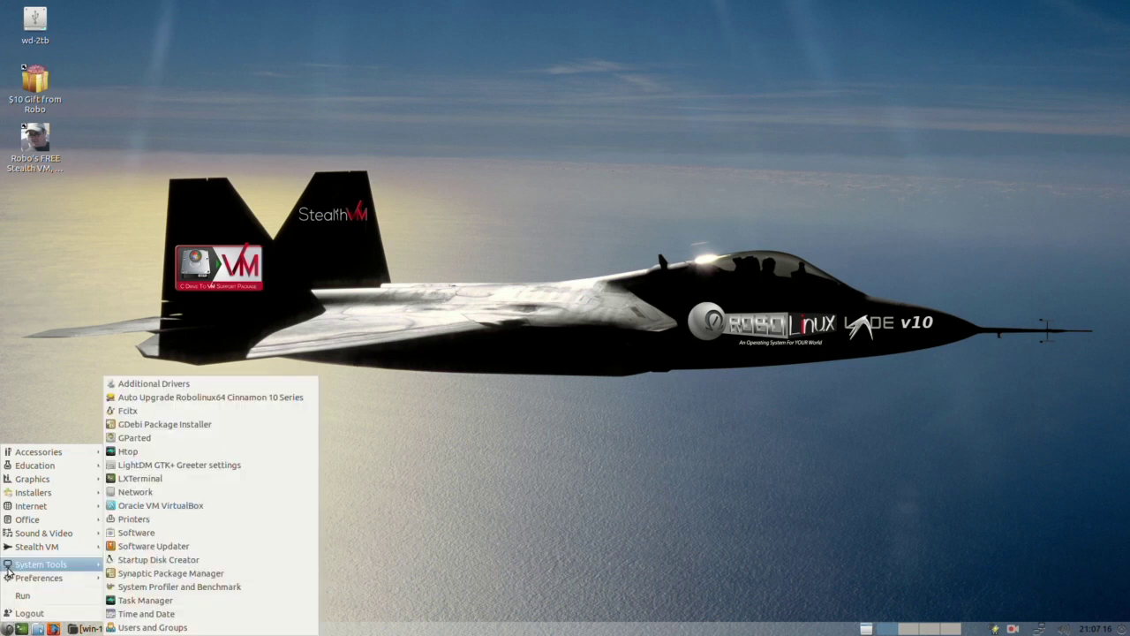
mouse_move(28, 536)
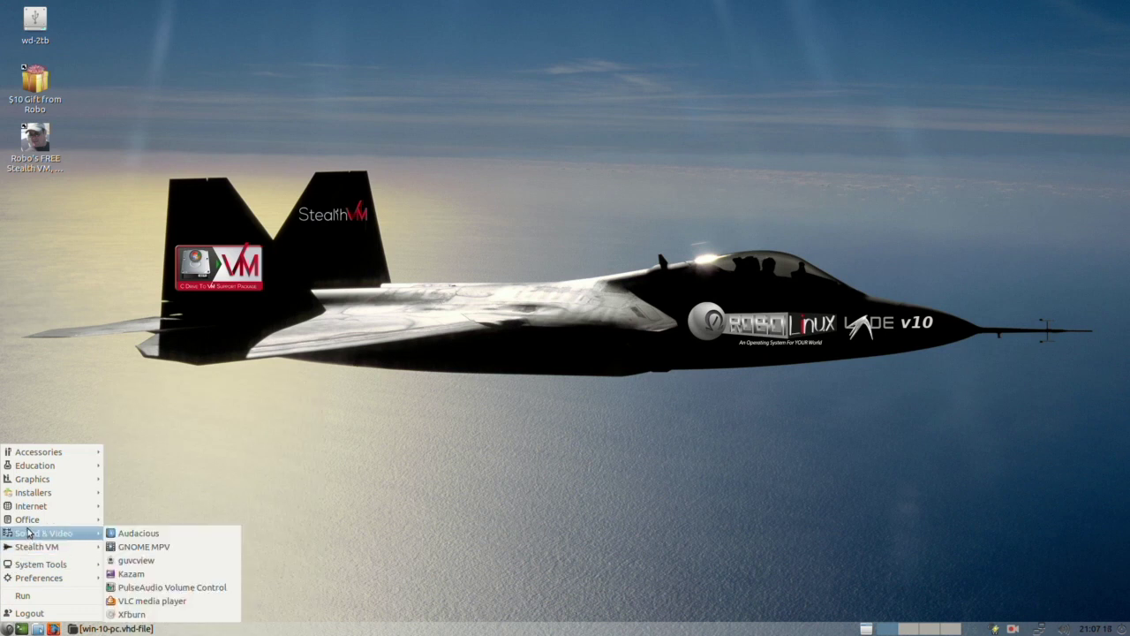
mouse_move(50, 453)
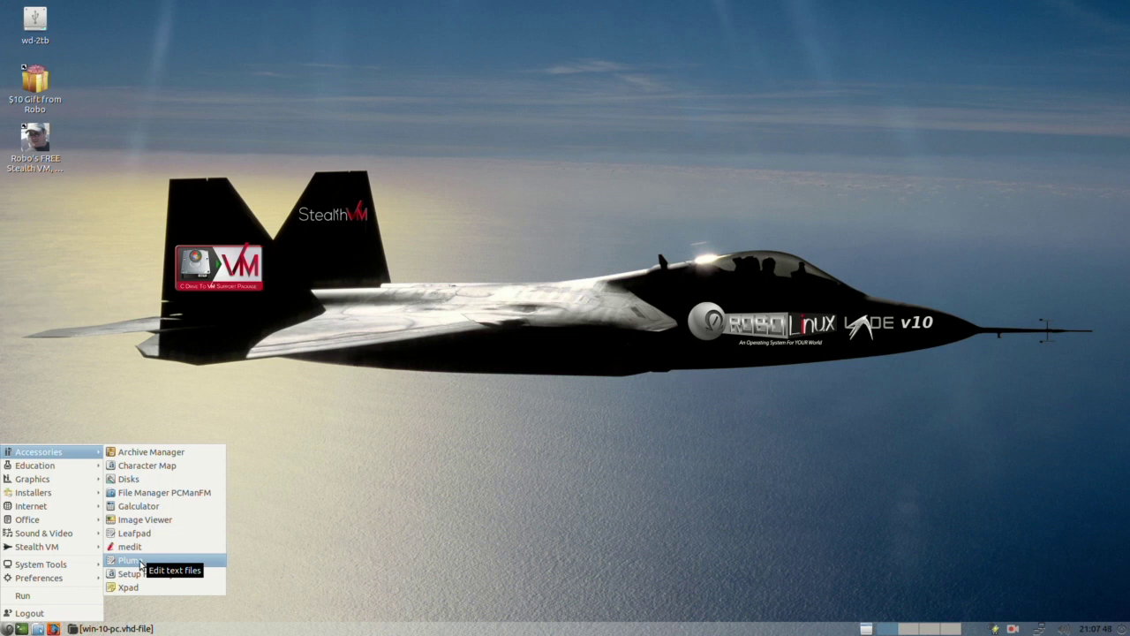
left_click(368, 489)
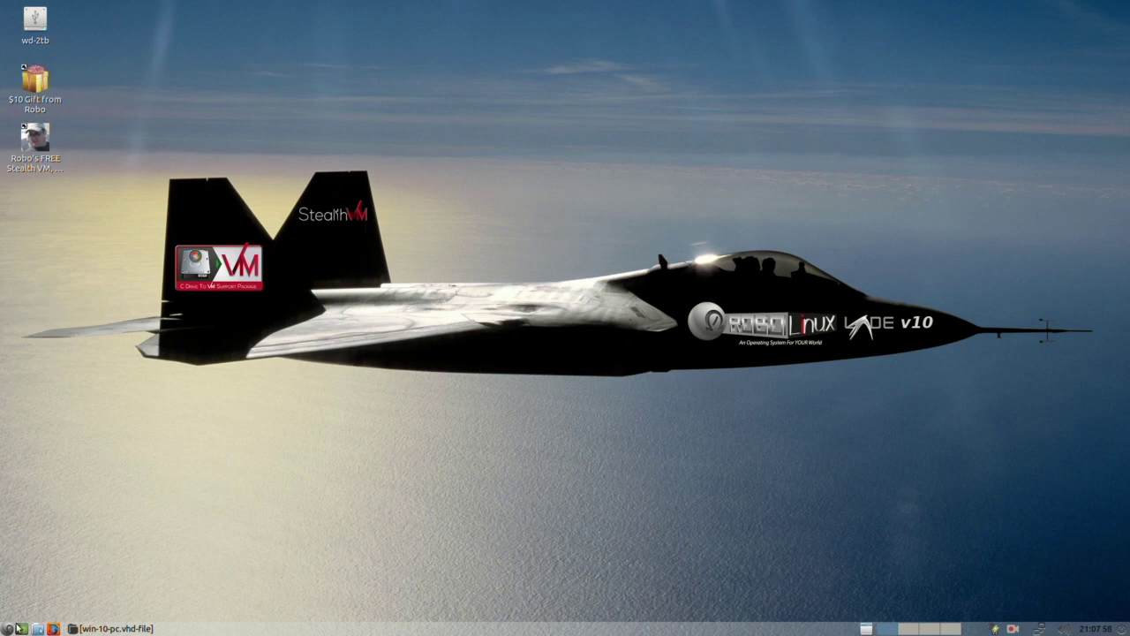
Step: Open the home folder in PCManFM, move its window left, and open two more home folder windows
left_click(38, 629)
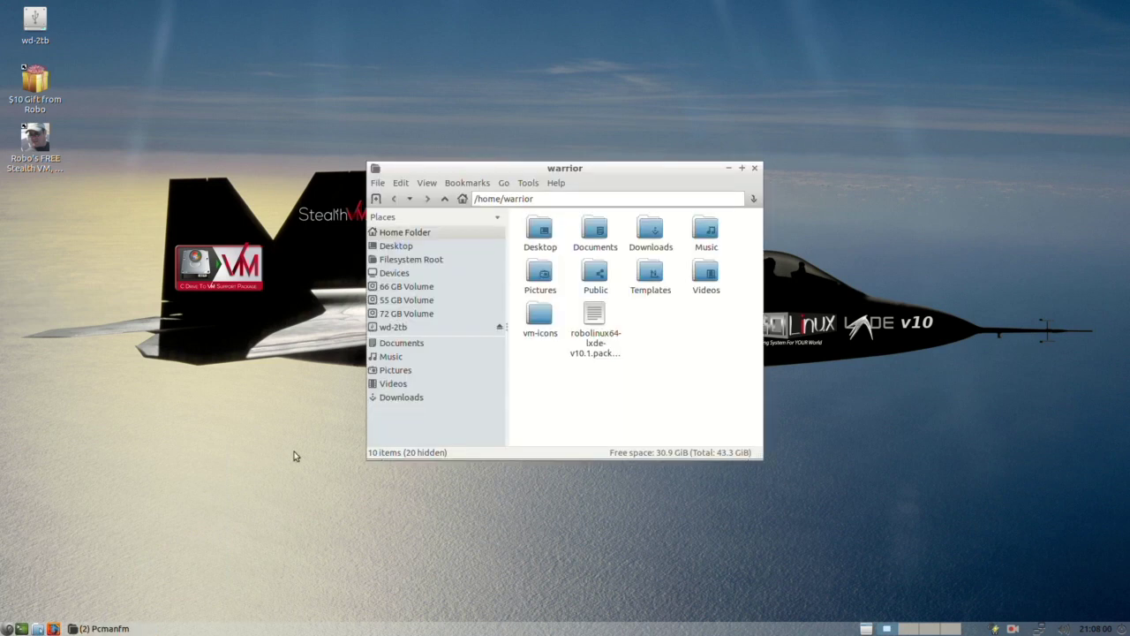
left_click_drag(621, 172, 428, 183)
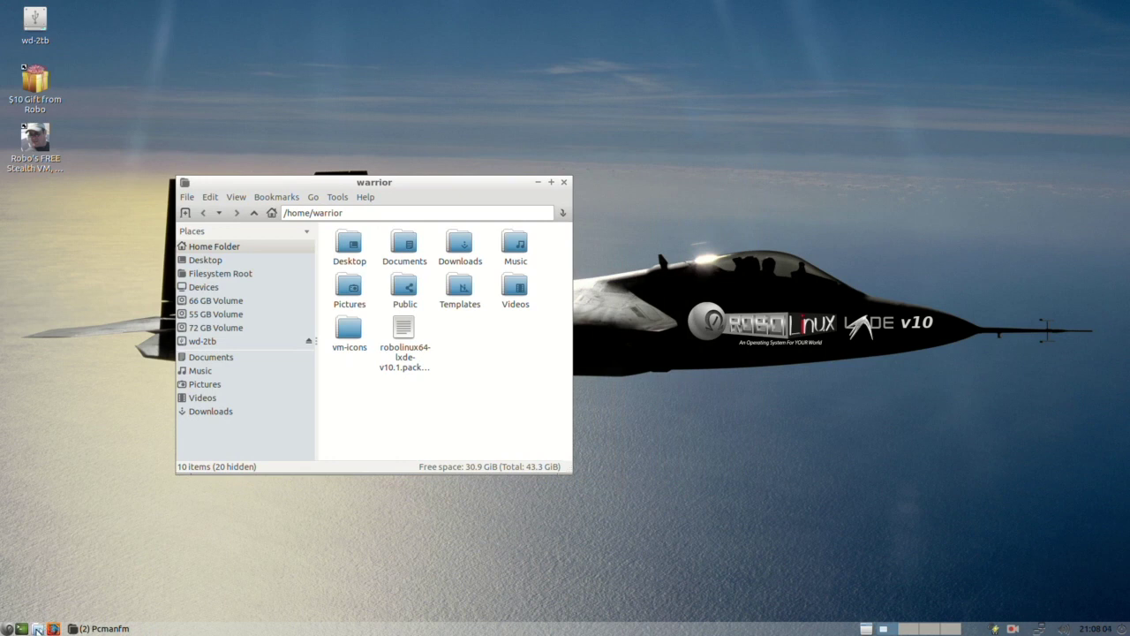
left_click(38, 629)
left_click(38, 629)
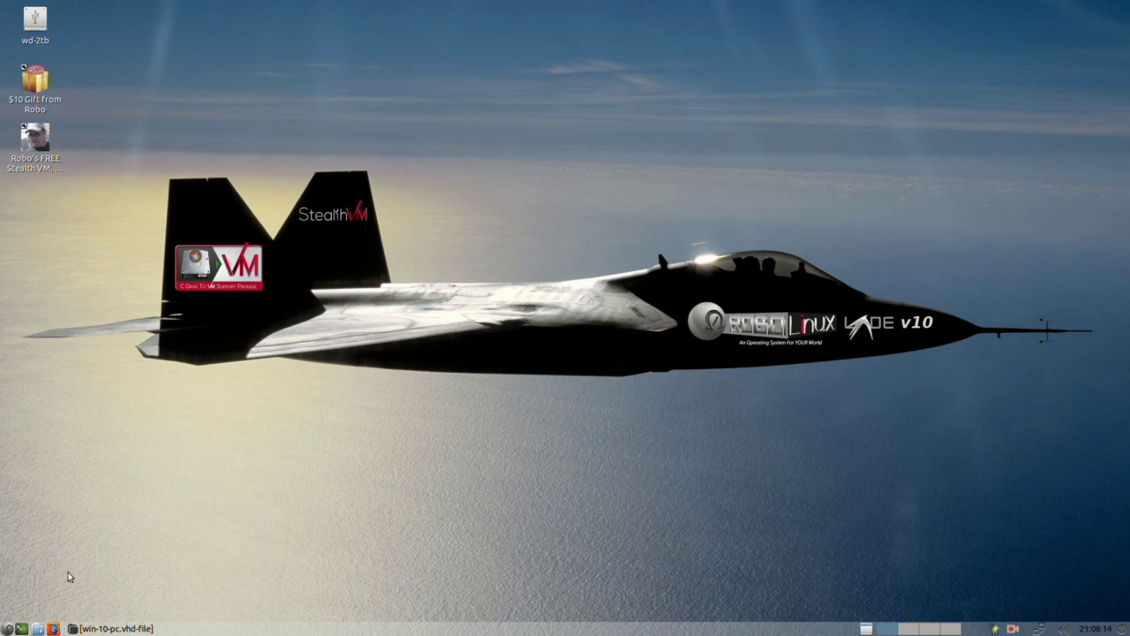
Step: Open the home folder and bring up Connect to Server with SSH as the connection type
left_click(37, 628)
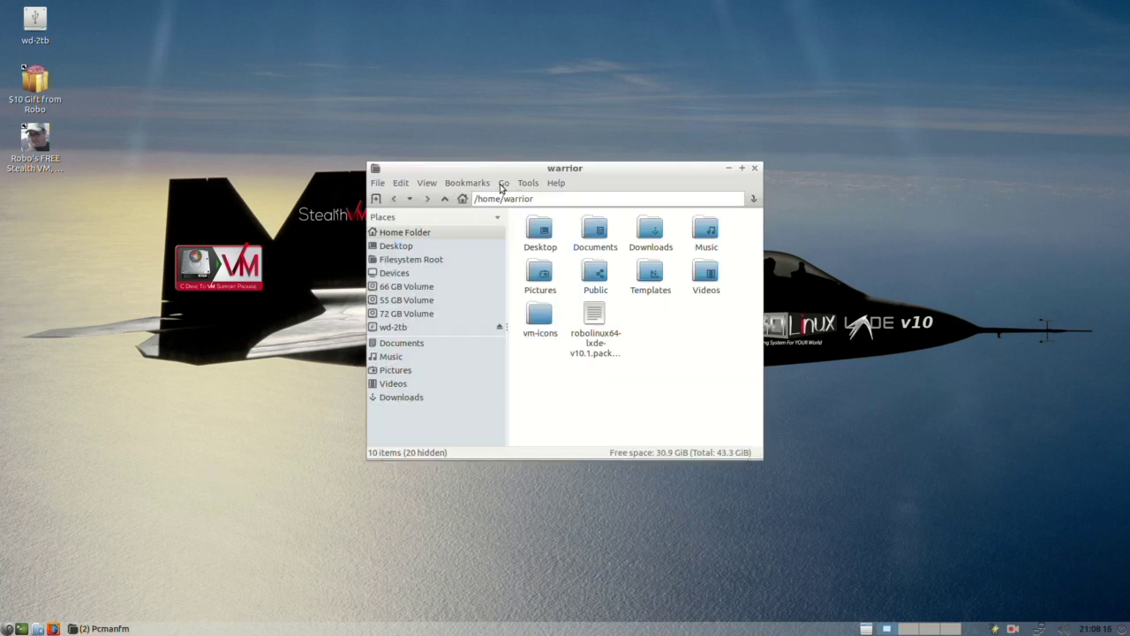
left_click(505, 184)
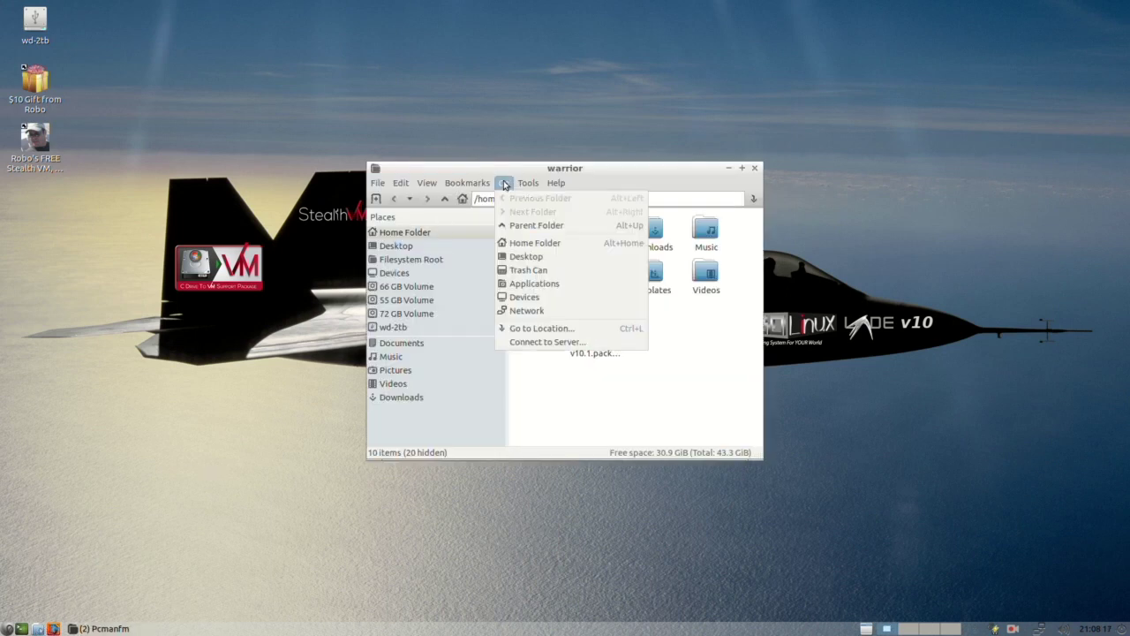
left_click(535, 342)
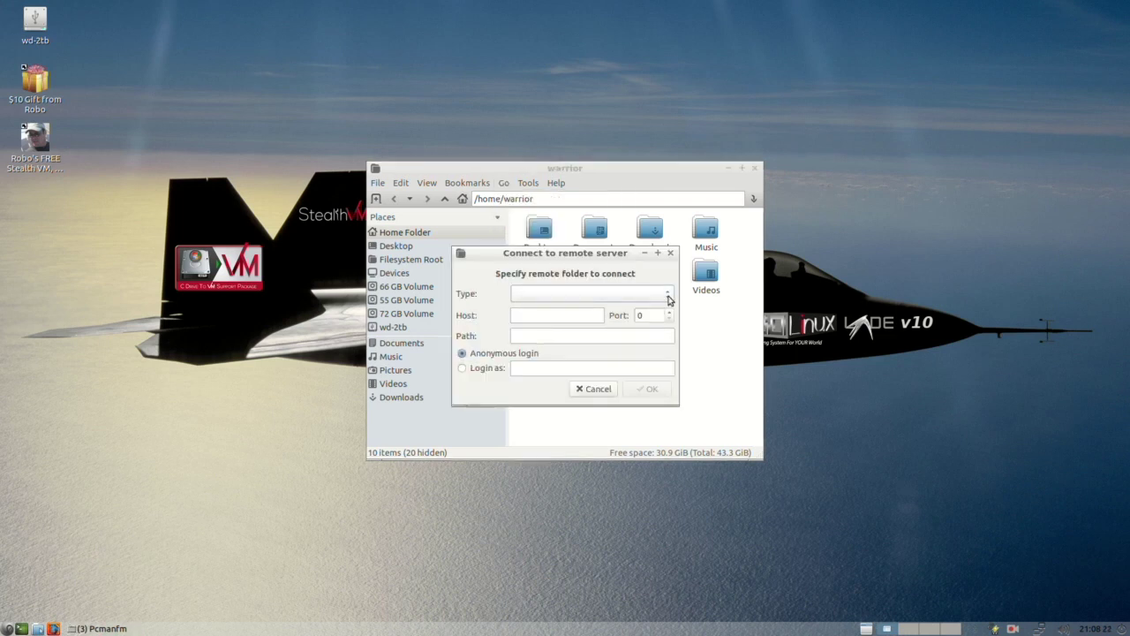
left_click(668, 294)
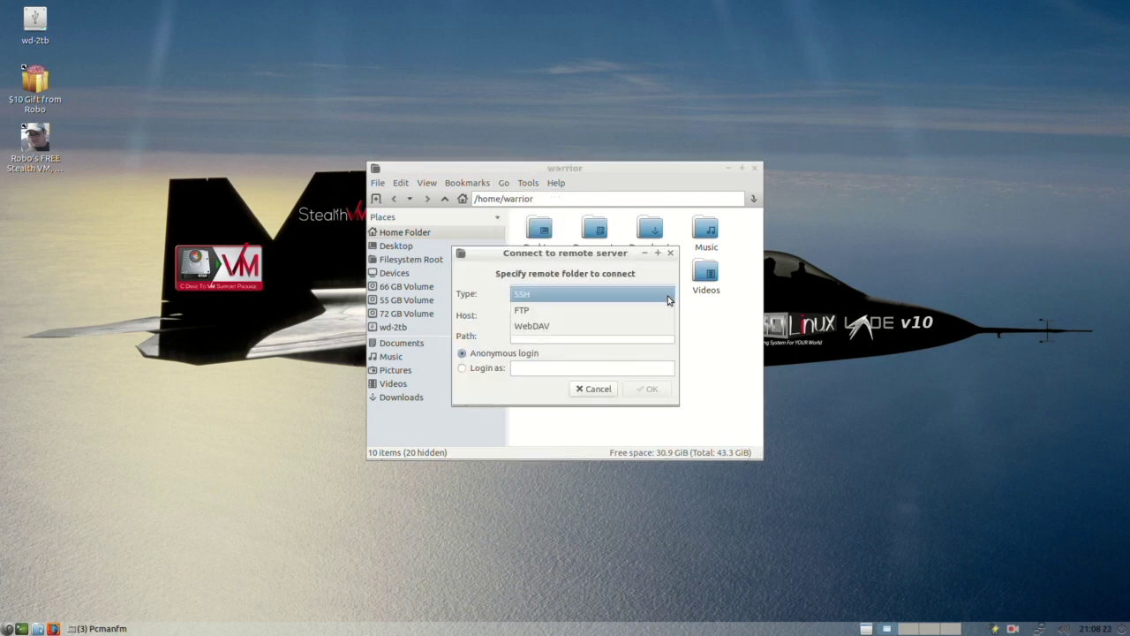
left_click(524, 296)
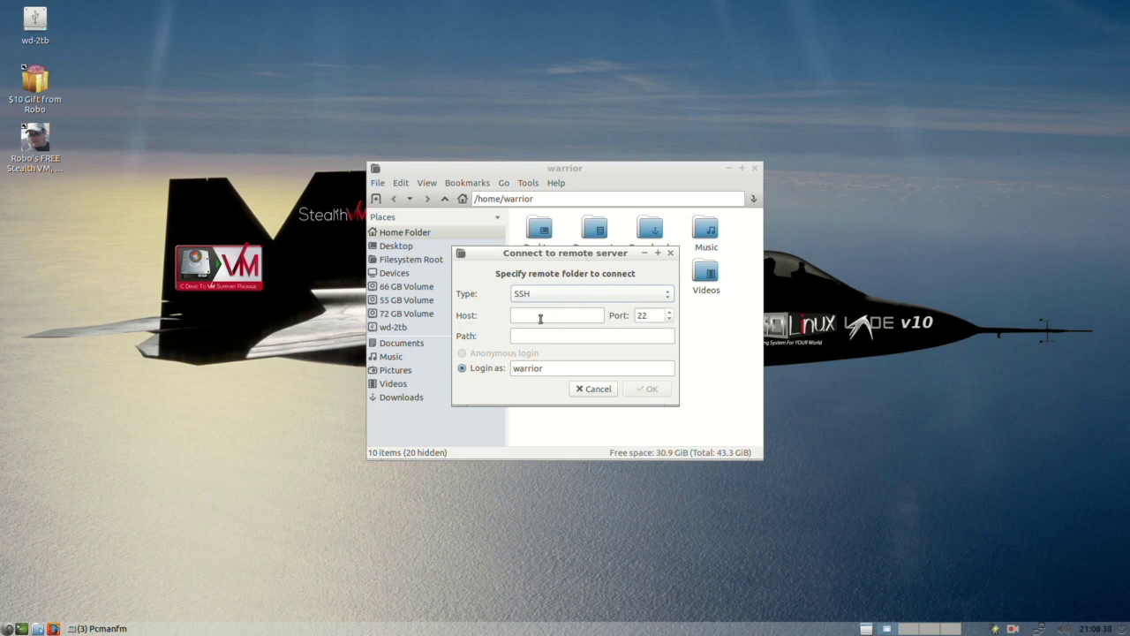
Step: Change the login name to root, cancel the connection, and close the file manager
left_click(549, 369)
key("BackSpace")
key("BackSpace")
key("BackSpace")
key("BackSpace")
type("root")
left_click(608, 390)
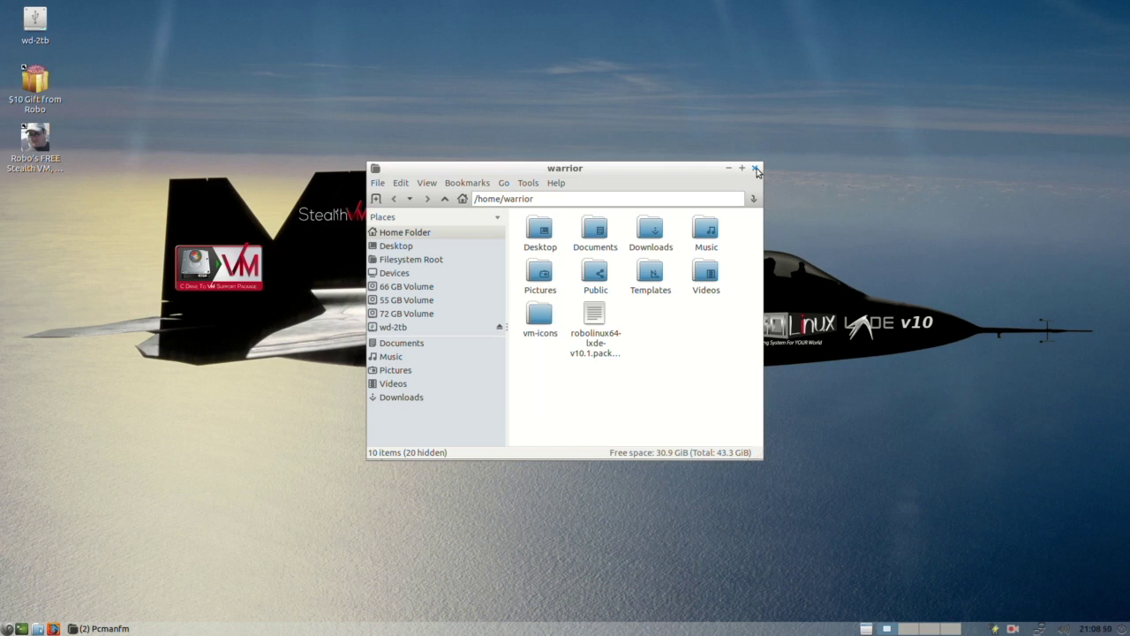
left_click(755, 169)
Step: Open the applications menu and browse System Tools and Stealth VM before reaching the Graphics submenu
left_click(7, 628)
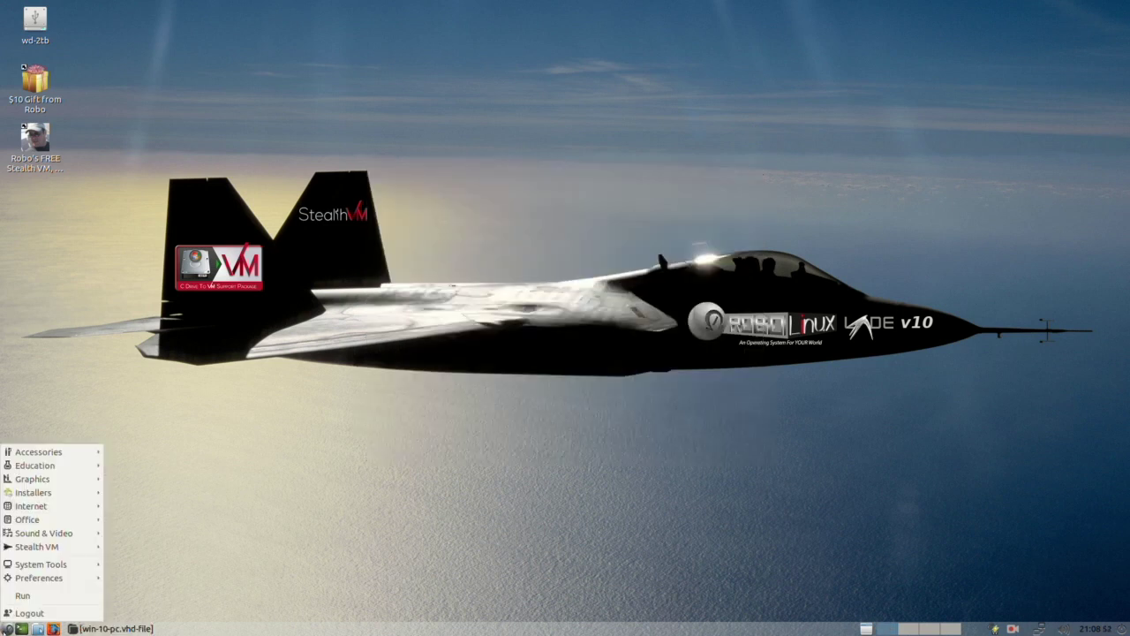
mouse_move(31, 582)
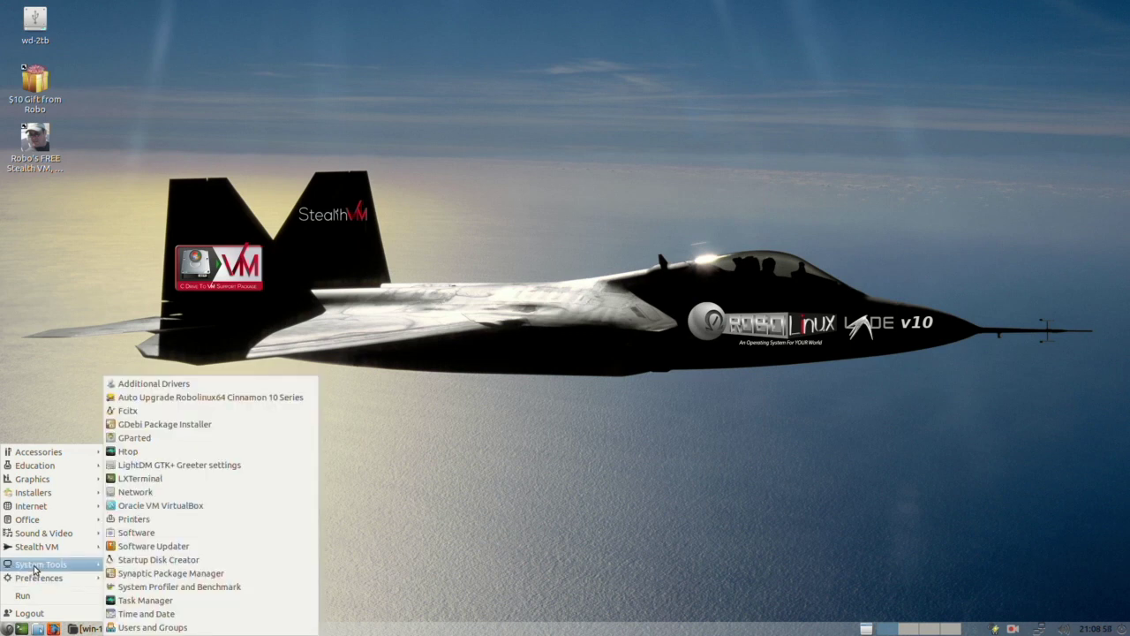
mouse_move(39, 549)
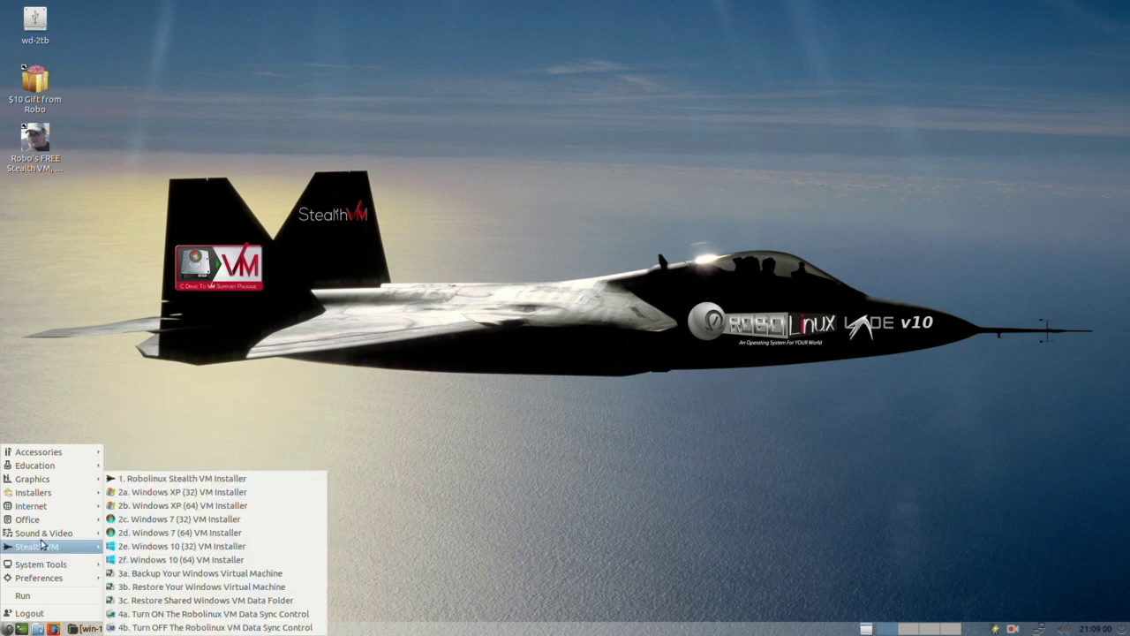
mouse_move(66, 481)
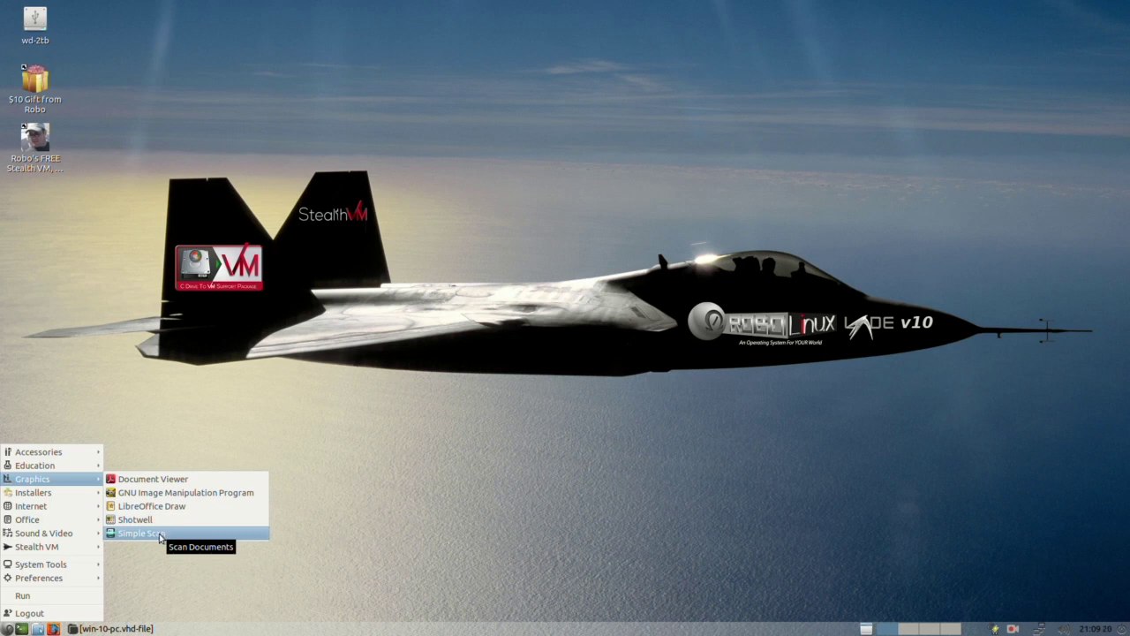
Step: Show the Office submenu listing LibreOffice, Calc, Impress, Math and Writer
mouse_move(58, 511)
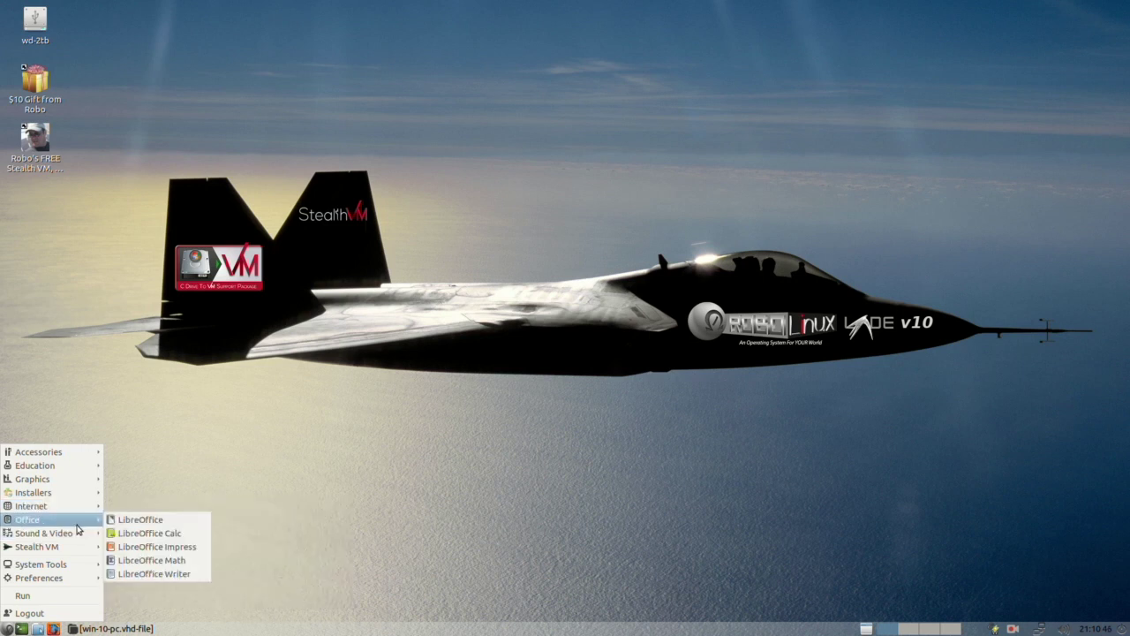
Step: Show the Sound & Video submenu, then the Stealth VM submenu with its Windows VM installers
mouse_move(76, 535)
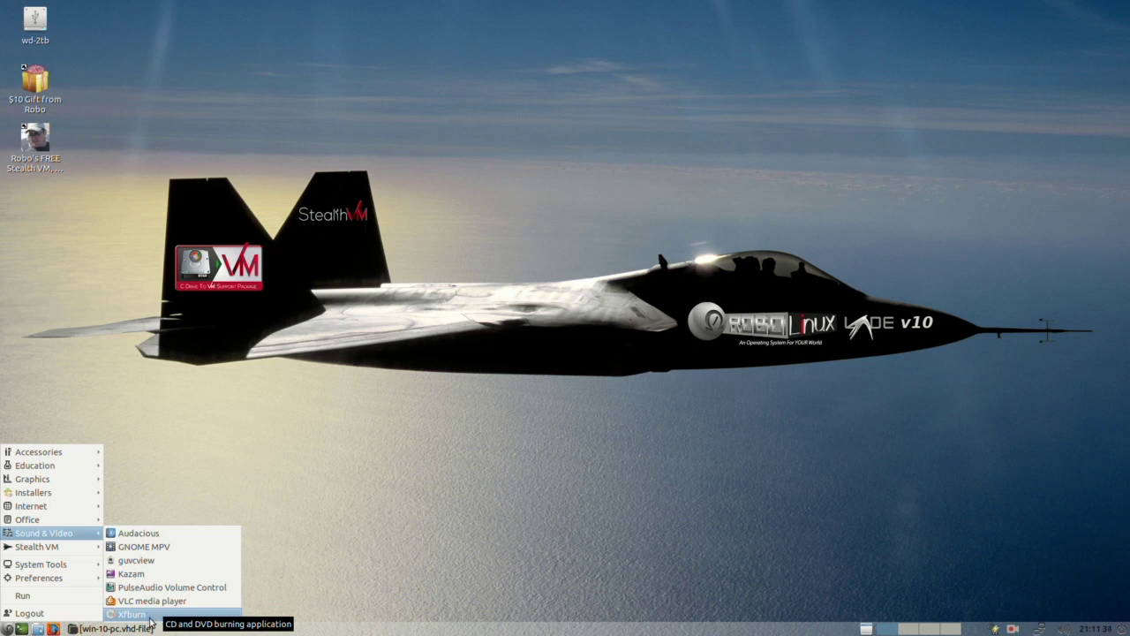
mouse_move(55, 552)
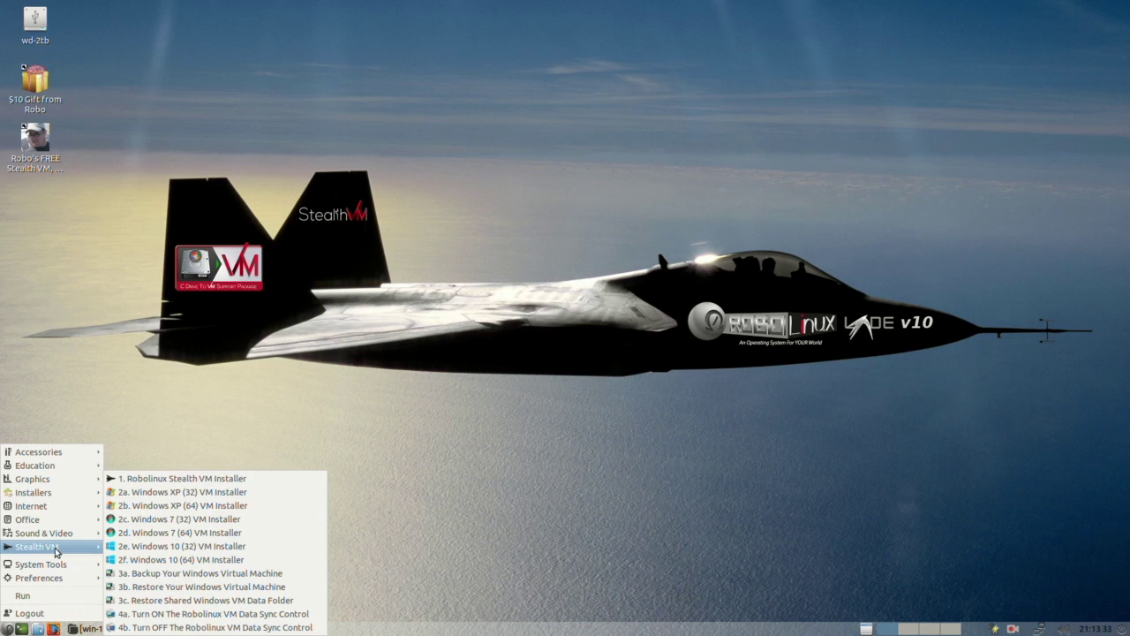
Step: Close the menu, look inside the Downloads folder in the file manager, then close it
left_click(592, 458)
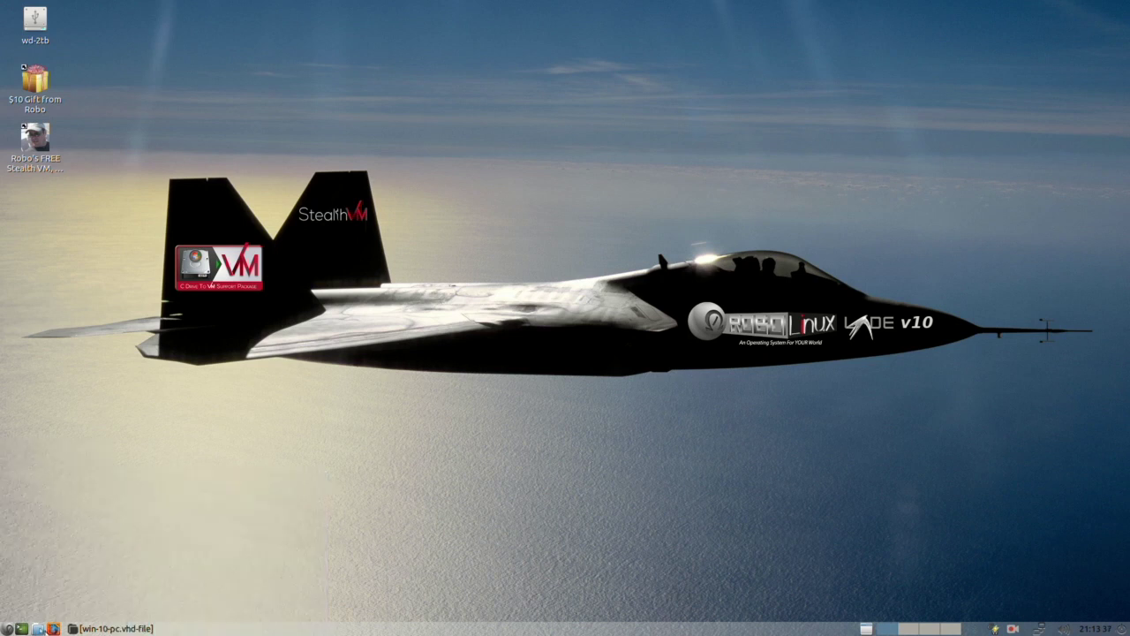
left_click(38, 629)
double_click(655, 240)
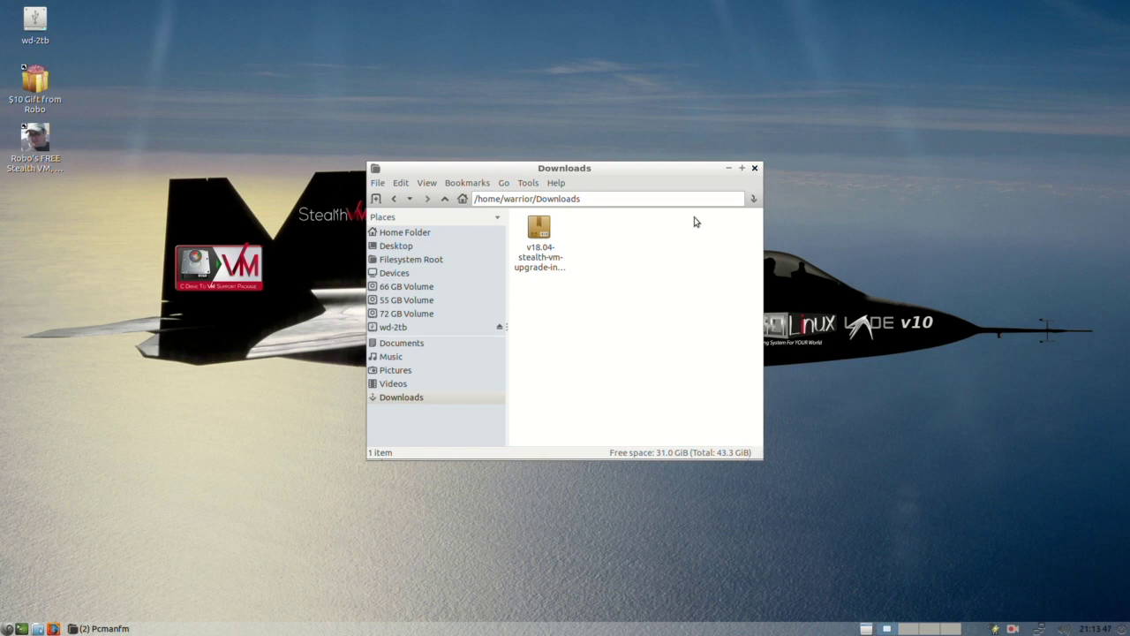
left_click(755, 168)
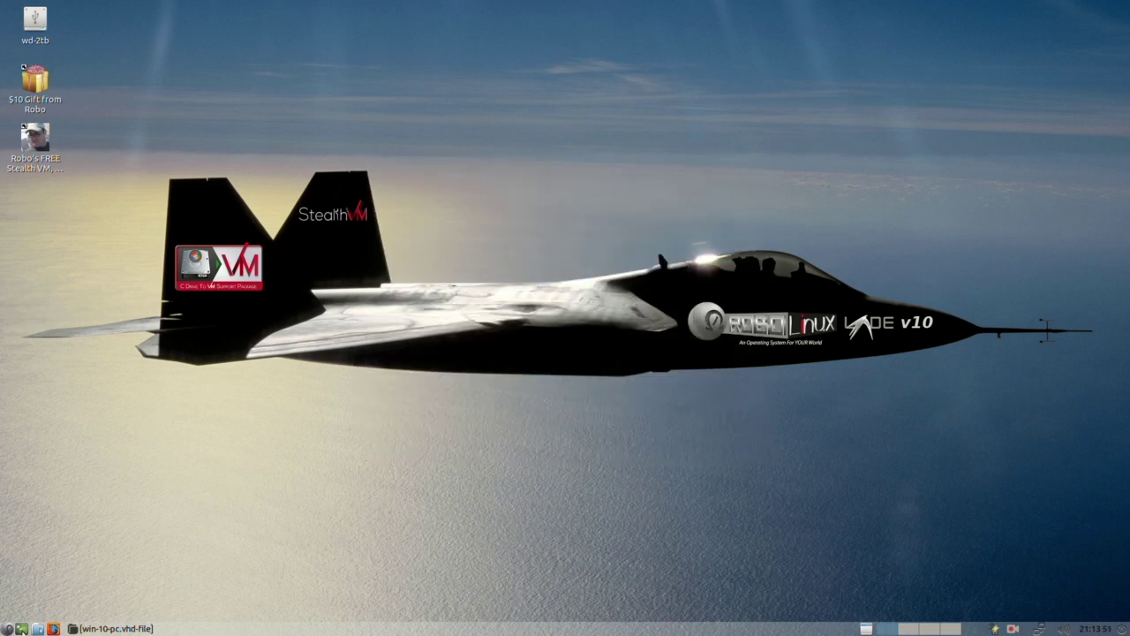
Step: Launch the Robolinux Stealth VM Installer, authenticate with the sudo password, and acknowledge the ready message
left_click(7, 628)
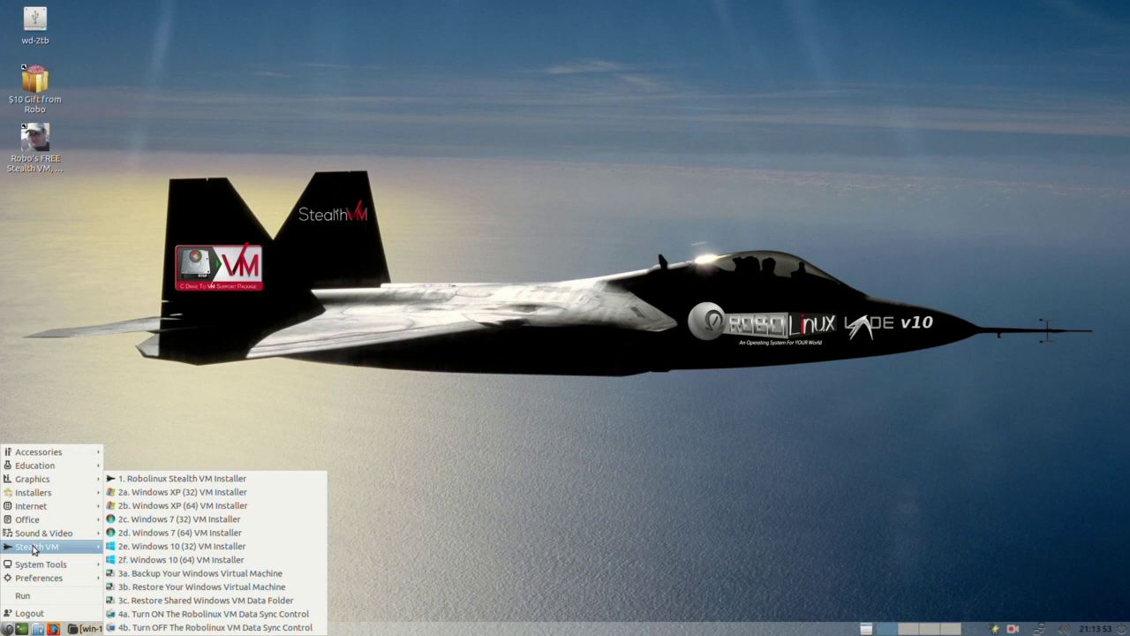
left_click(244, 481)
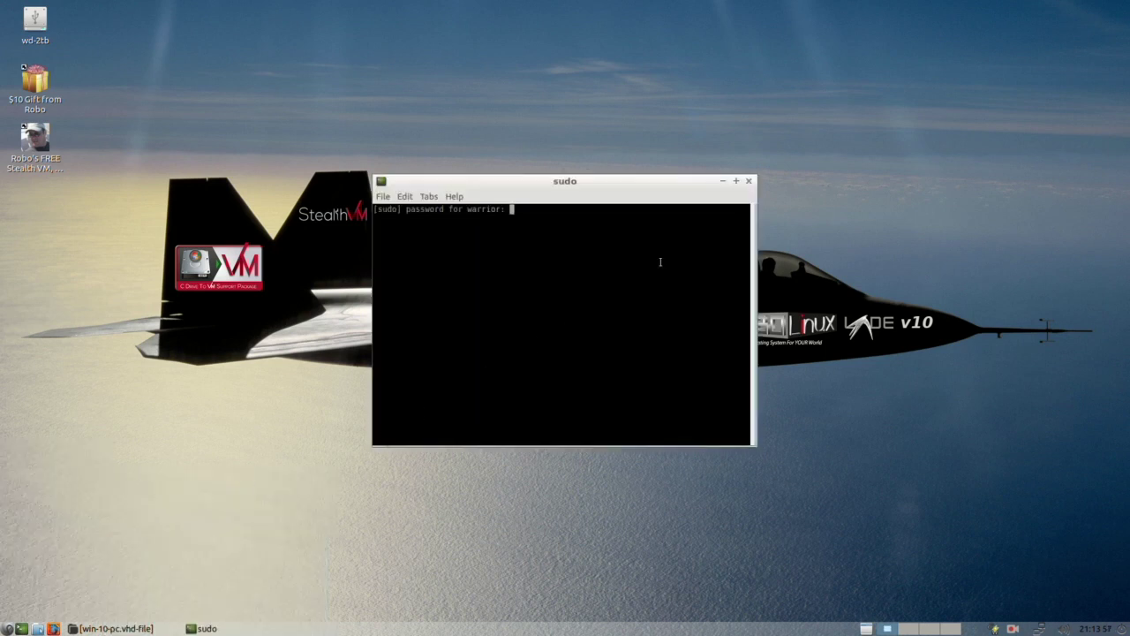
key("Return")
left_click(722, 180)
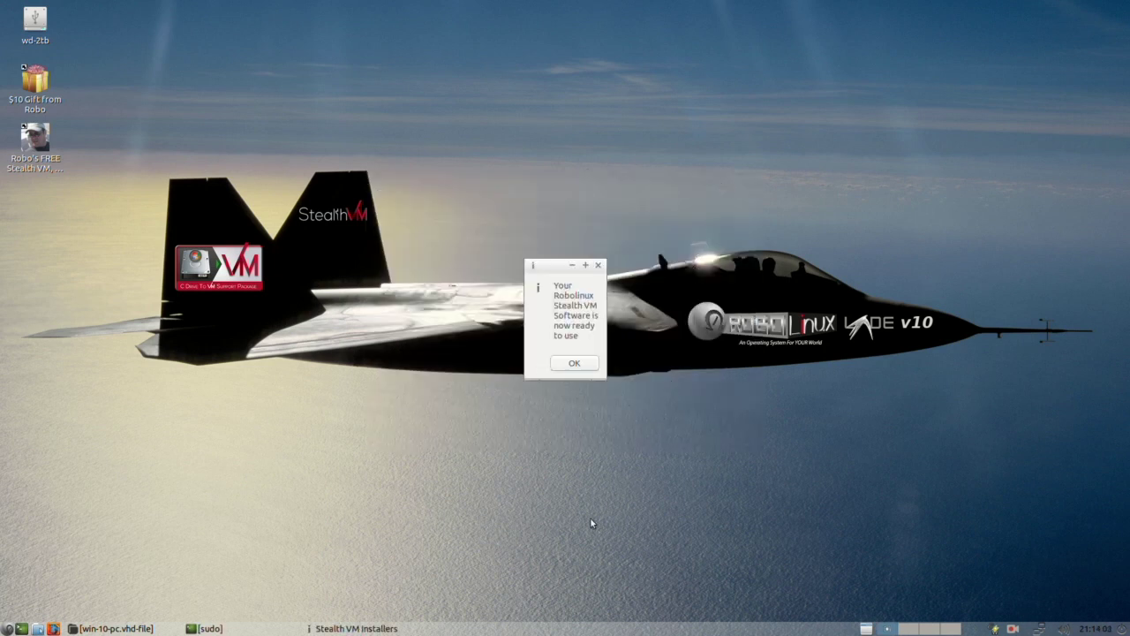
key("Return")
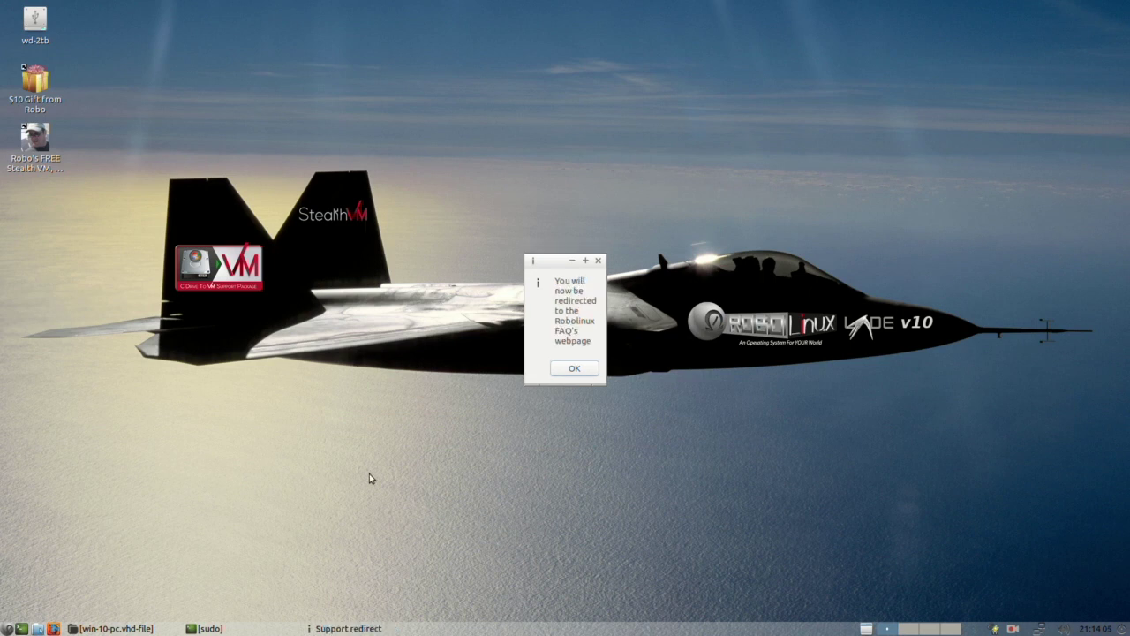
Step: Follow the redirect and open the Robolinux LXDE Series 10 FAQ page in Firefox
key("Return")
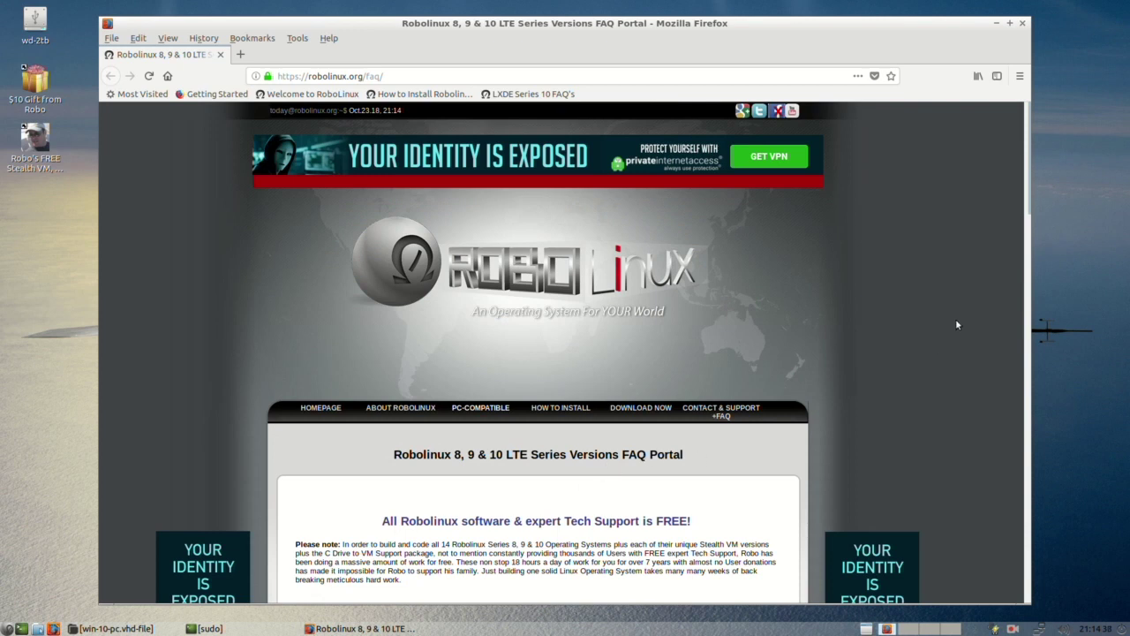
left_click_drag(1028, 210, 985, 439)
left_click(622, 373)
Step: Scroll down through the FAQ page and back up, then close Firefox
scroll(894, 399, "down", 4)
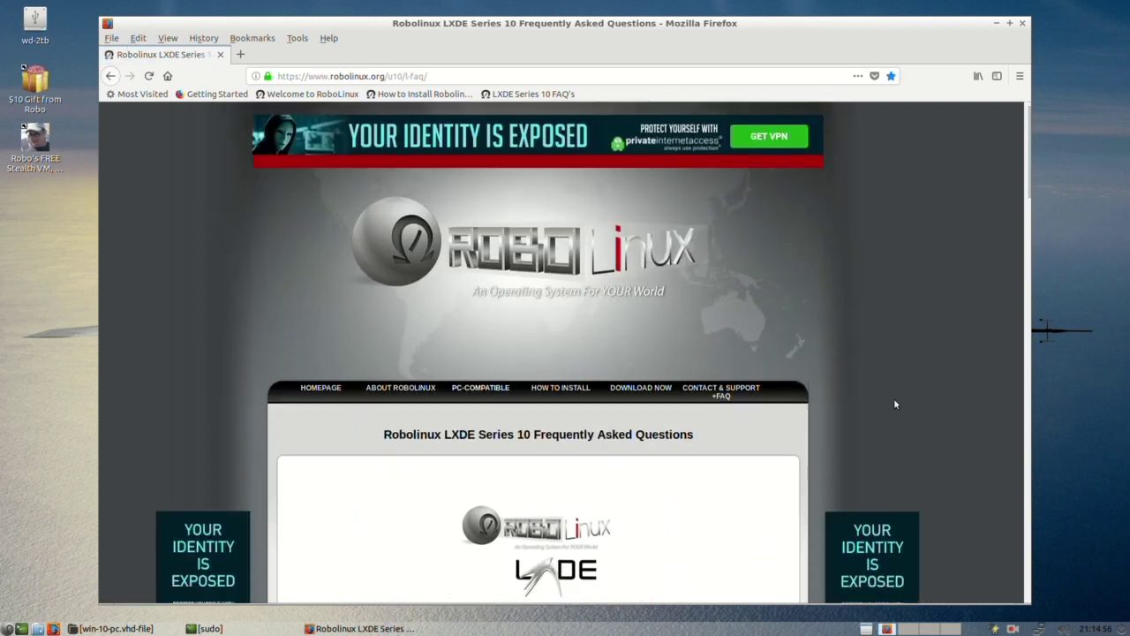
scroll(1010, 301, "down", 15)
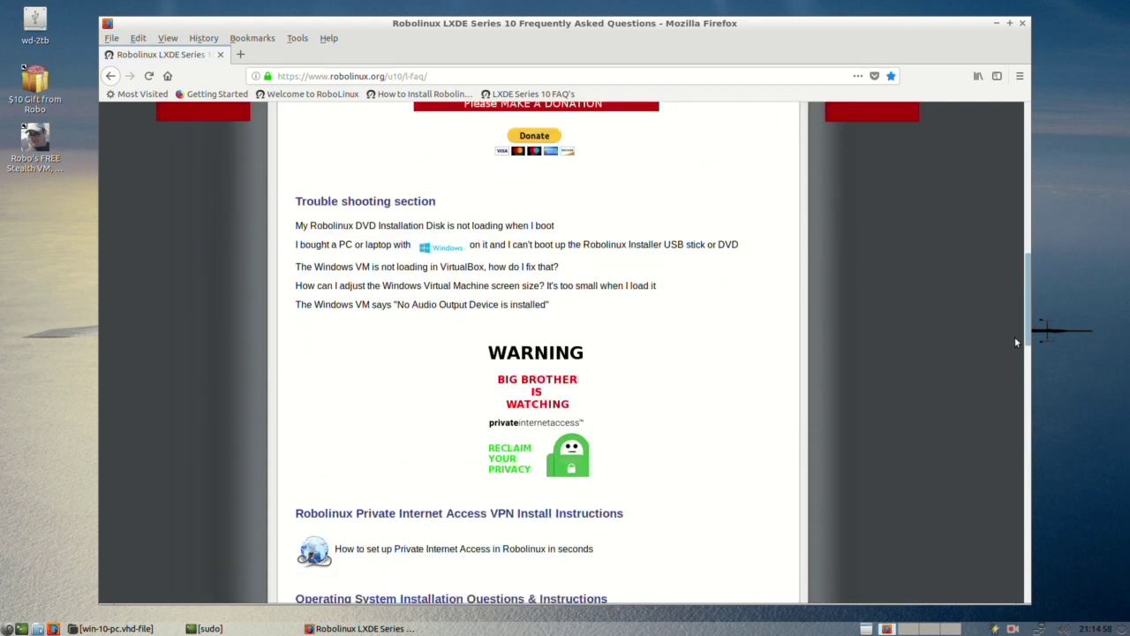
scroll(1013, 381, "down", 12)
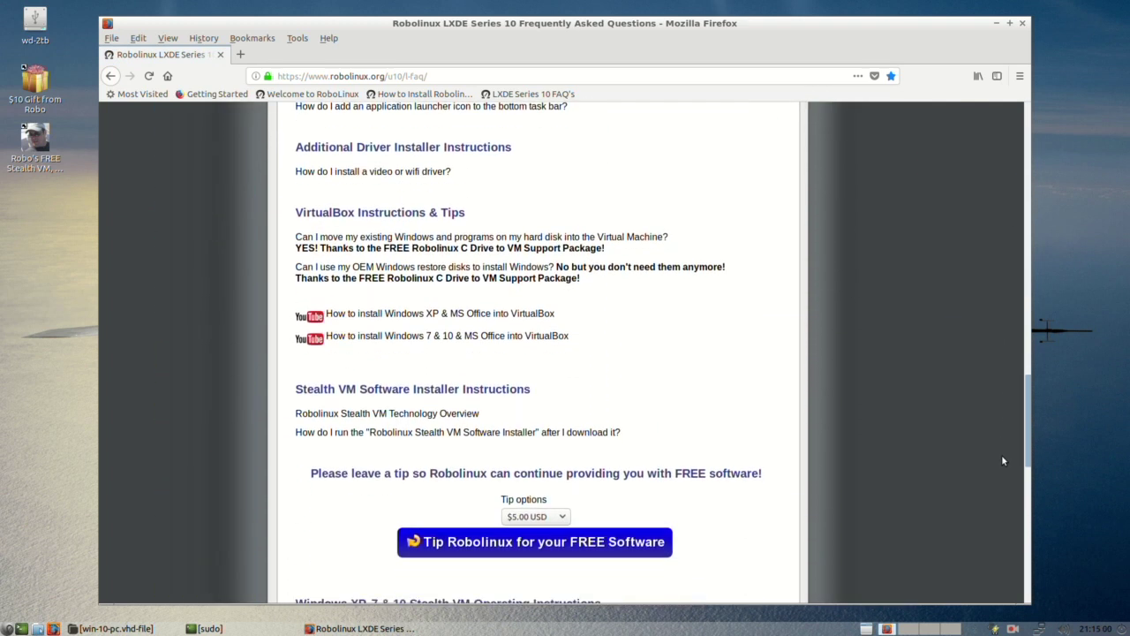
scroll(1001, 488, "down", 5)
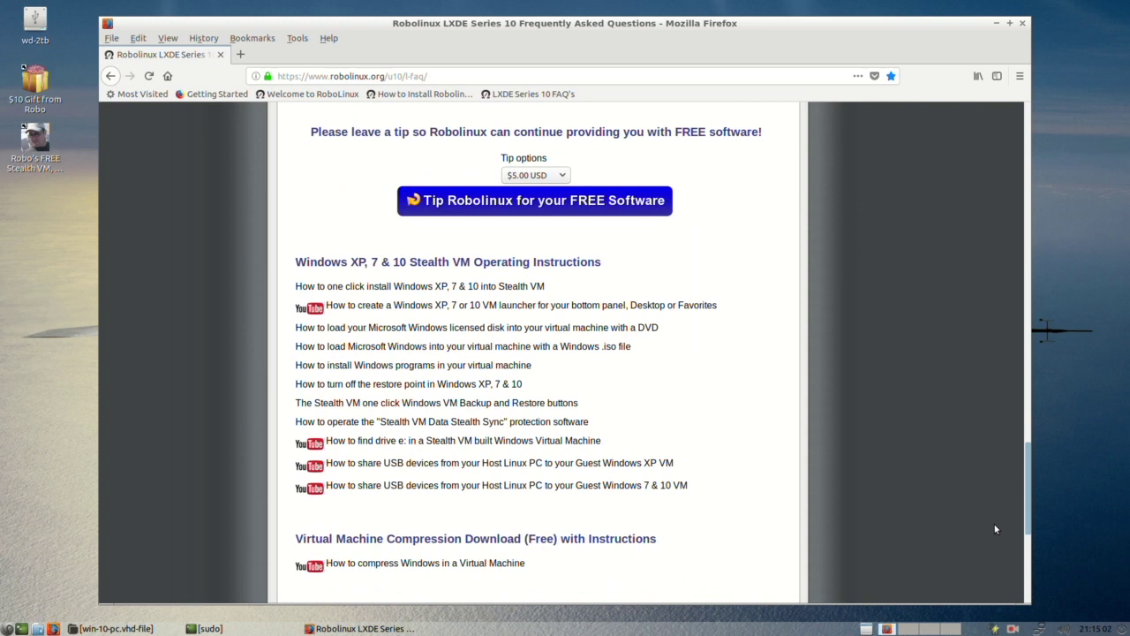
scroll(995, 534, "up", 20)
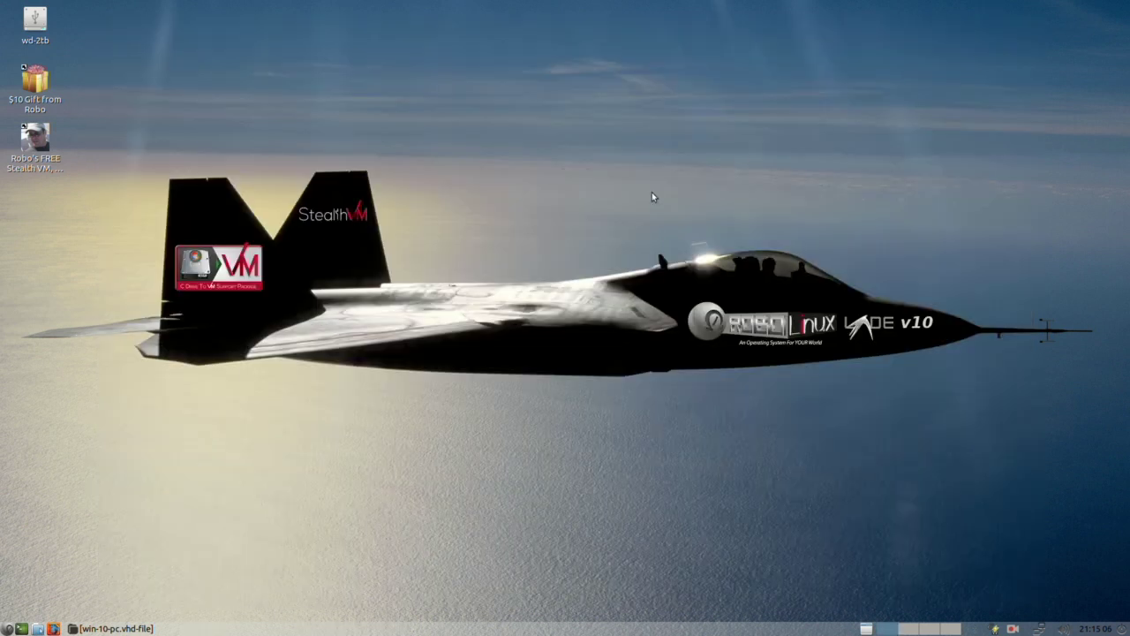
left_click(1021, 23)
Step: Restore the win-10-pc.vhd-file window showing PC.VHD and reposition it on the desktop
left_click(113, 628)
left_click_drag(416, 176, 297, 238)
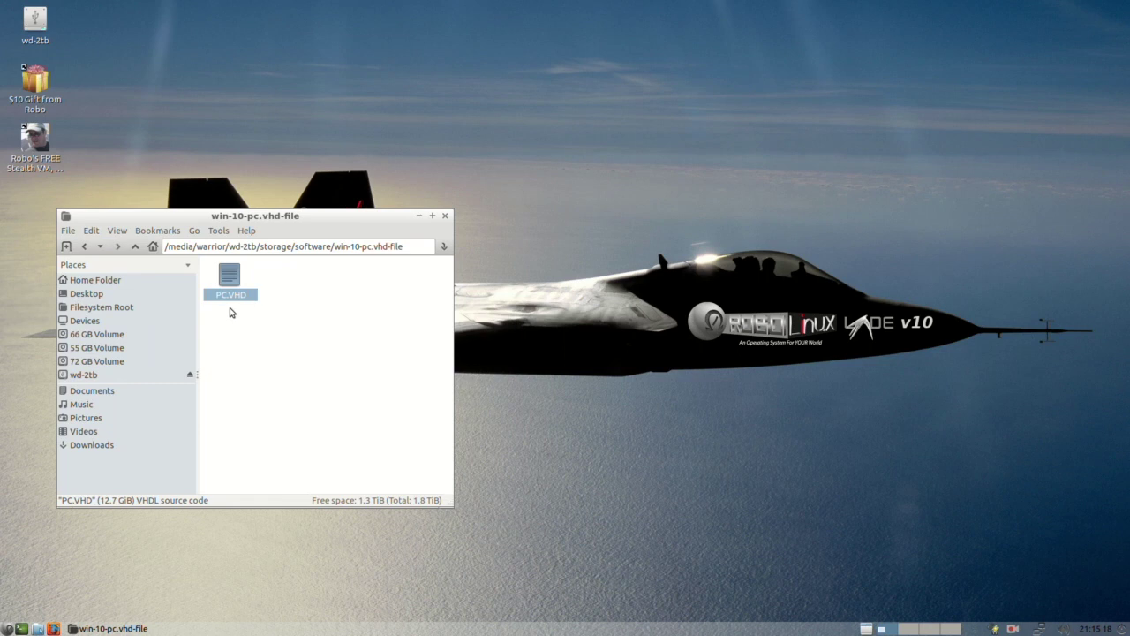
left_click(287, 284)
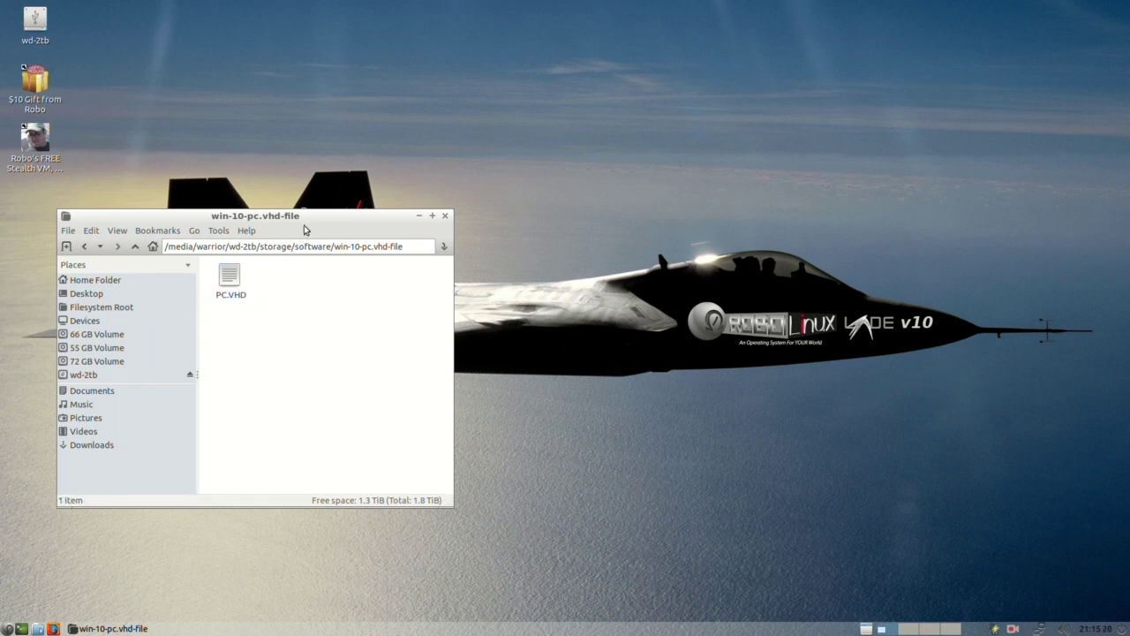
left_click_drag(313, 215, 347, 171)
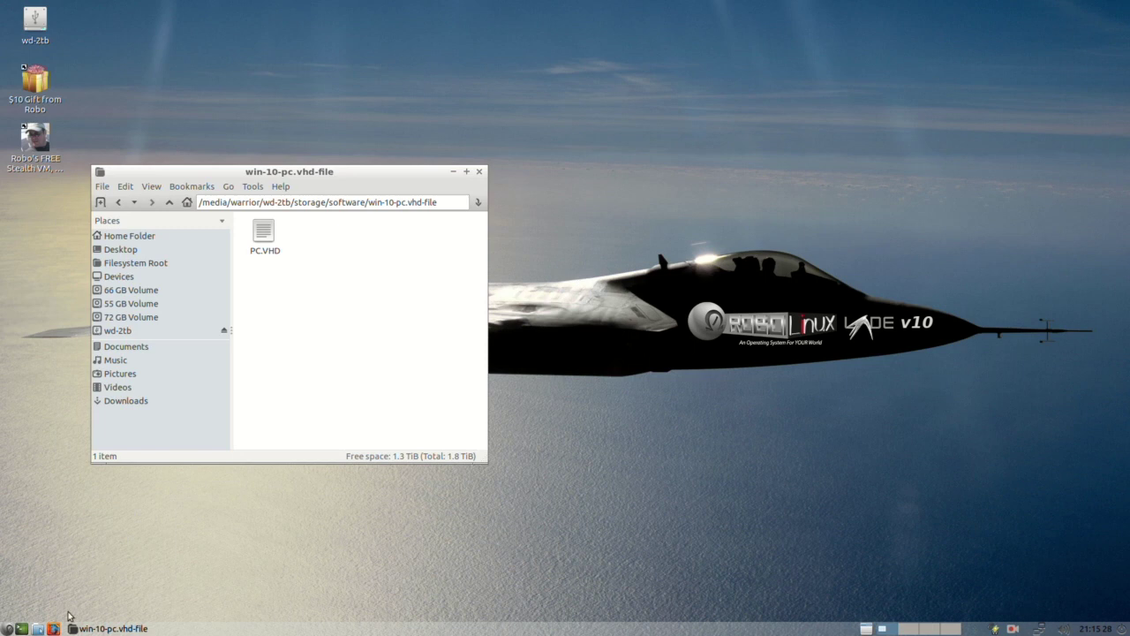
Step: Open Downloads in a second PCManFM window and drag PC.VHD into it to copy
left_click(38, 629)
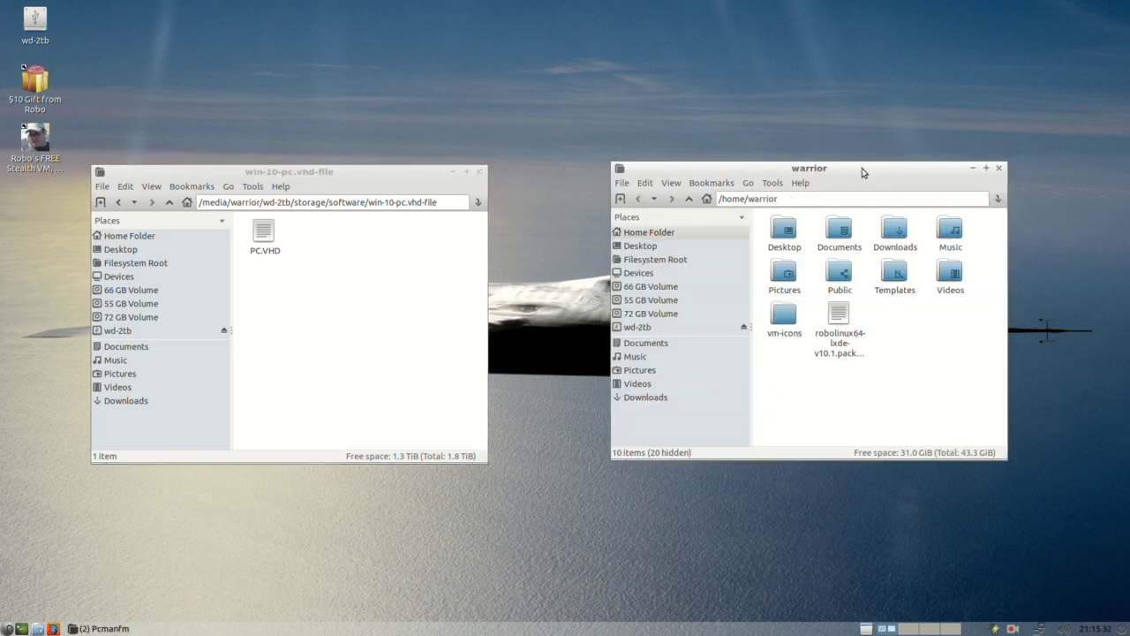
double_click(894, 232)
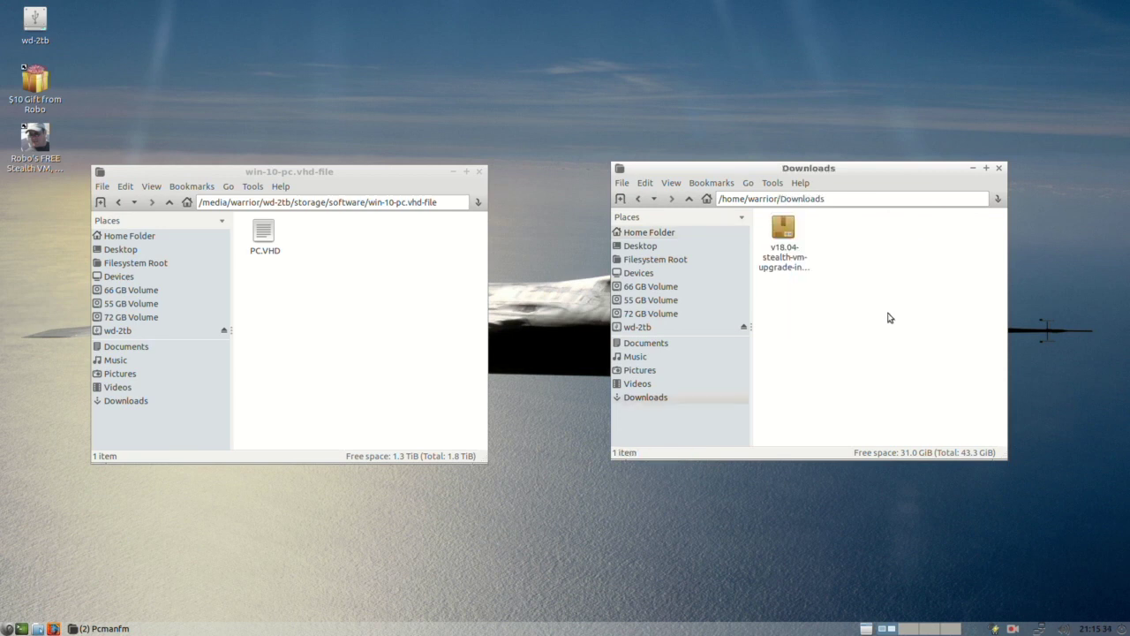
left_click(343, 364)
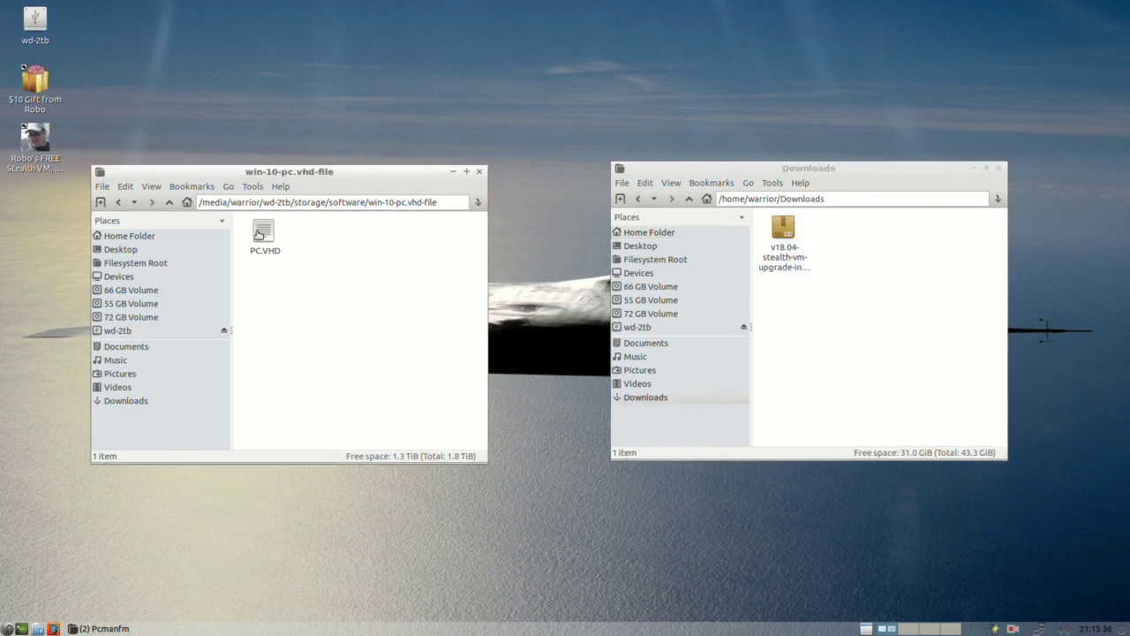
left_click_drag(261, 236, 865, 248)
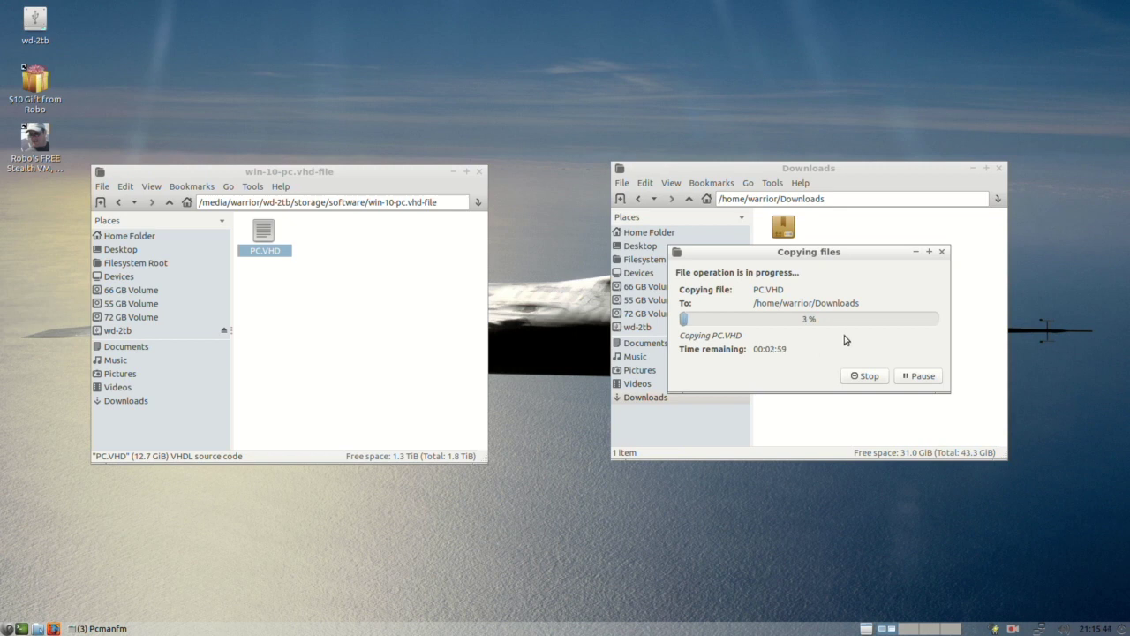
Step: Confirm the copied 12.7 GiB PC.VHD in Downloads and adjust the window position
left_click(1015, 628)
left_click(1030, 589)
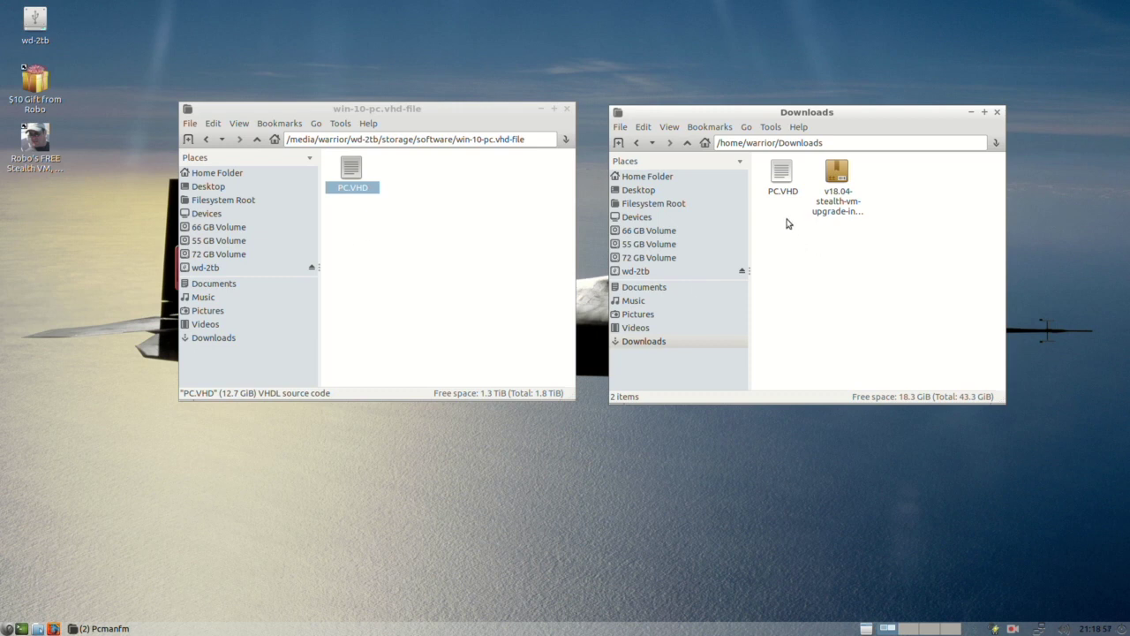
left_click(783, 181)
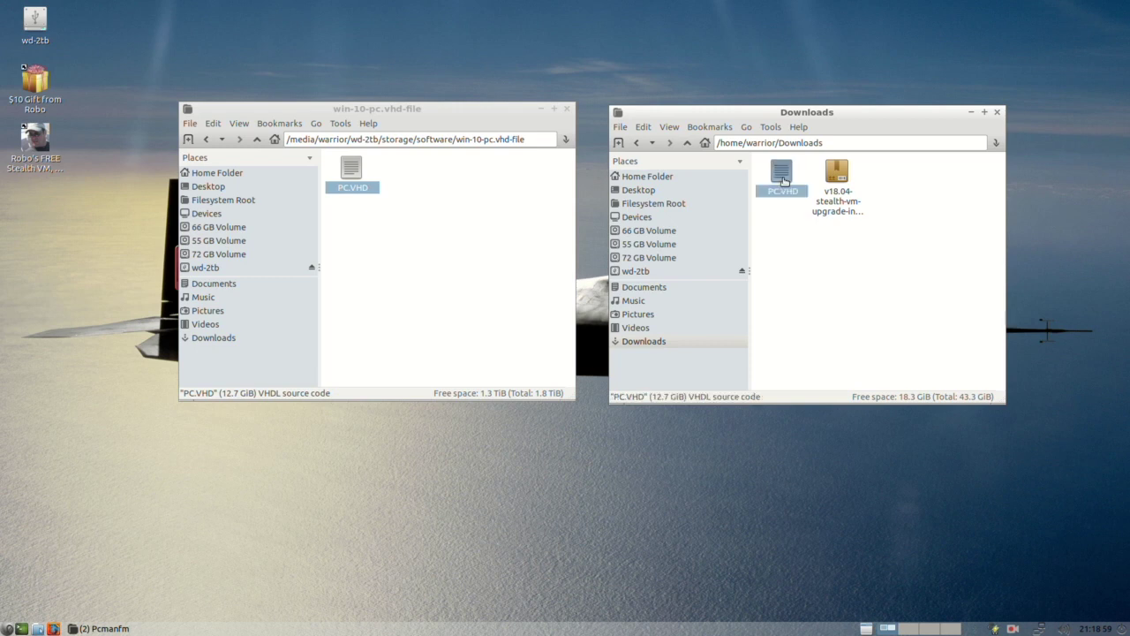
left_click(784, 235)
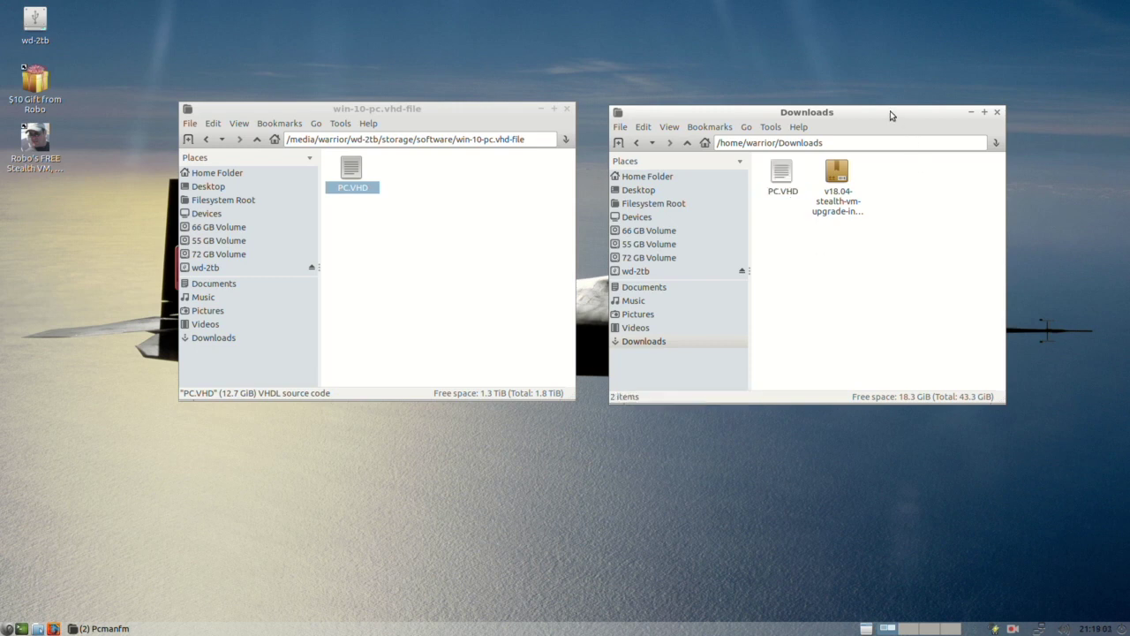
left_click_drag(889, 113, 883, 108)
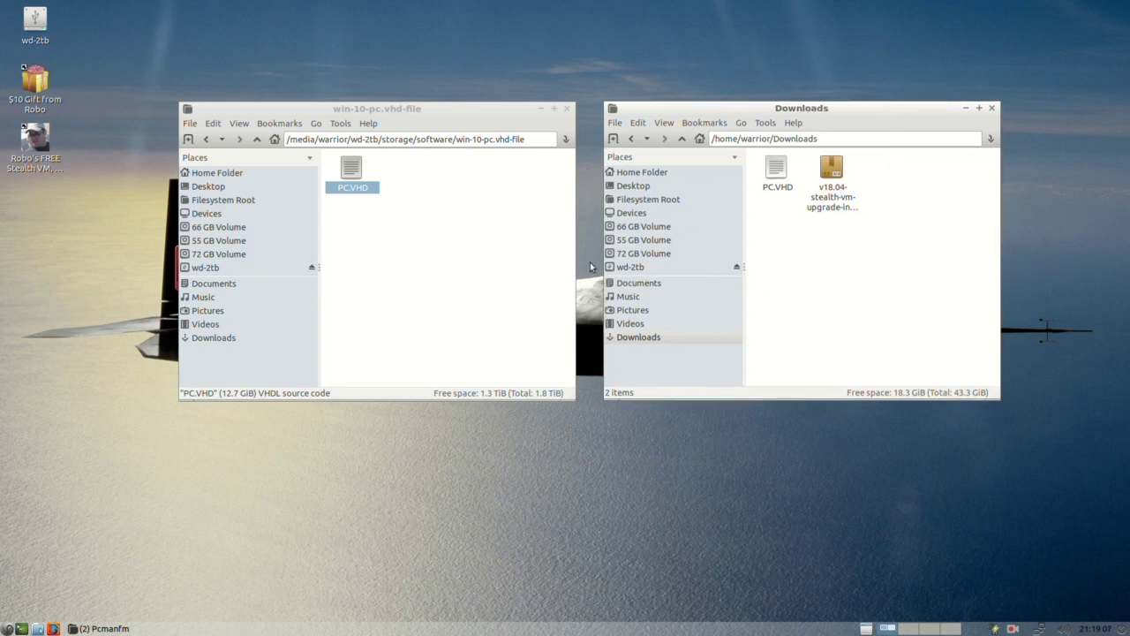
Step: Close the win-10-pc.vhd-file source window and open the wd-2tb drive from the desktop
left_click(568, 109)
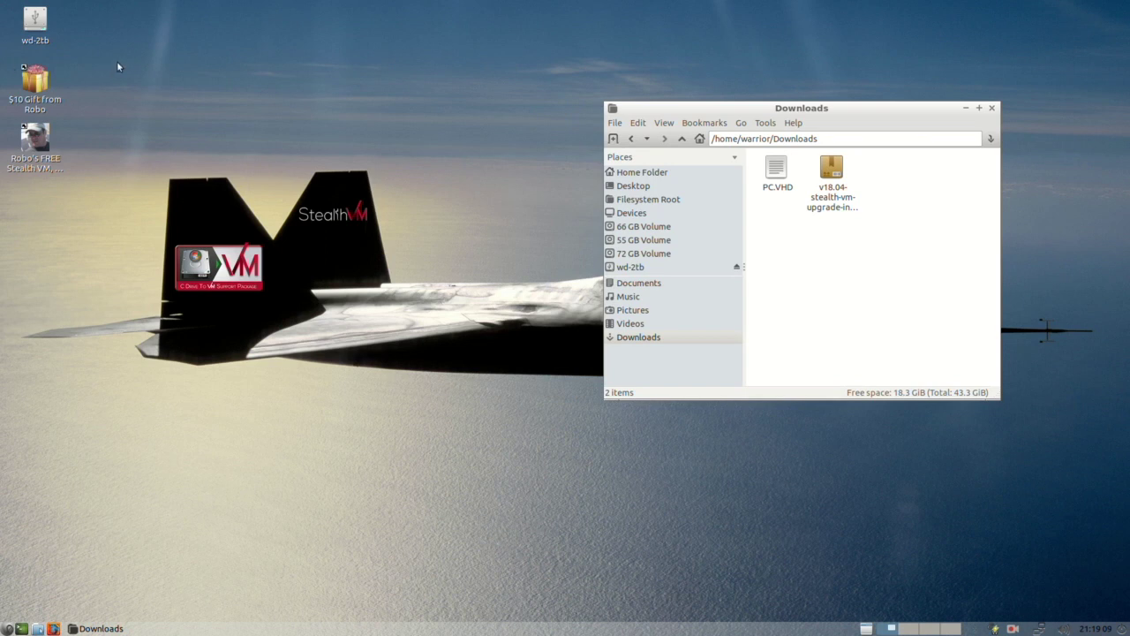
left_click(81, 61)
left_click(38, 27)
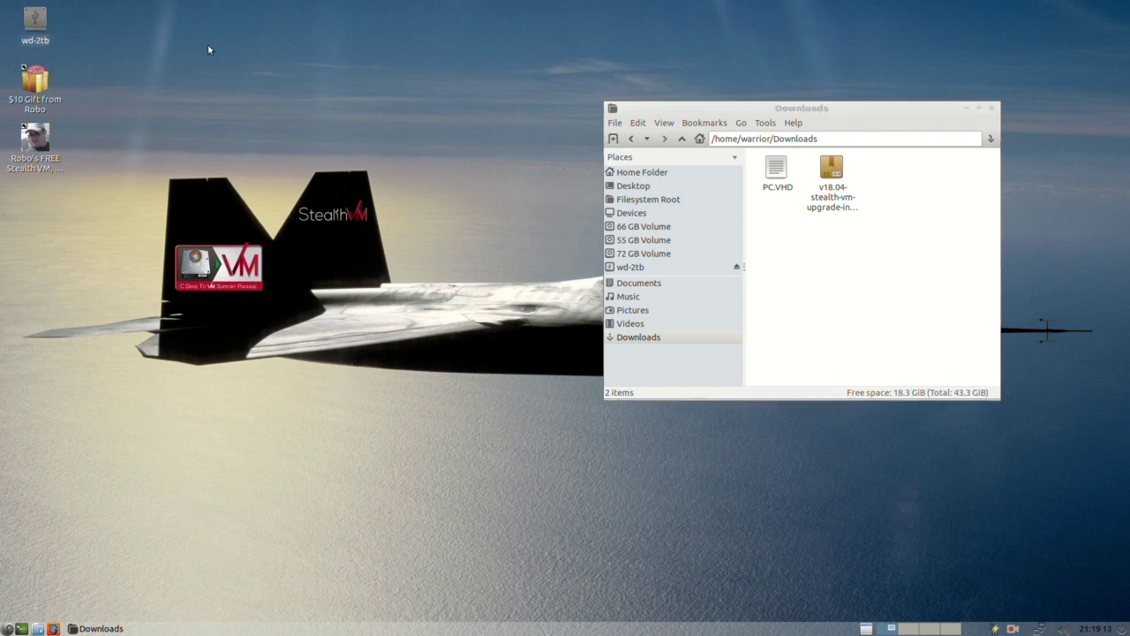
double_click(40, 22)
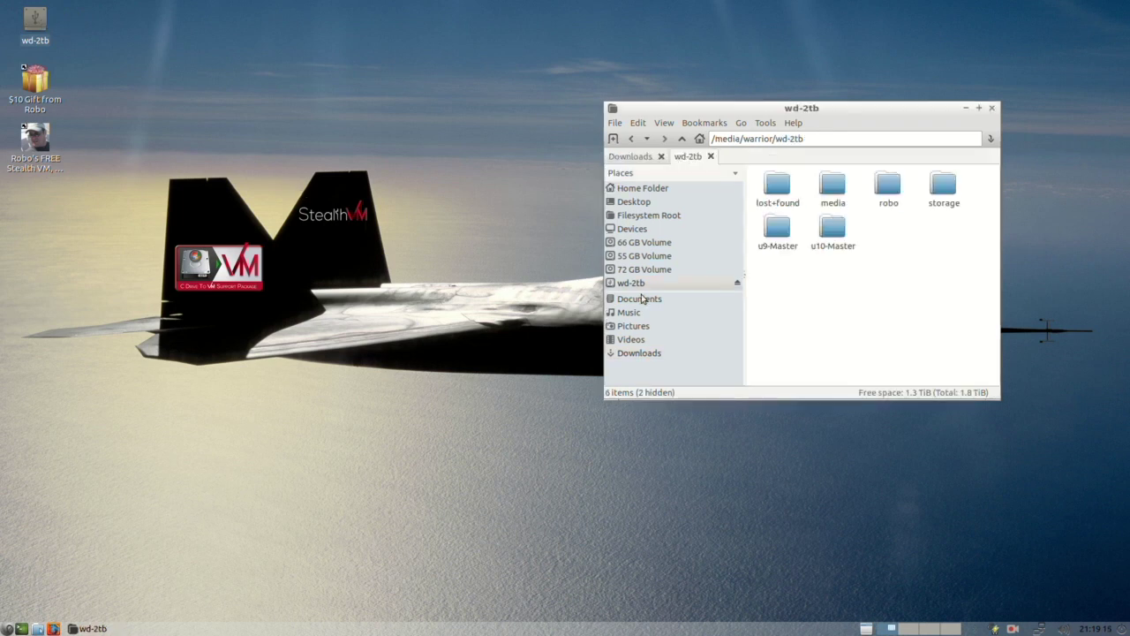
Step: Unmount wd-2tb, check PC.VHD's size in Downloads, and close that window
left_click(738, 283)
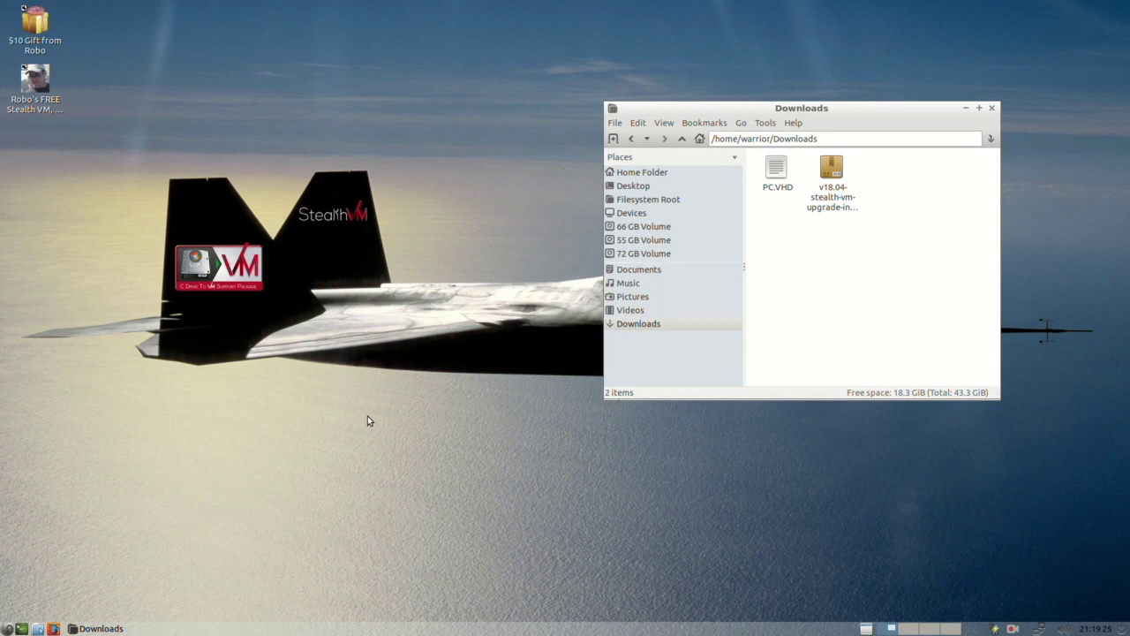
left_click(793, 188)
left_click(992, 108)
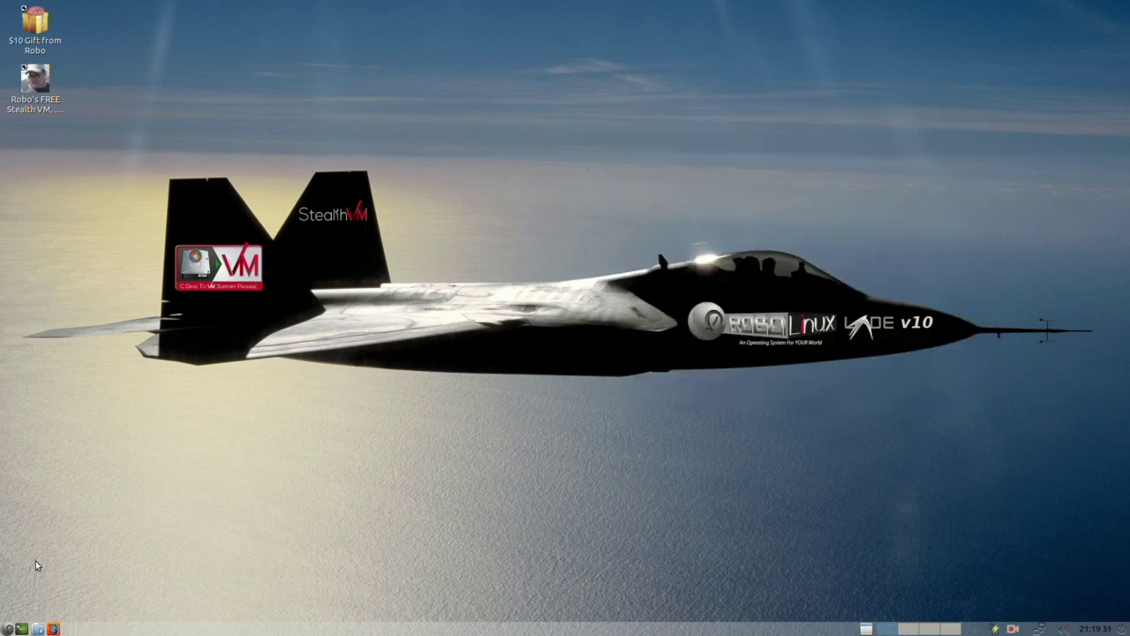
Step: Launch '2f. Windows 10 (64) VM Installer' from the Stealth VM menu
left_click(8, 629)
mouse_move(49, 552)
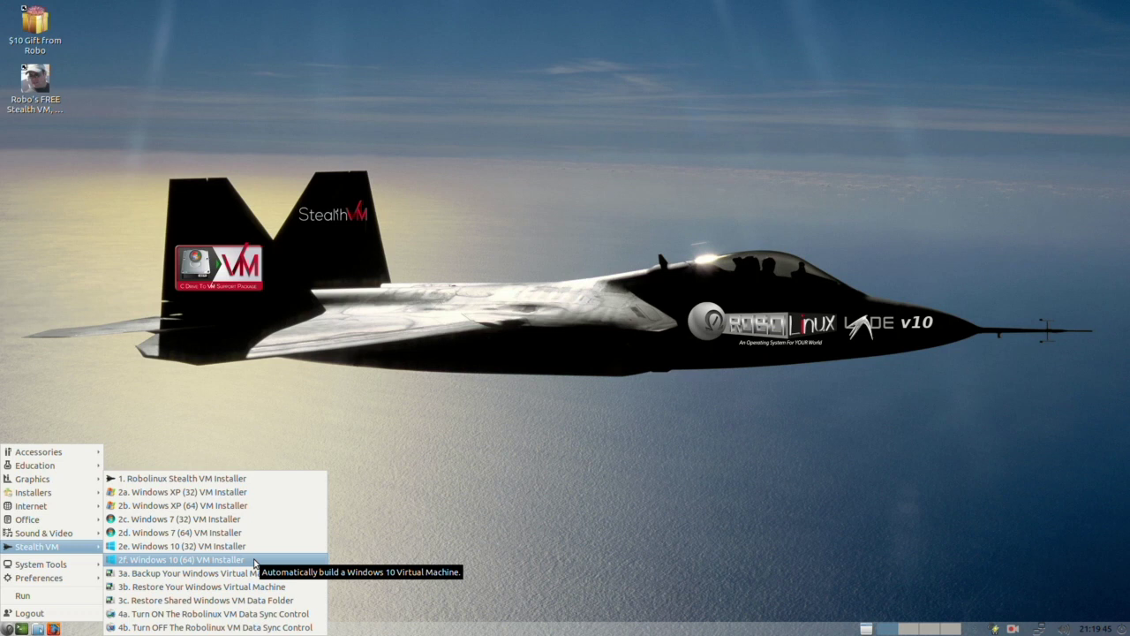
left_click(220, 560)
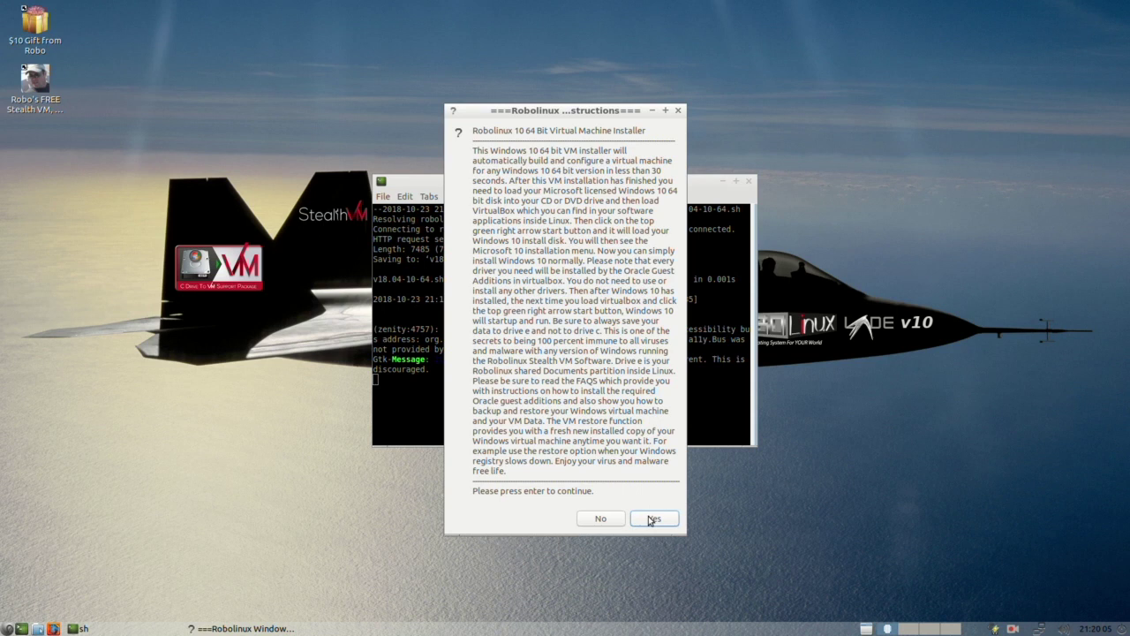
Step: Continue the installer, submit the sudo password for vboxusers, and let the VHD convert to VDI
left_click(652, 520)
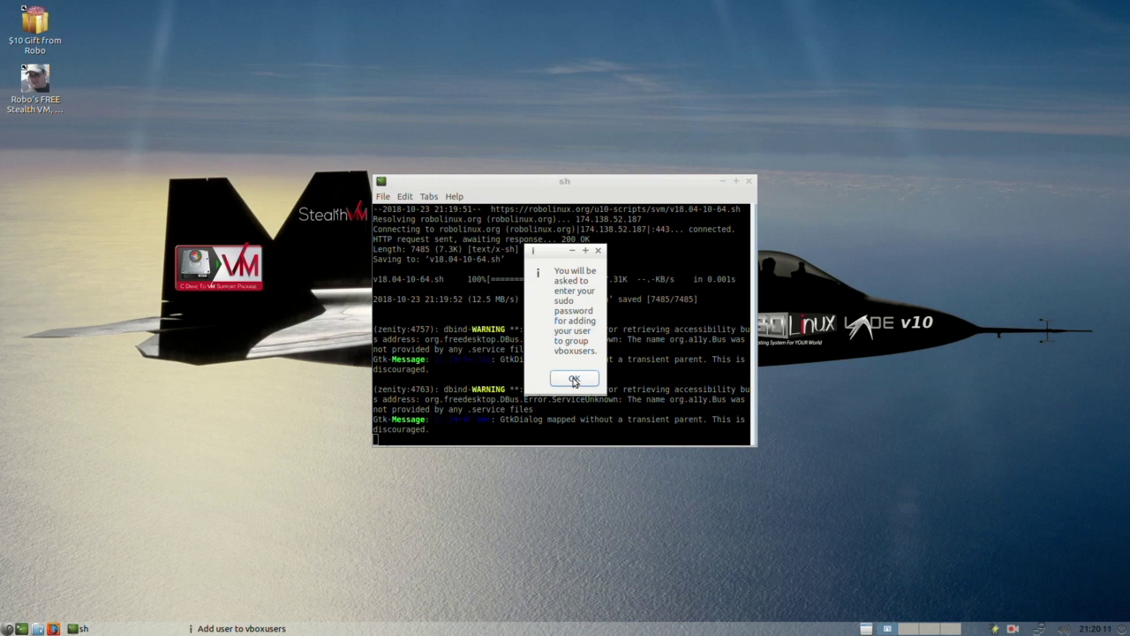
left_click(574, 380)
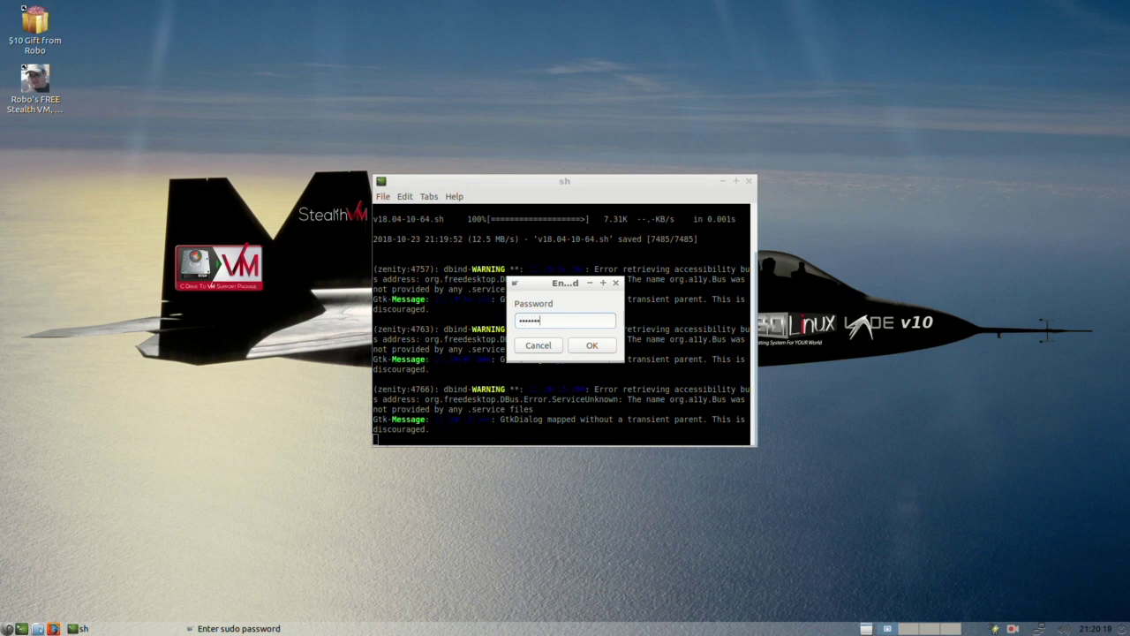
left_click(590, 346)
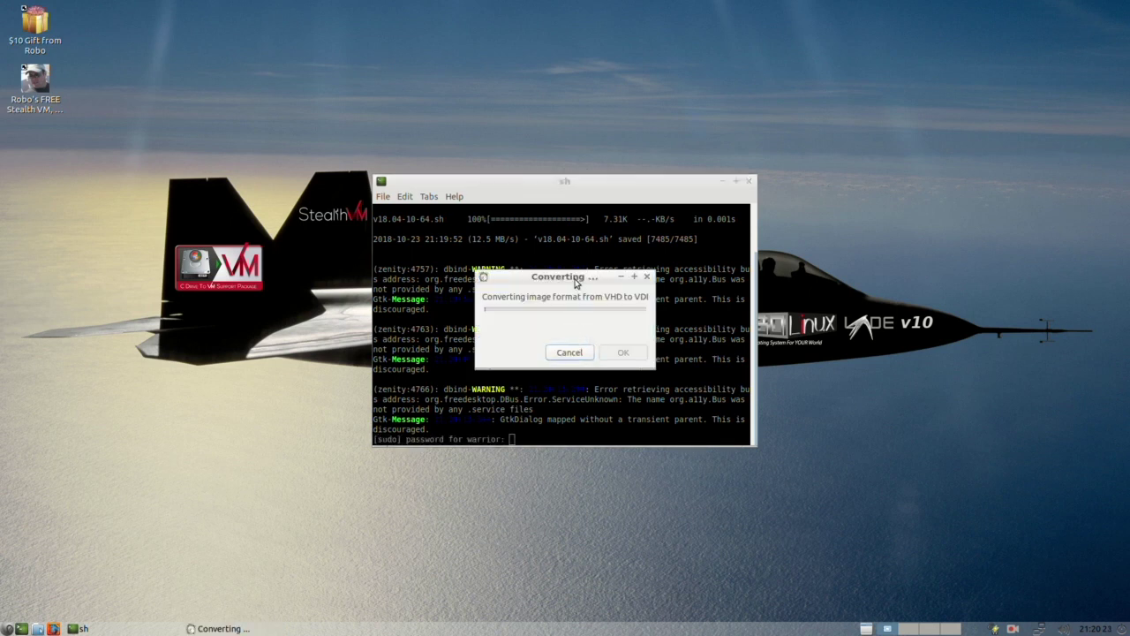
left_click_drag(578, 281, 579, 306)
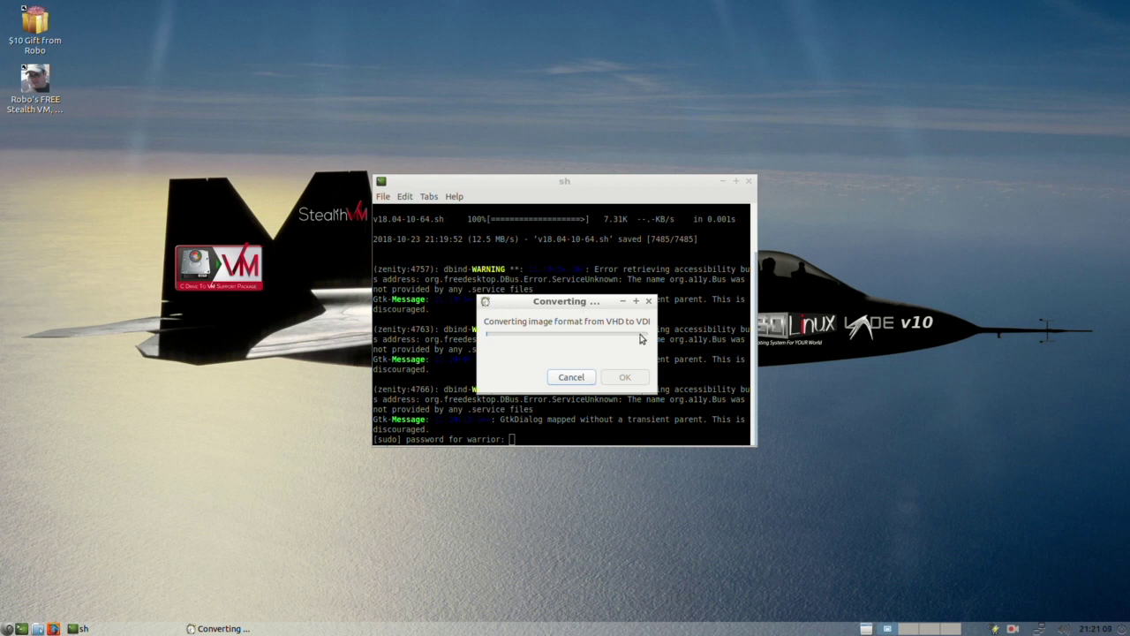
left_click(1013, 629)
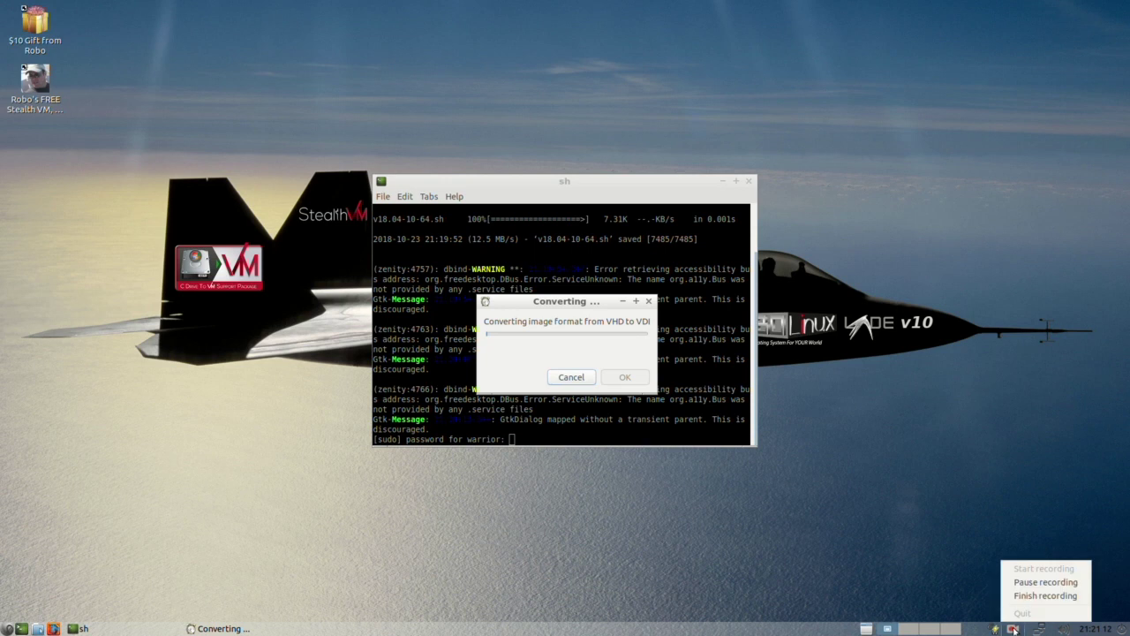
left_click(1033, 580)
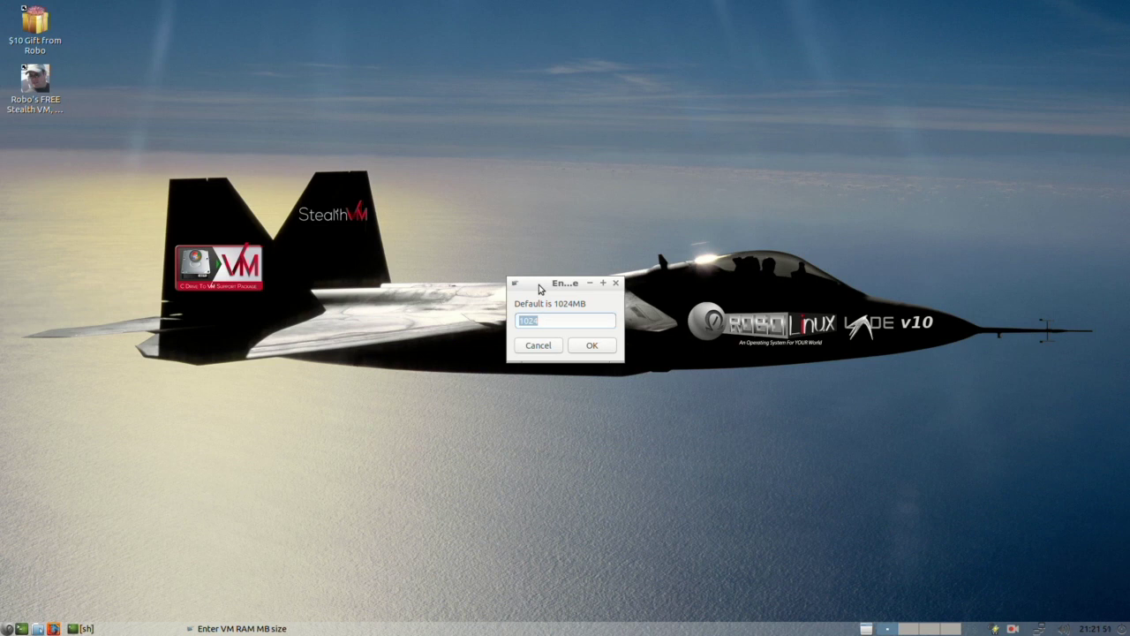
Step: Replace the 1024 MB default with 4096 MB in the RAM size prompt and confirm
left_click_drag(540, 287, 527, 289)
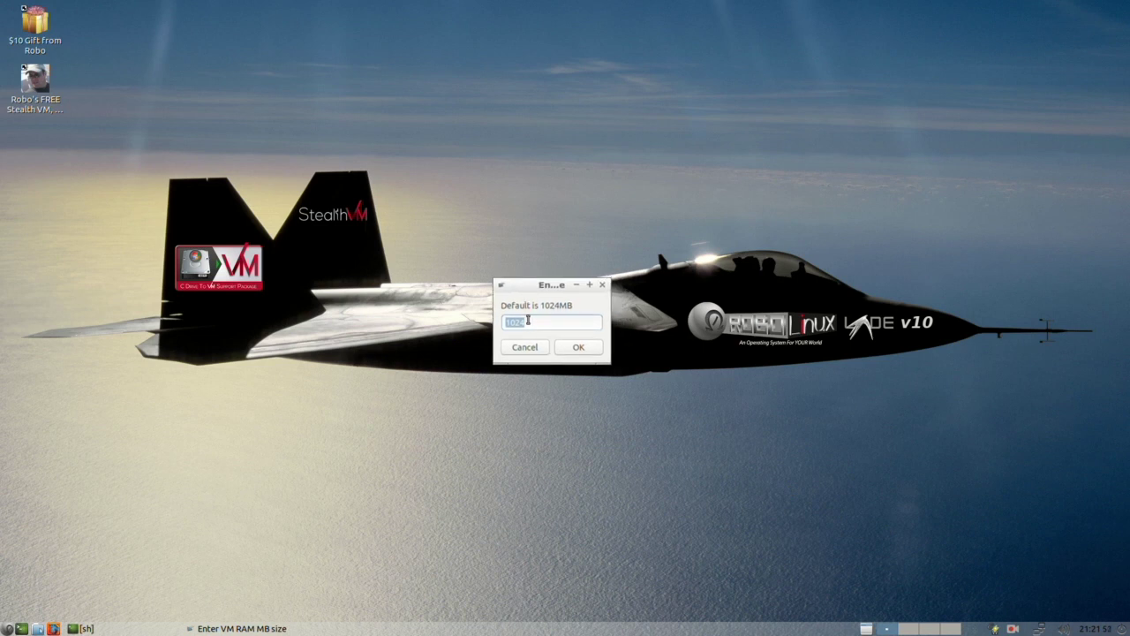
left_click(534, 323)
key("BackSpace")
type("4096")
left_click(577, 350)
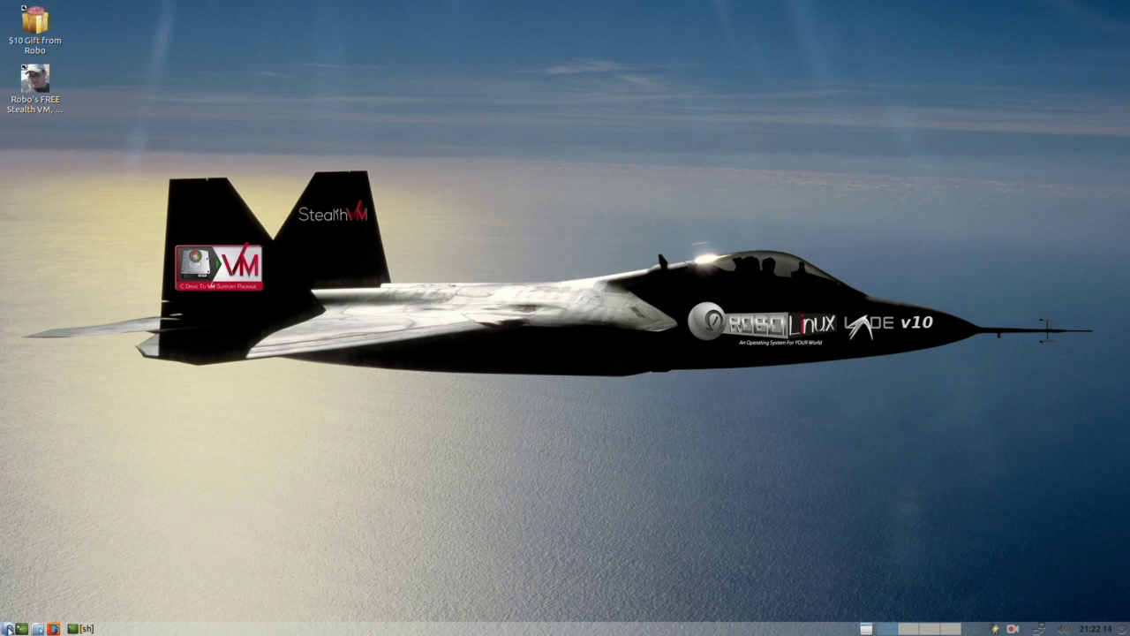
left_click(8, 628)
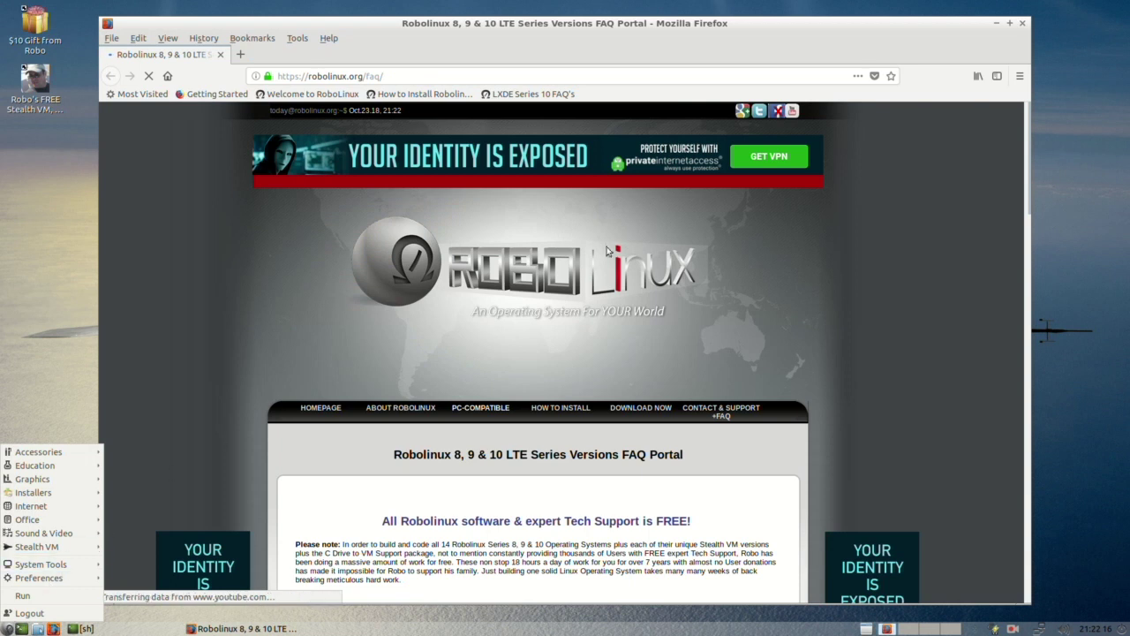
left_click_drag(804, 23, 821, 17)
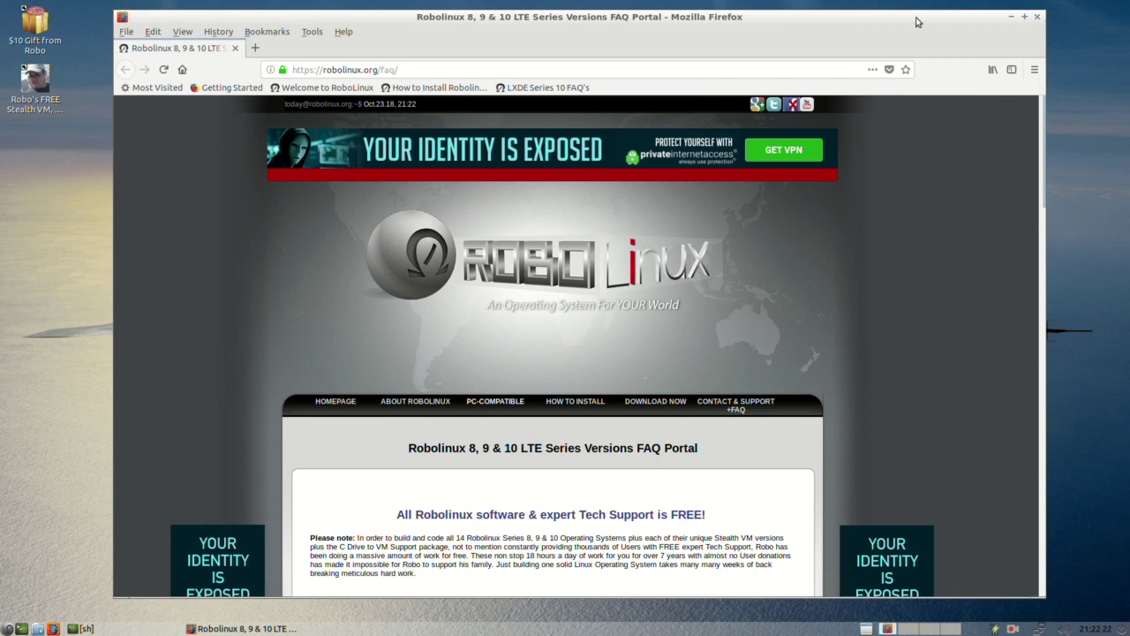
left_click_drag(919, 22, 928, 23)
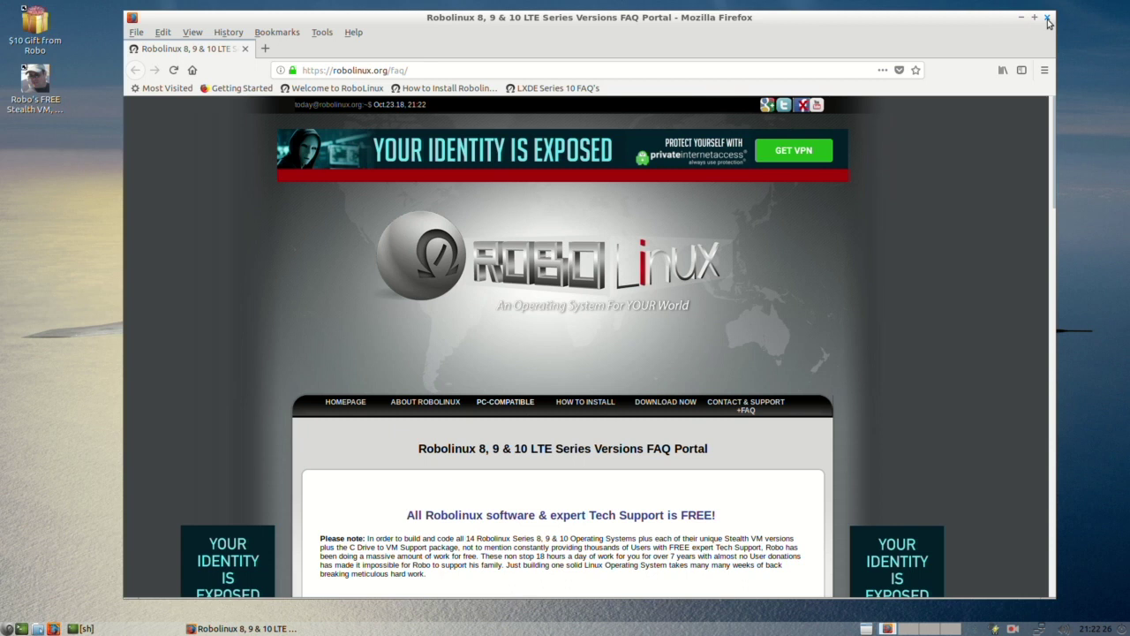
left_click_drag(807, 21, 820, 23)
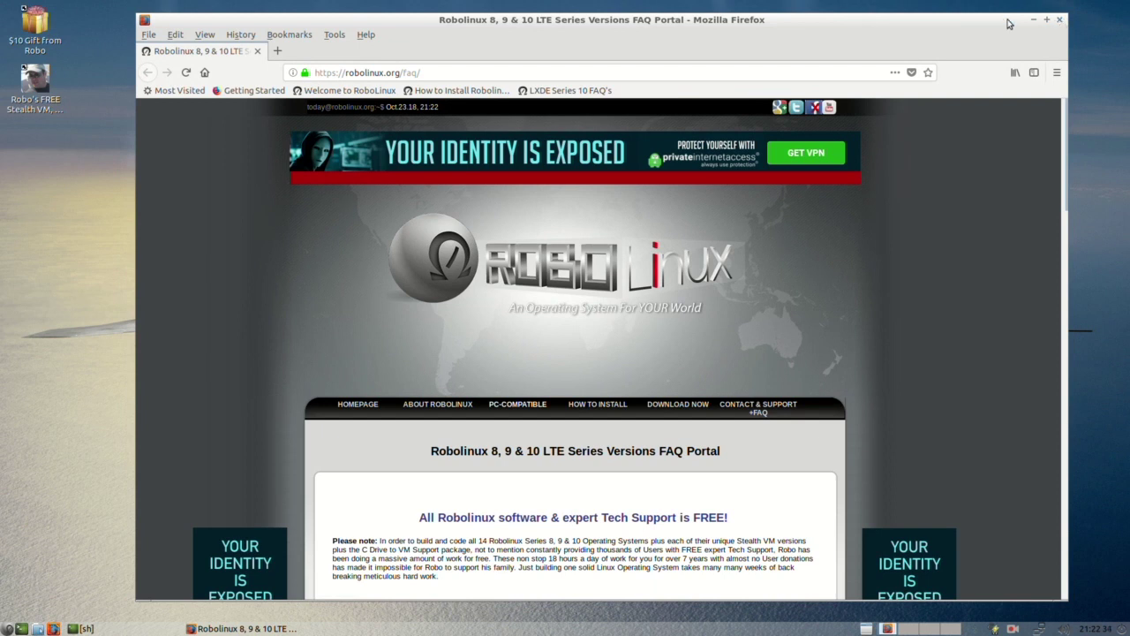
left_click_drag(788, 20, 781, 22)
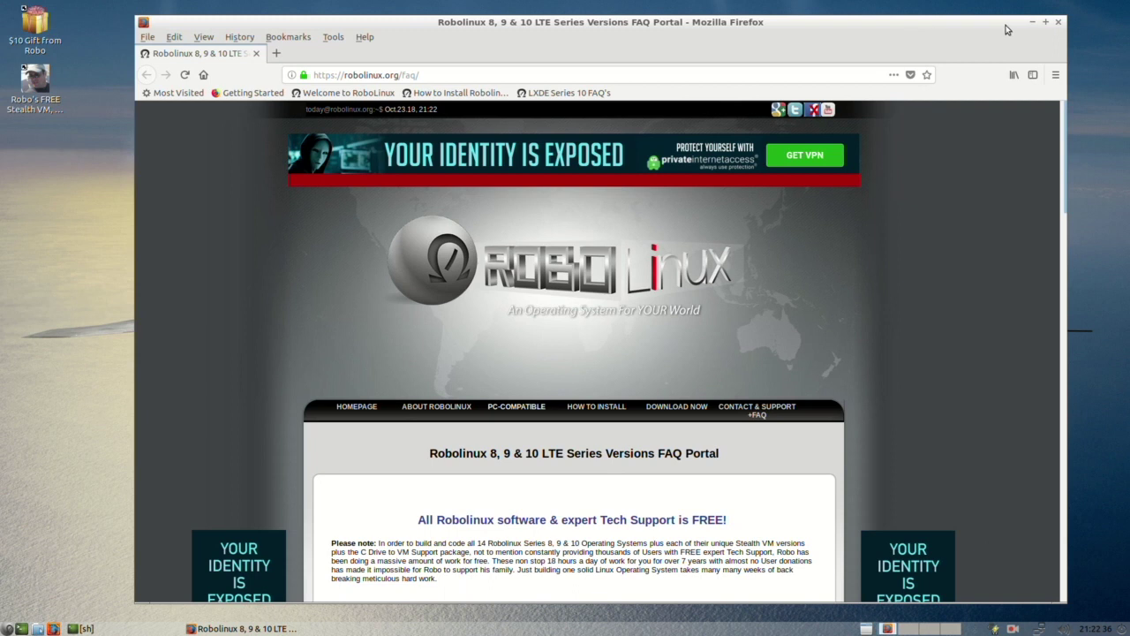
left_click(1054, 22)
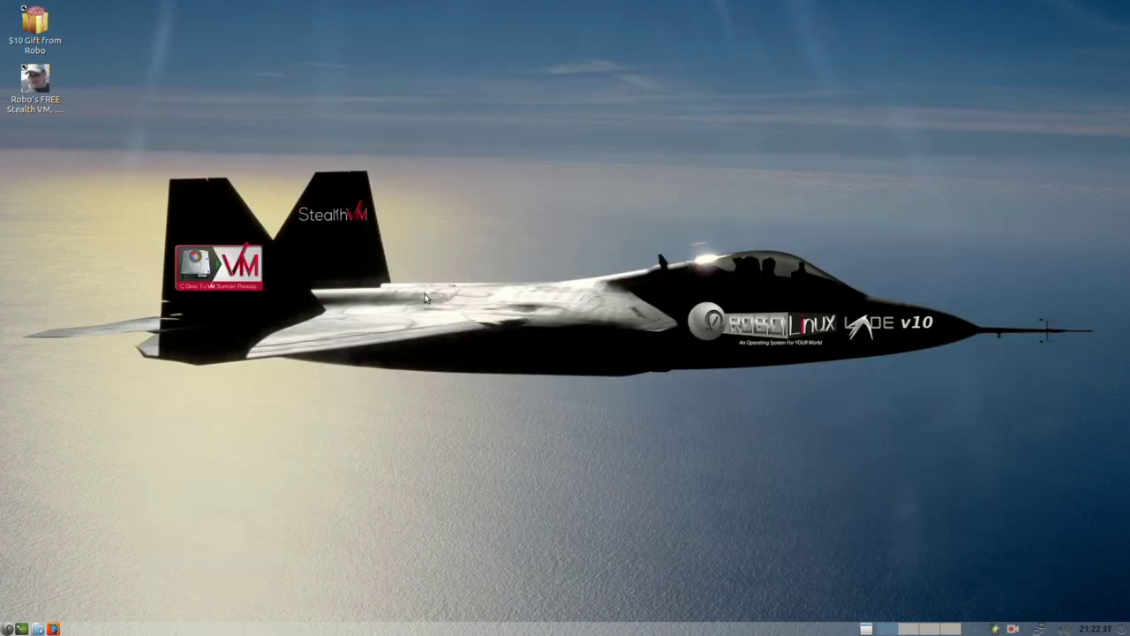
Step: Launch Oracle VM VirtualBox from System Tools and position its Manager window
left_click(9, 629)
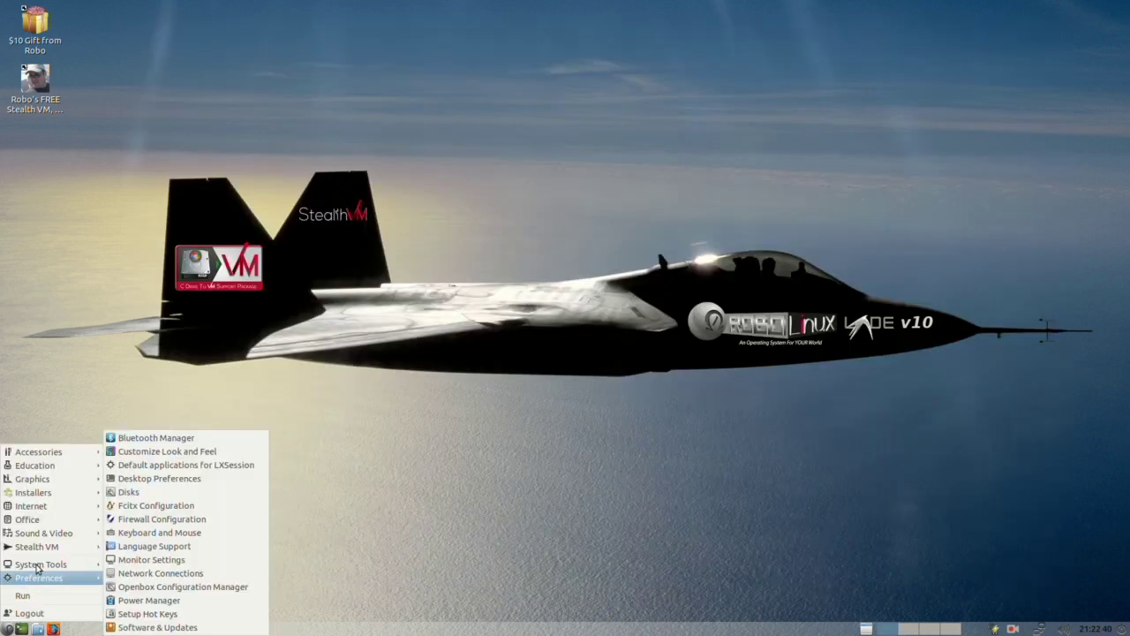
mouse_move(32, 570)
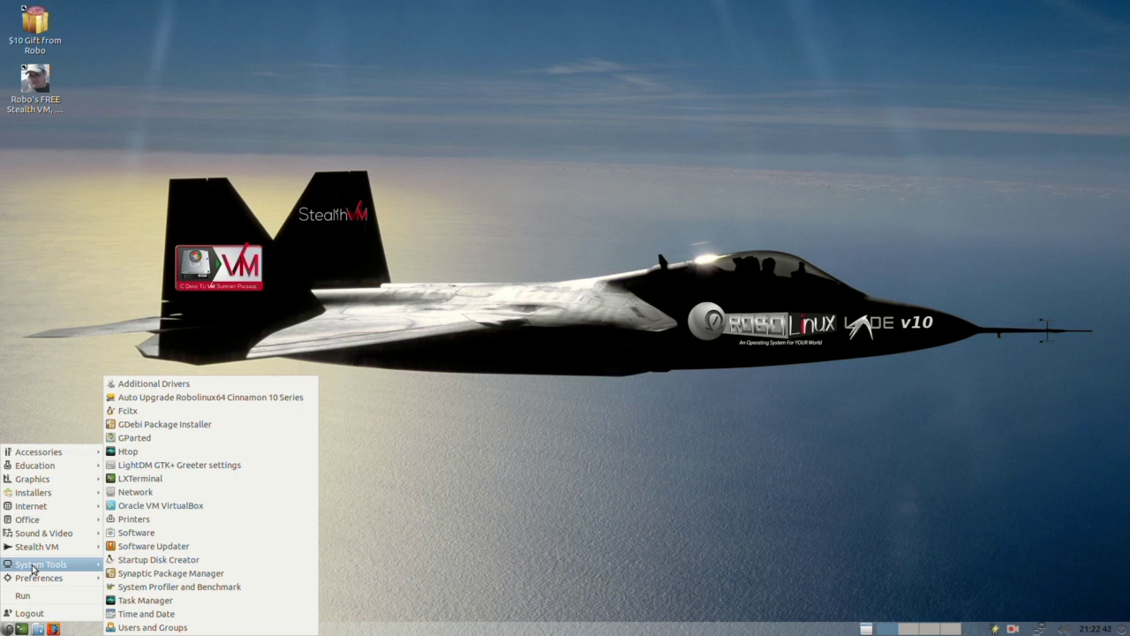
left_click(196, 508)
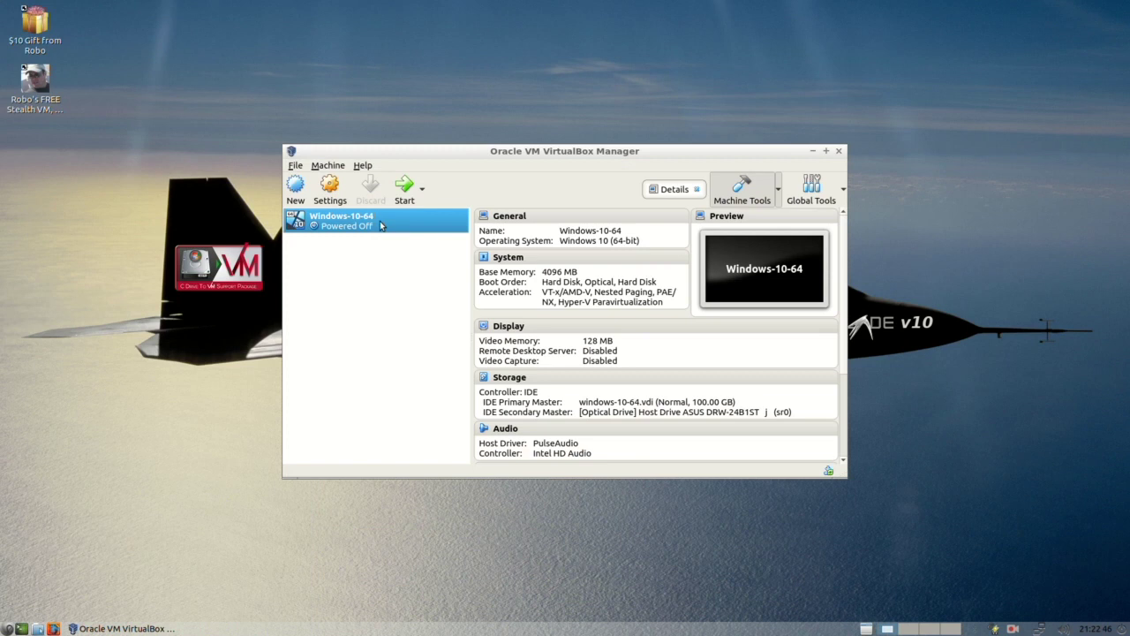
left_click_drag(485, 150, 680, 123)
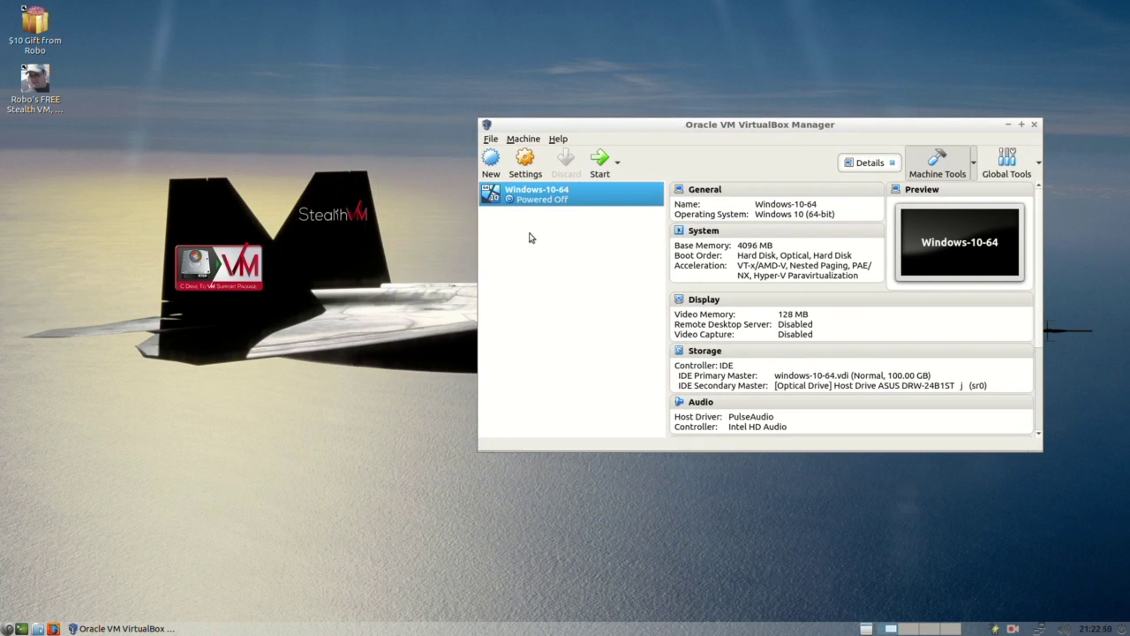
left_click_drag(709, 124, 577, 128)
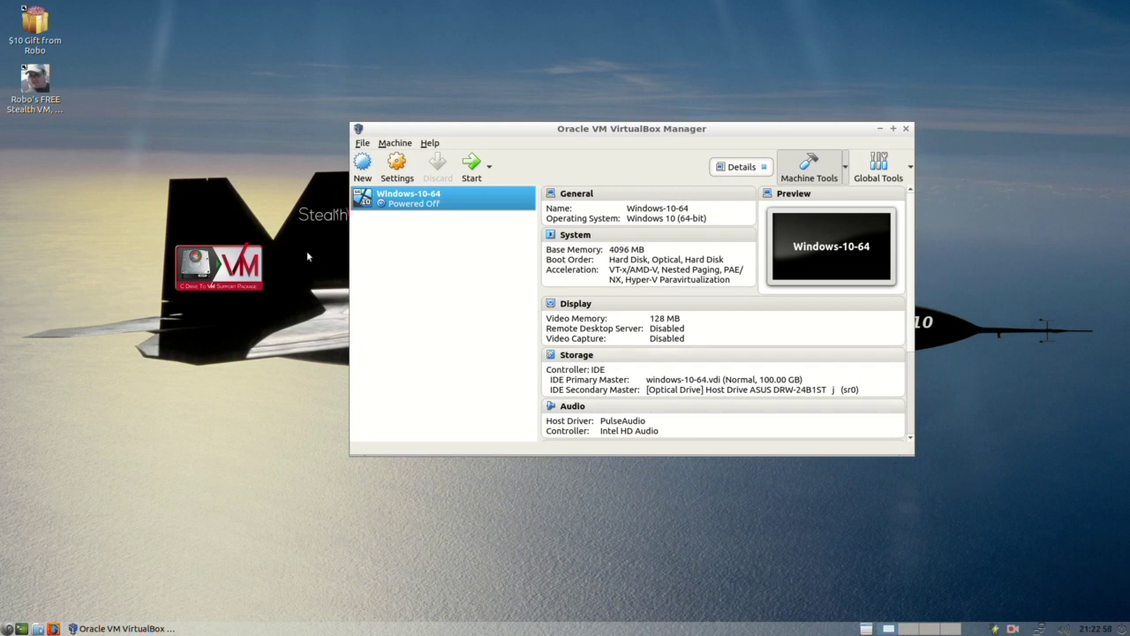
Step: Create a desktop shortcut for Windows-10-64, then close the VirtualBox Manager
right_click(441, 199)
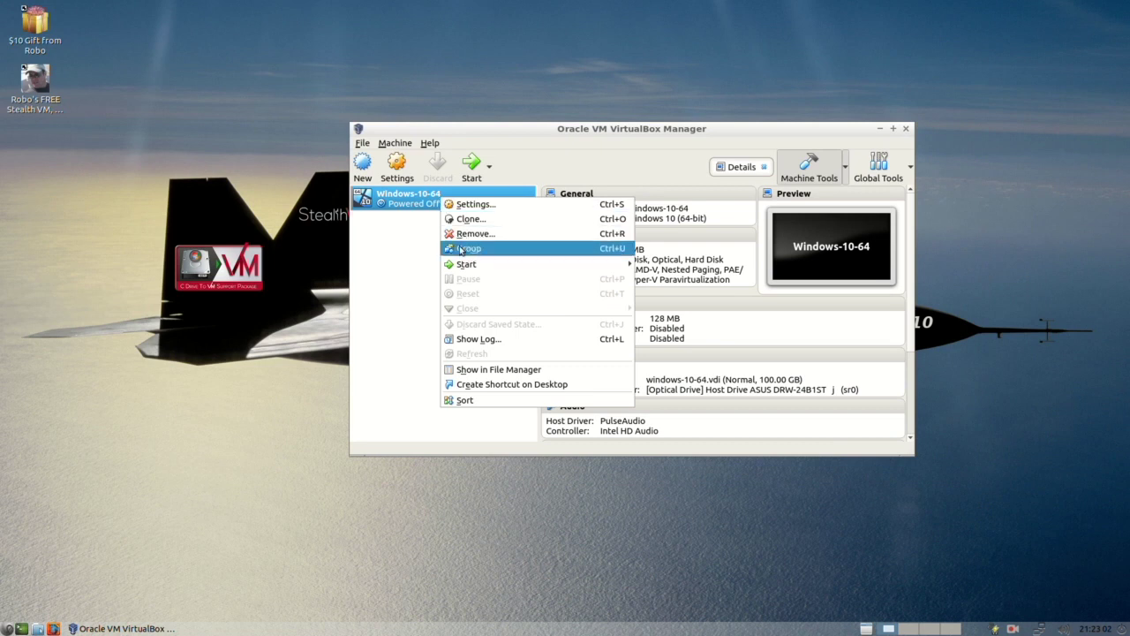
left_click(476, 384)
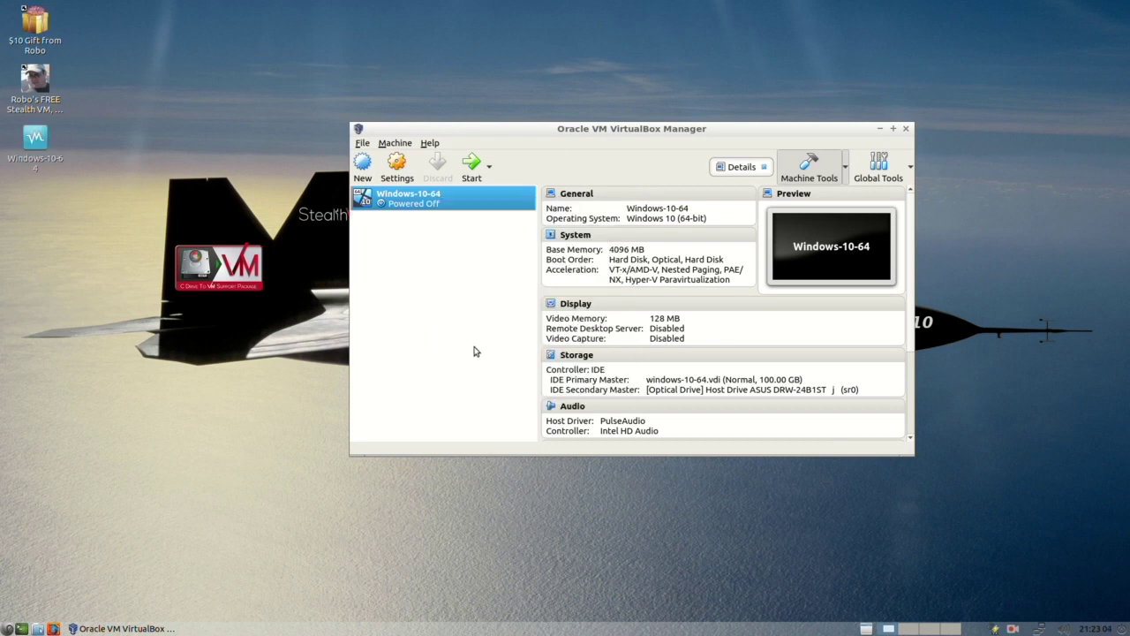
left_click_drag(658, 129, 758, 129)
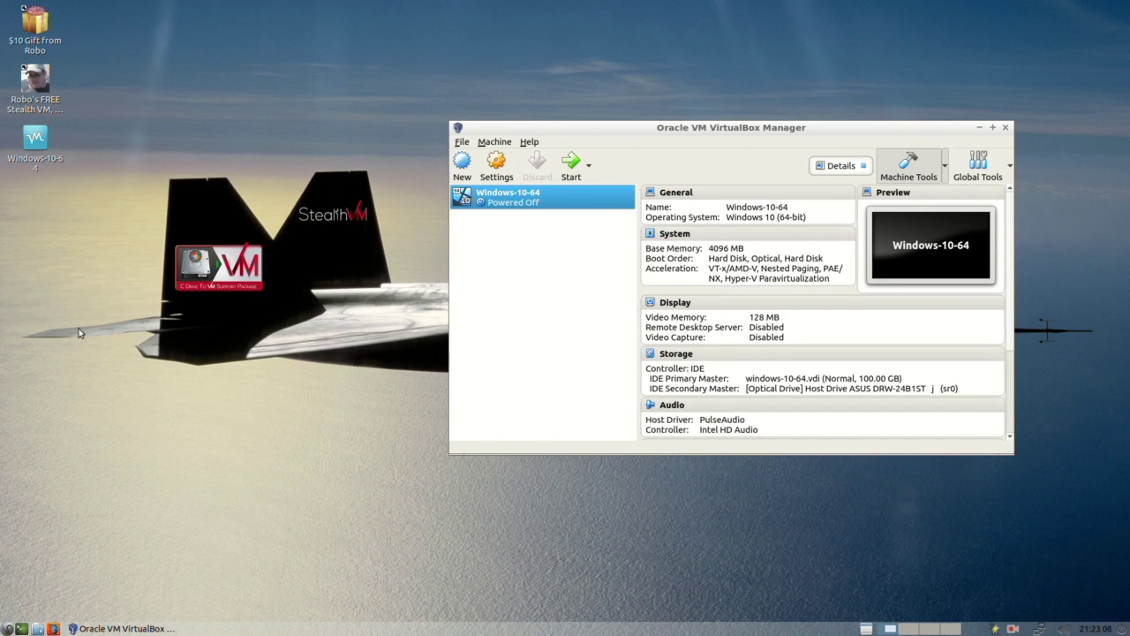
left_click(1006, 129)
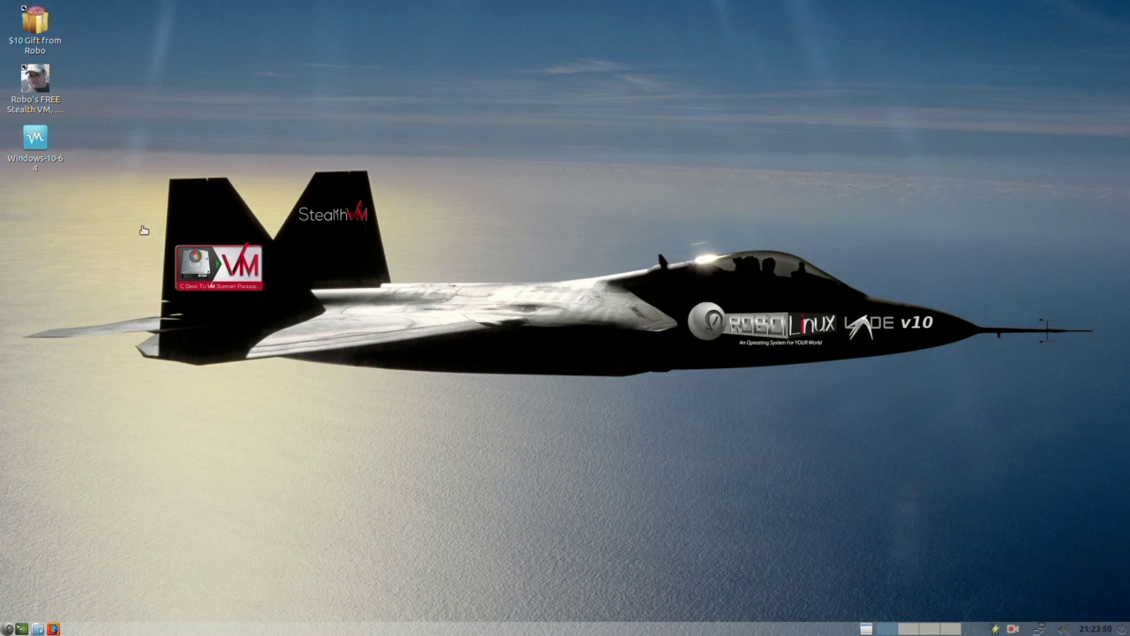
Step: Start Windows-10-64 from its desktop shortcut, dismiss the mouse-integration notice, and position the VM window
left_click(35, 143)
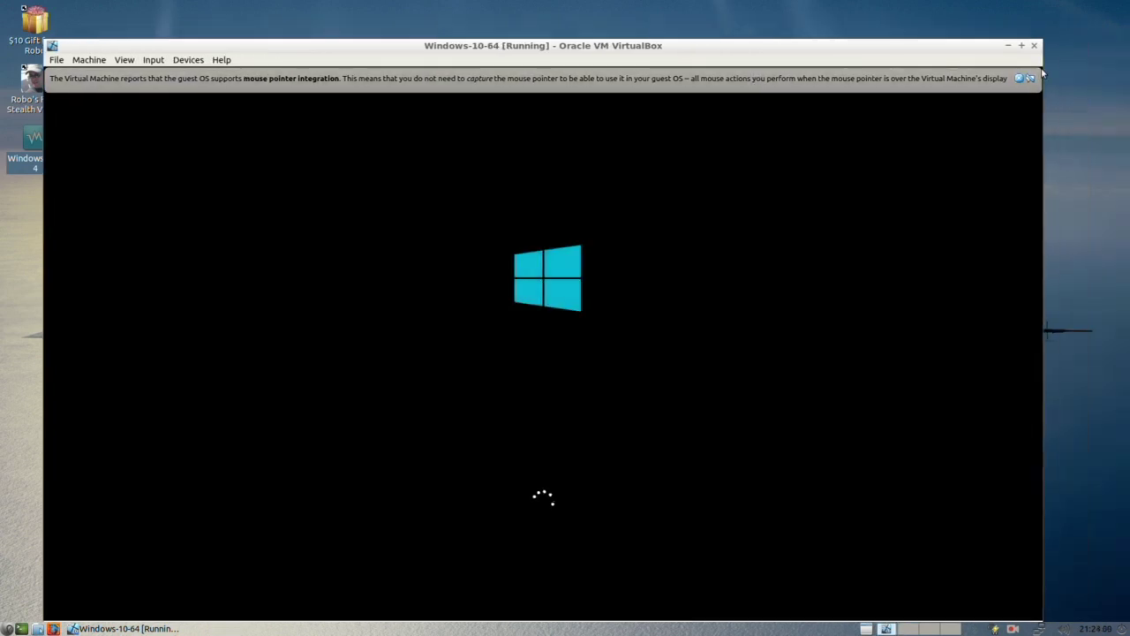
left_click(1031, 78)
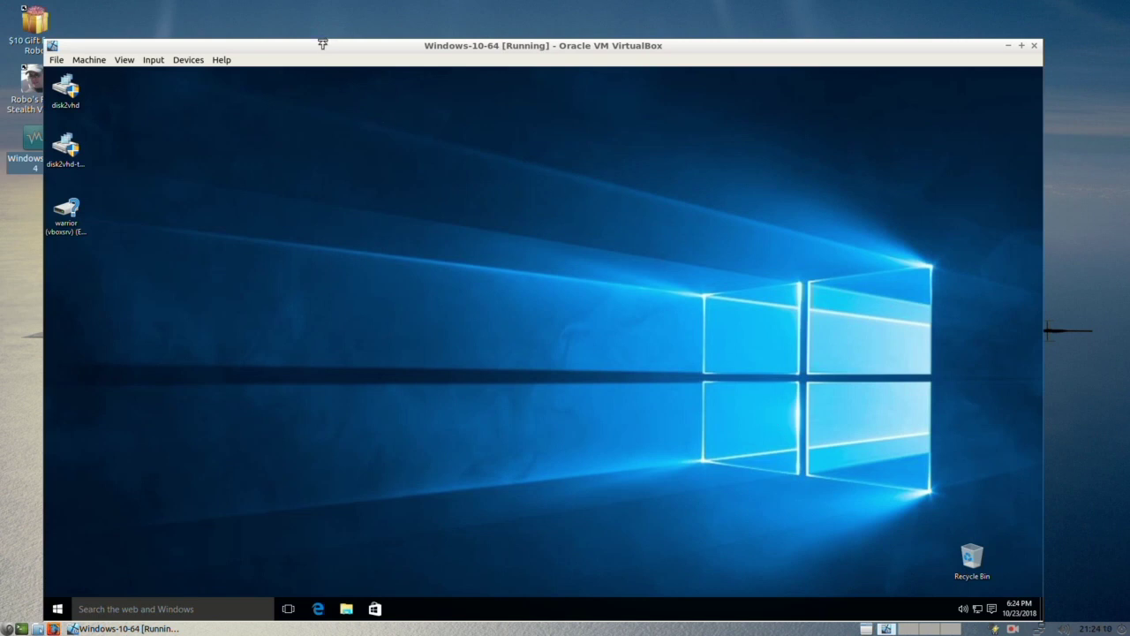
left_click_drag(323, 45, 347, 26)
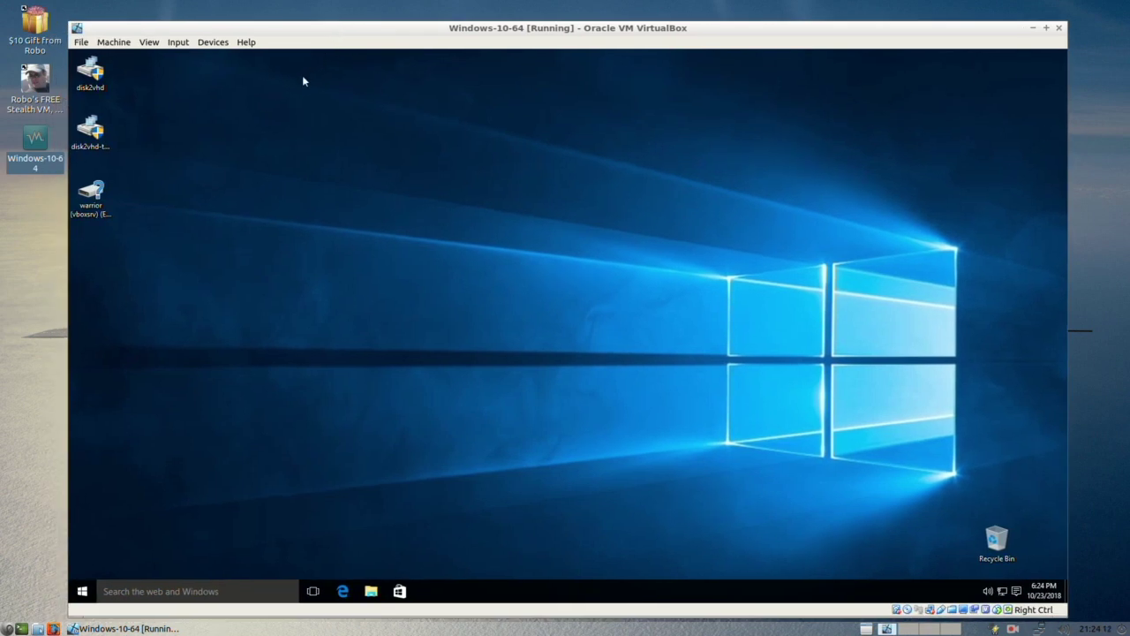
left_click(213, 42)
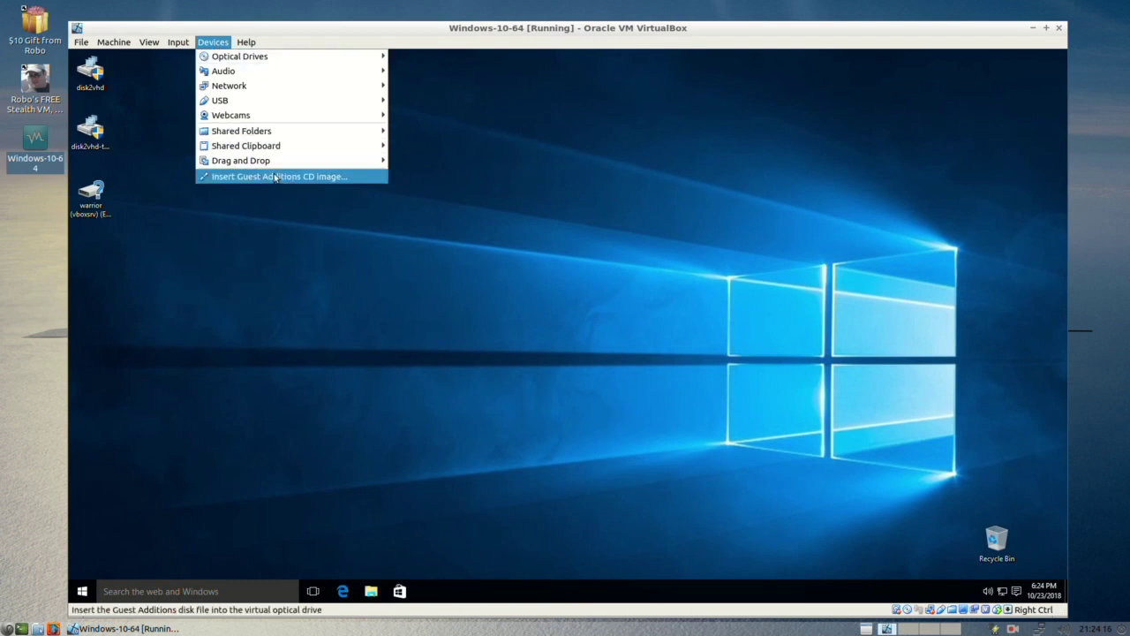
left_click(615, 161)
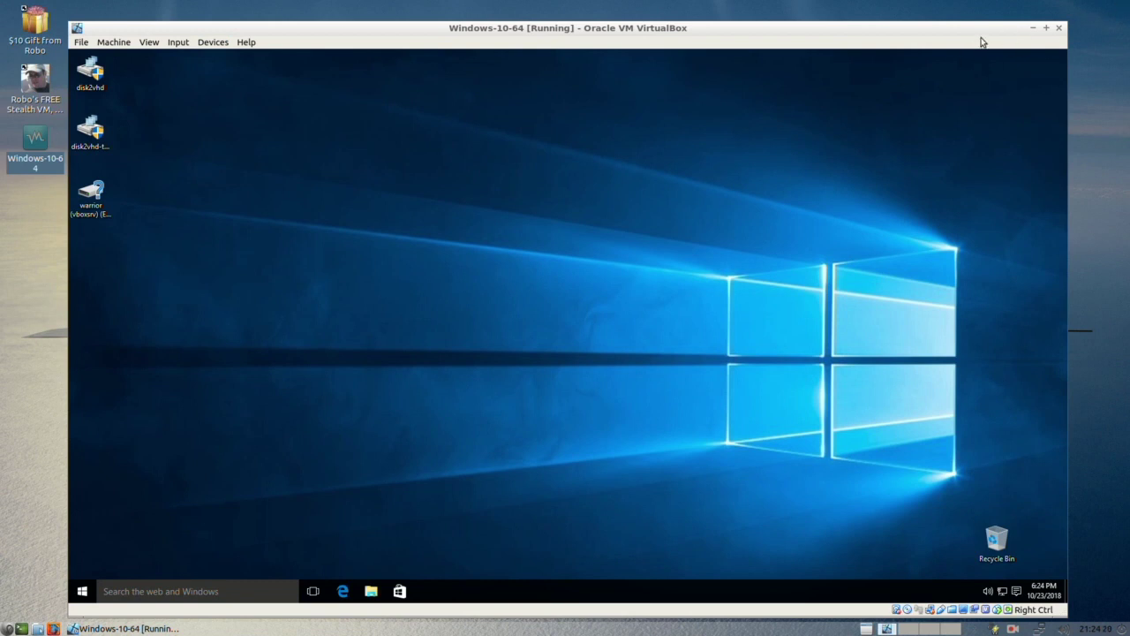
left_click_drag(950, 30, 955, 28)
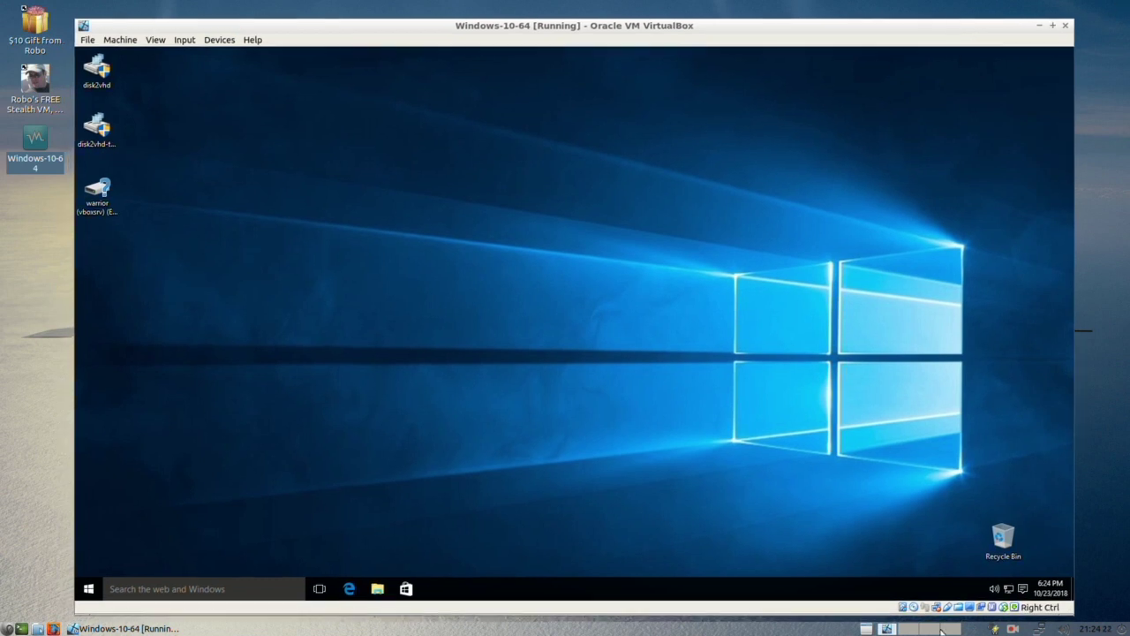
scroll(1082, 403, "down", 1)
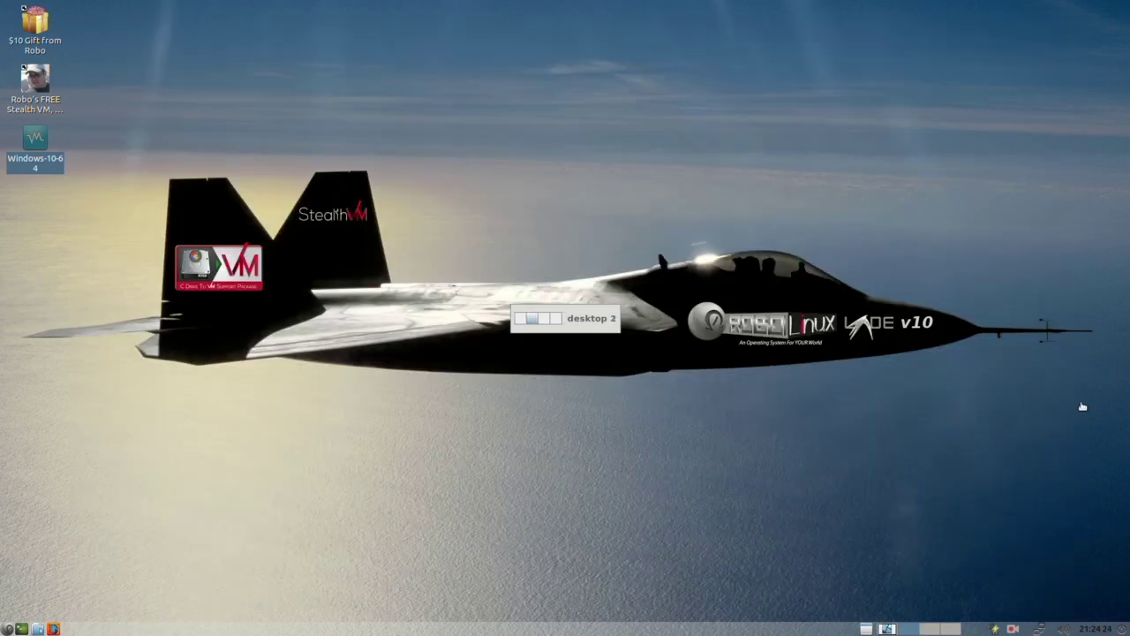
scroll(1083, 404, "up", 1)
scroll(1103, 381, "down", 1)
scroll(1103, 384, "down", 2)
scroll(1108, 317, "down", 1)
scroll(1112, 265, "up", 1)
scroll(1116, 253, "down", 1)
scroll(1115, 256, "up", 1)
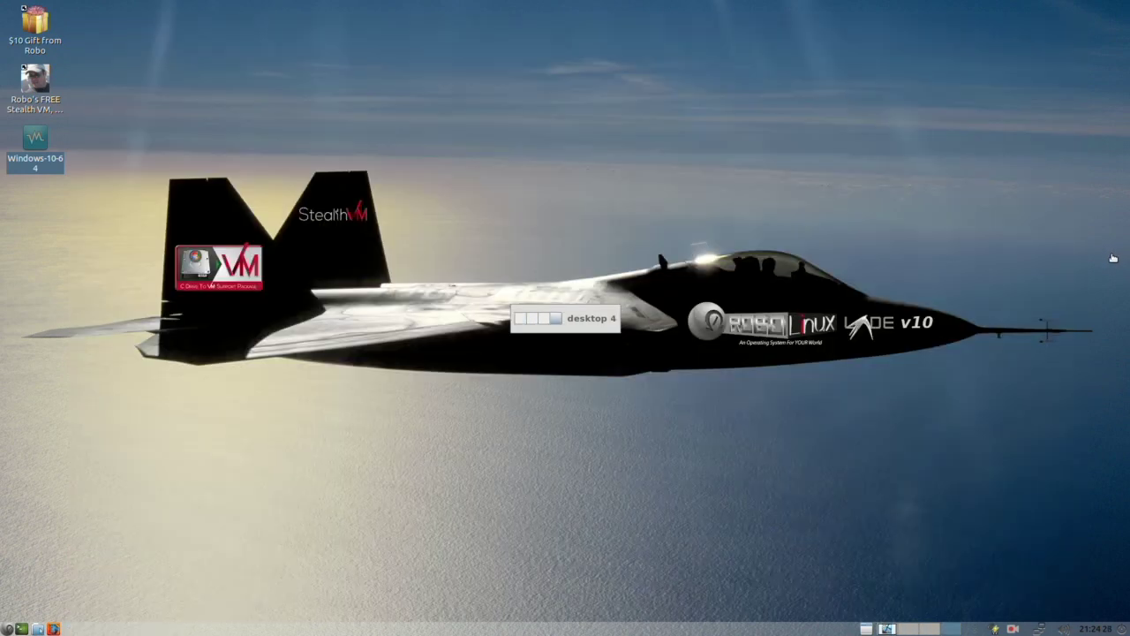
scroll(1114, 258, "down", 3)
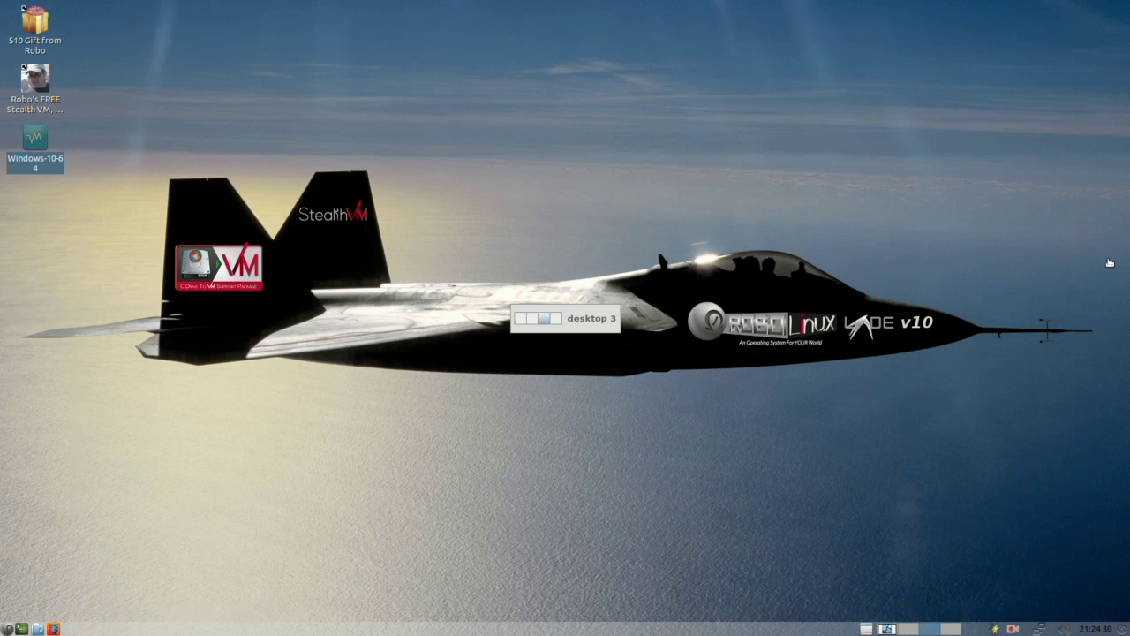
scroll(1109, 264, "up", 1)
scroll(1107, 266, "down", 2)
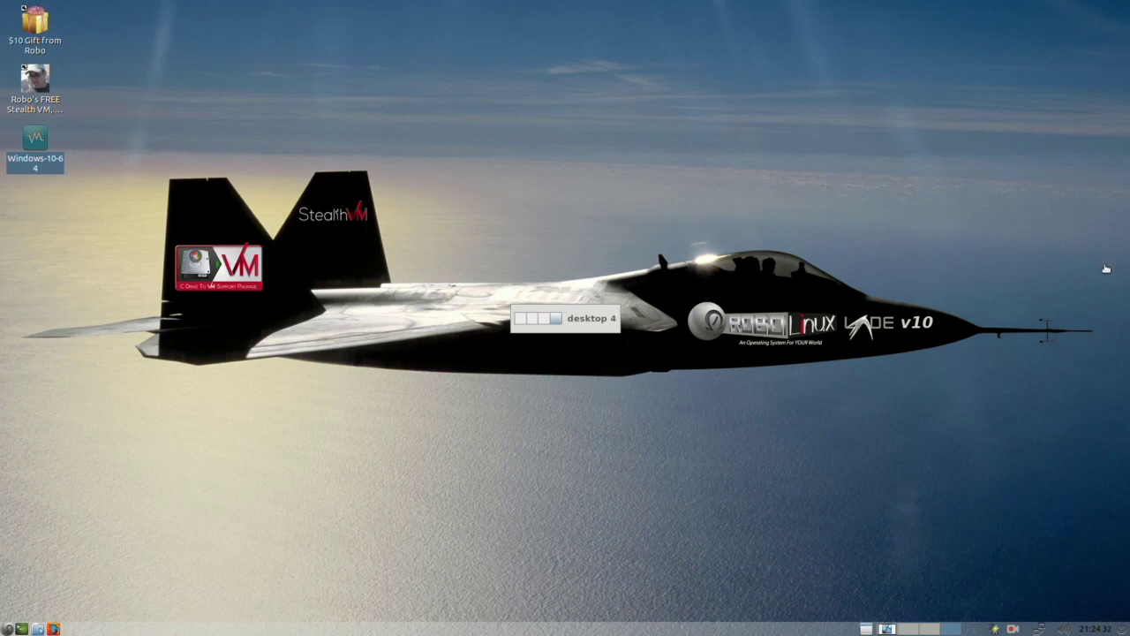
scroll(1105, 263, "down", 1)
scroll(1105, 262, "up", 1)
scroll(1106, 268, "up", 2)
scroll(1106, 269, "up", 1)
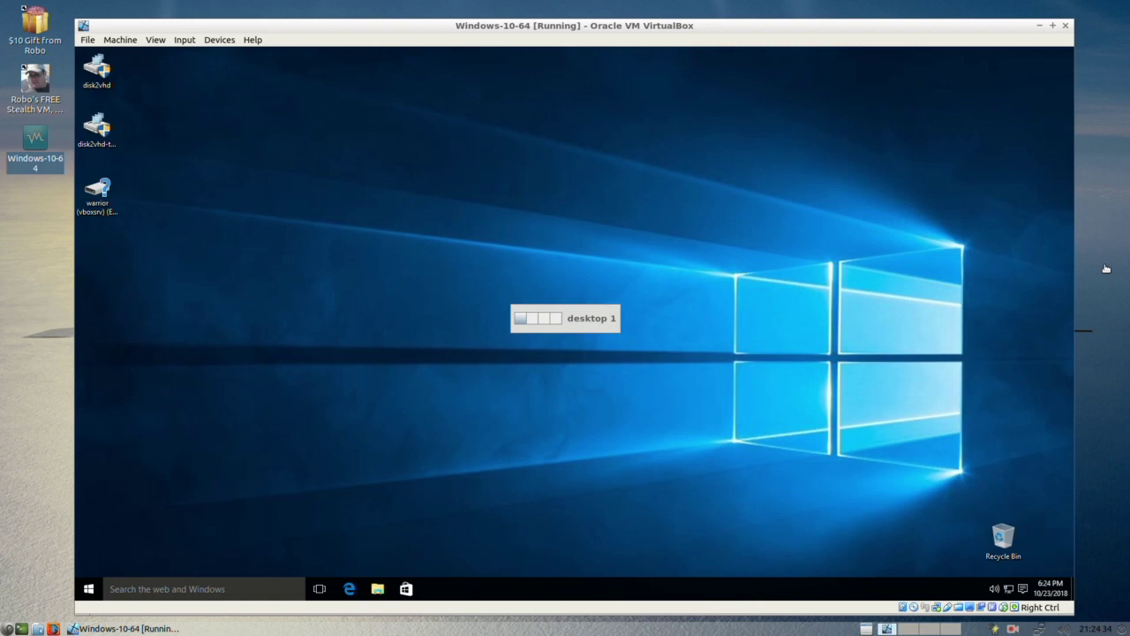
left_click(53, 628)
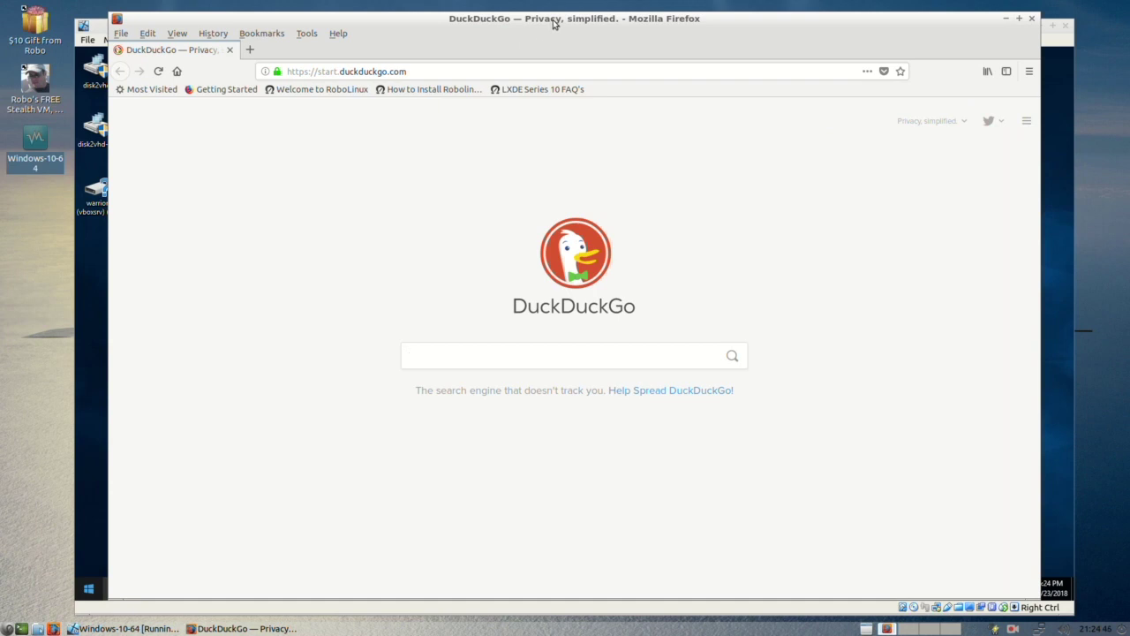
left_click_drag(555, 22, 558, 31)
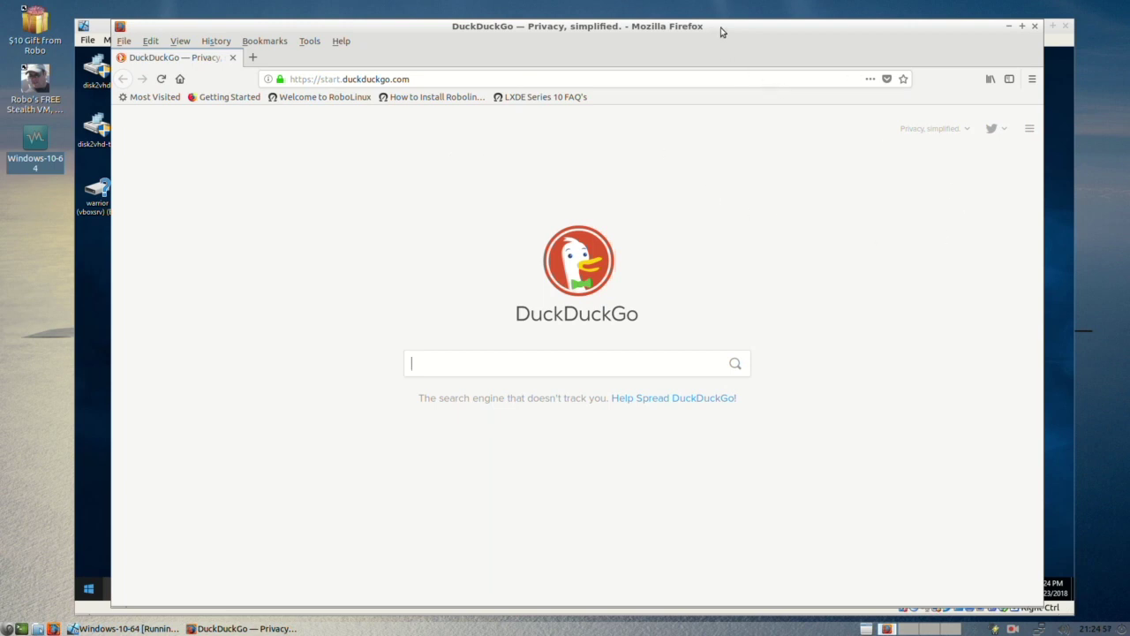
left_click_drag(722, 28, 725, 21)
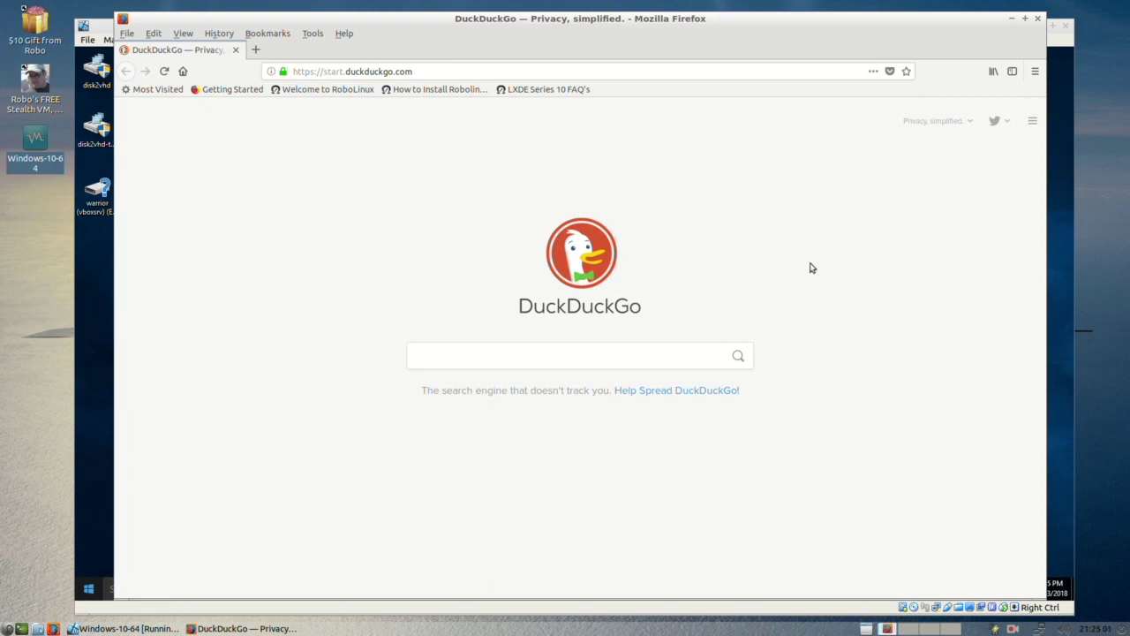
left_click(1039, 19)
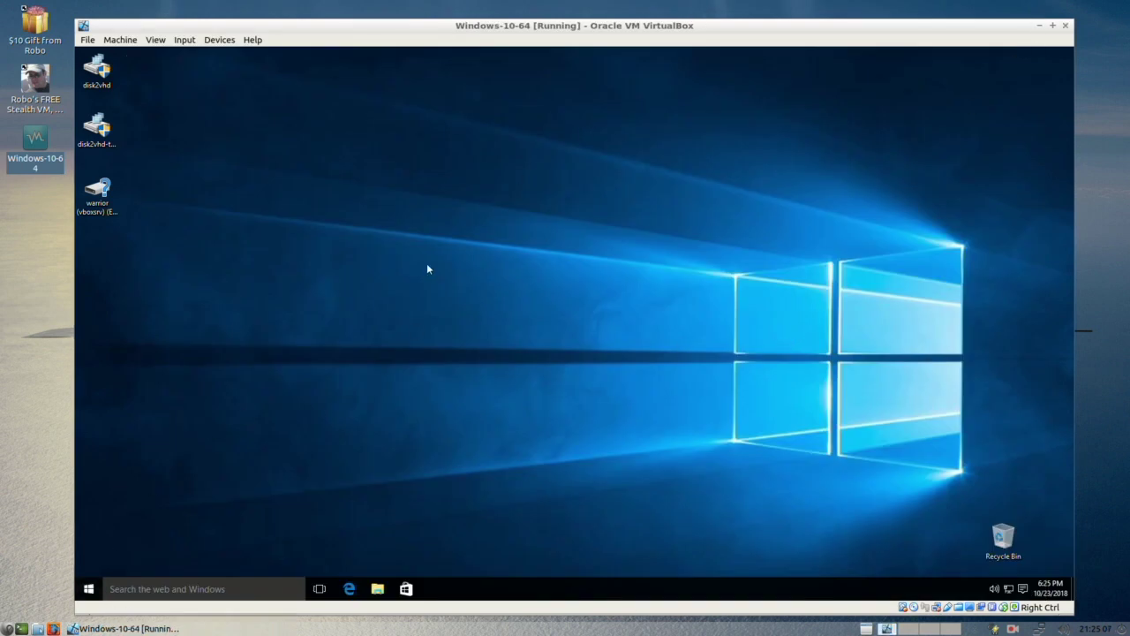
Step: Maximize the VM window, then restore it to its smaller size
left_click_drag(651, 26, 655, 26)
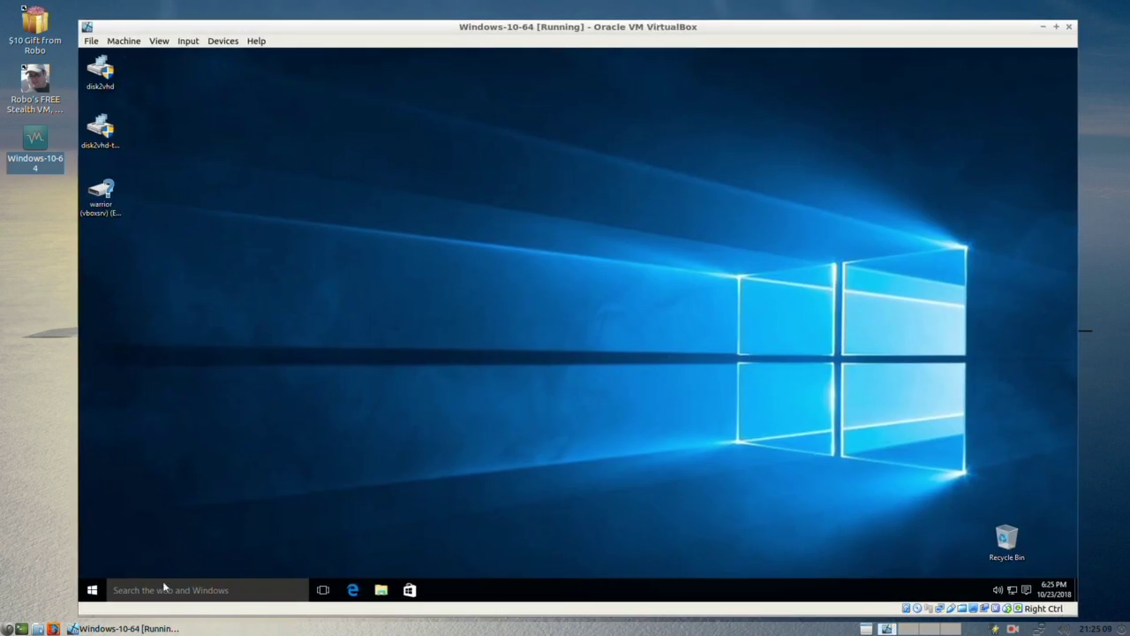
left_click(1056, 26)
left_click(1110, 7)
Step: Close the OneDrive update-required notice and open the guest's Windows 10 Start menu
left_click(155, 46)
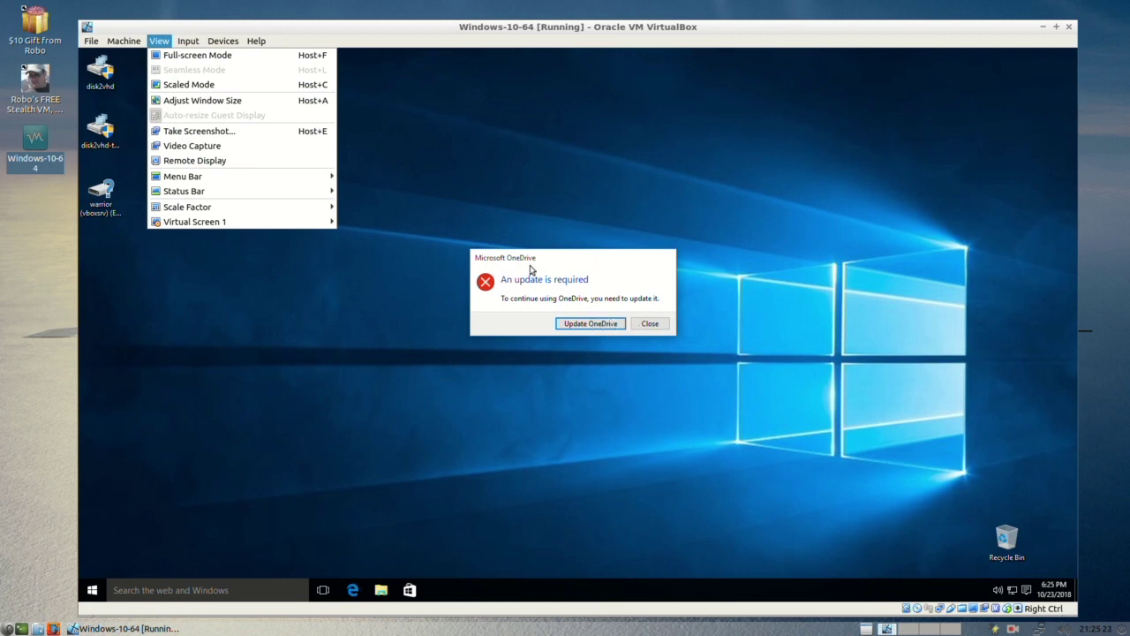
left_click(647, 327)
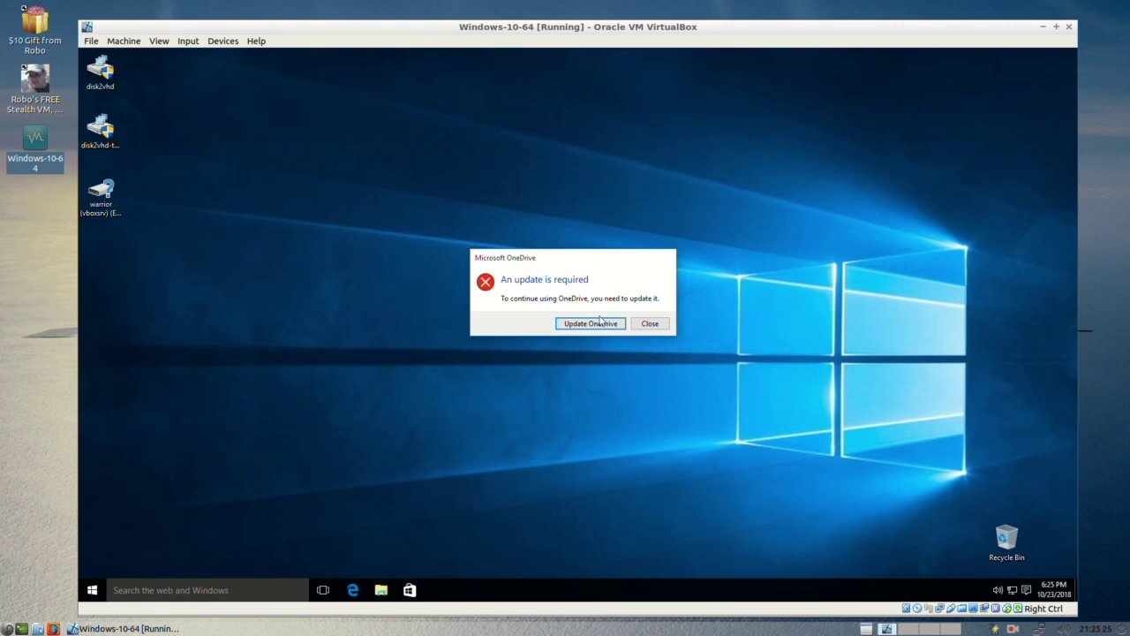
left_click(650, 324)
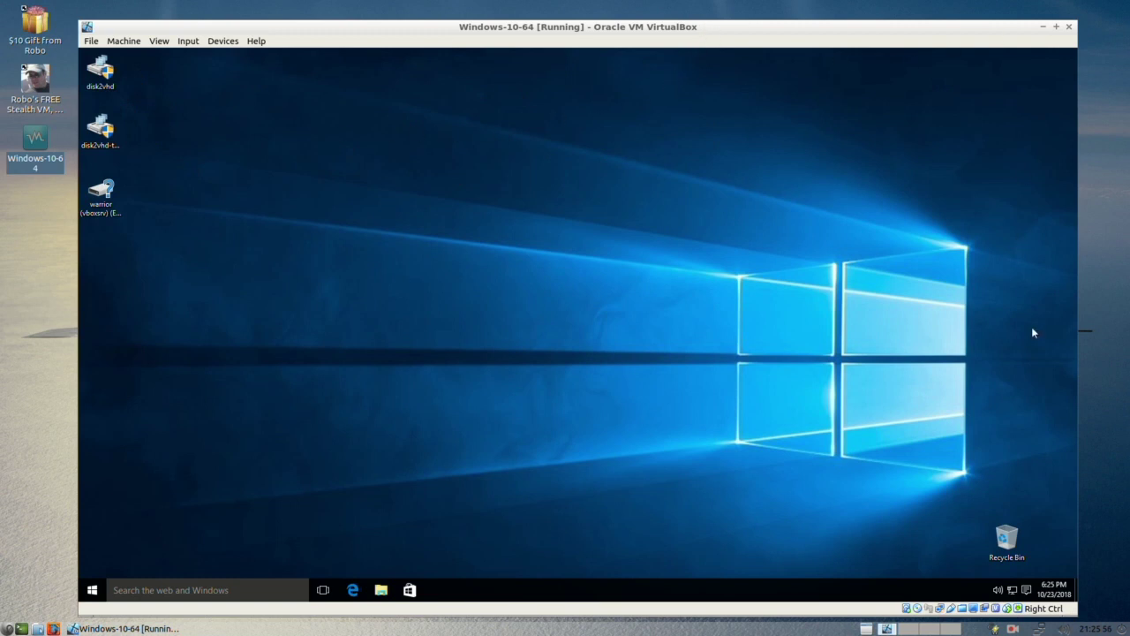
left_click(91, 591)
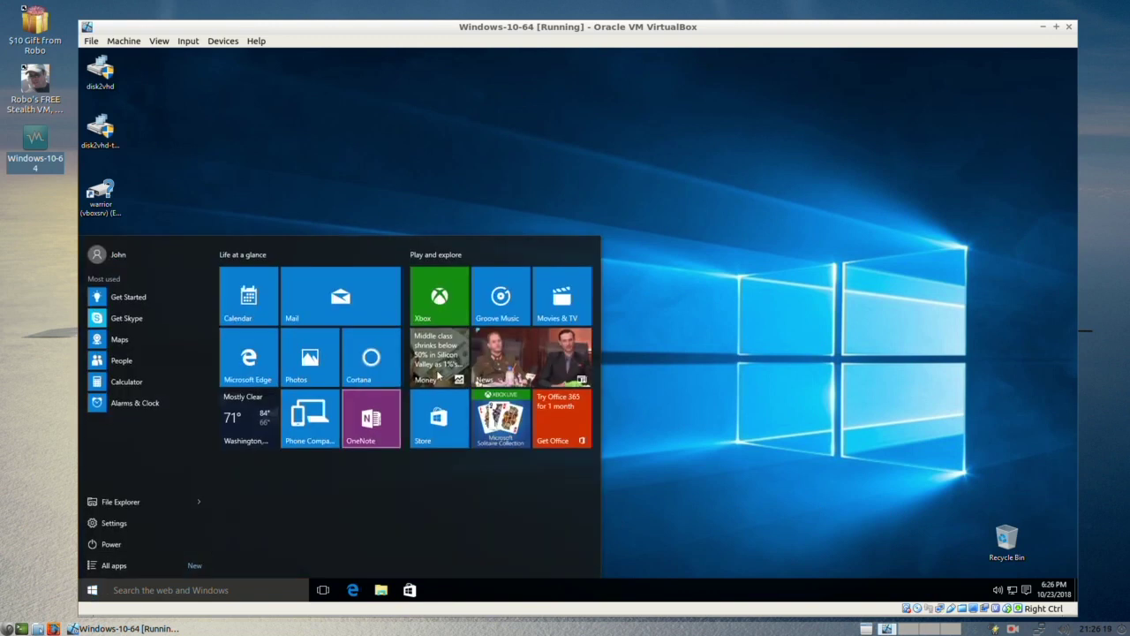
Step: Switch to virtual desktop 2 and launch Software from System Tools, moving its window up
left_click(751, 181)
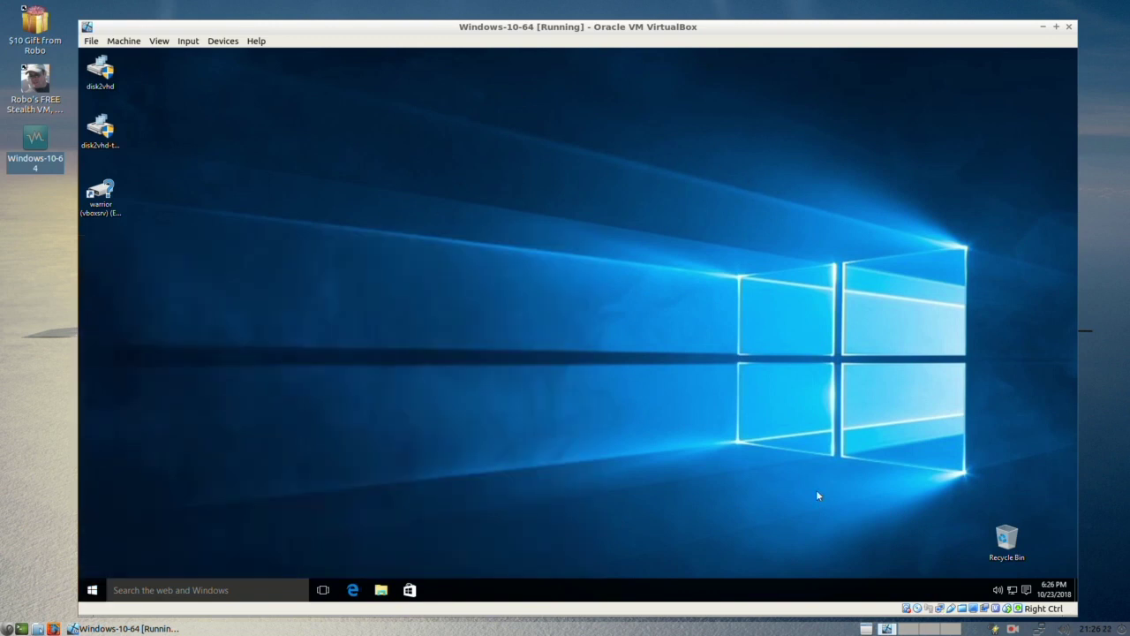
left_click(903, 629)
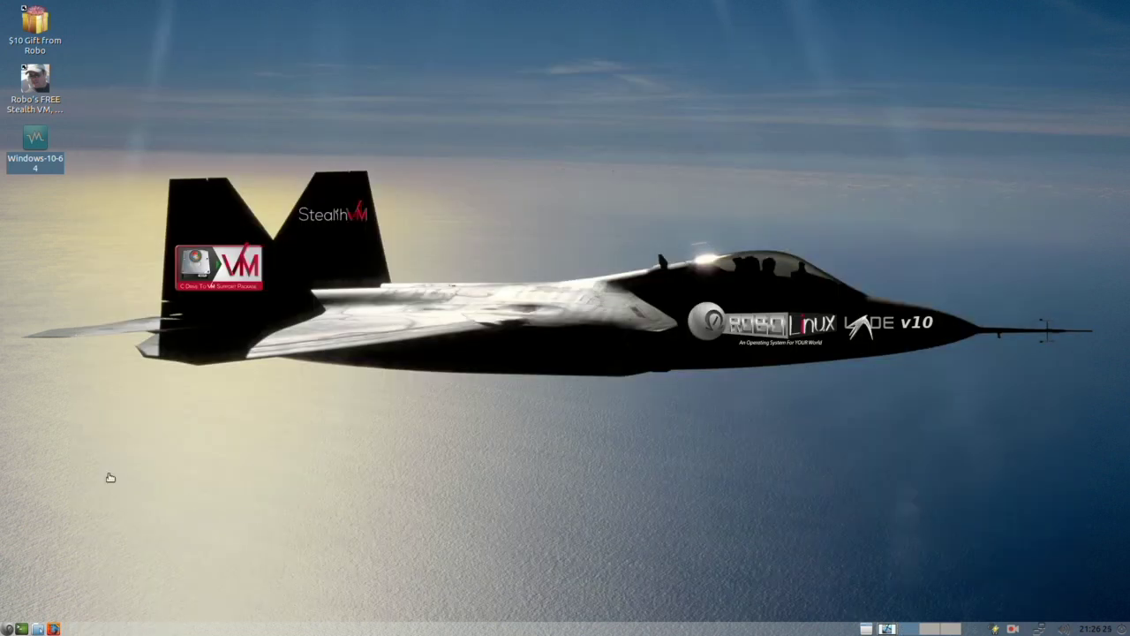
left_click(7, 629)
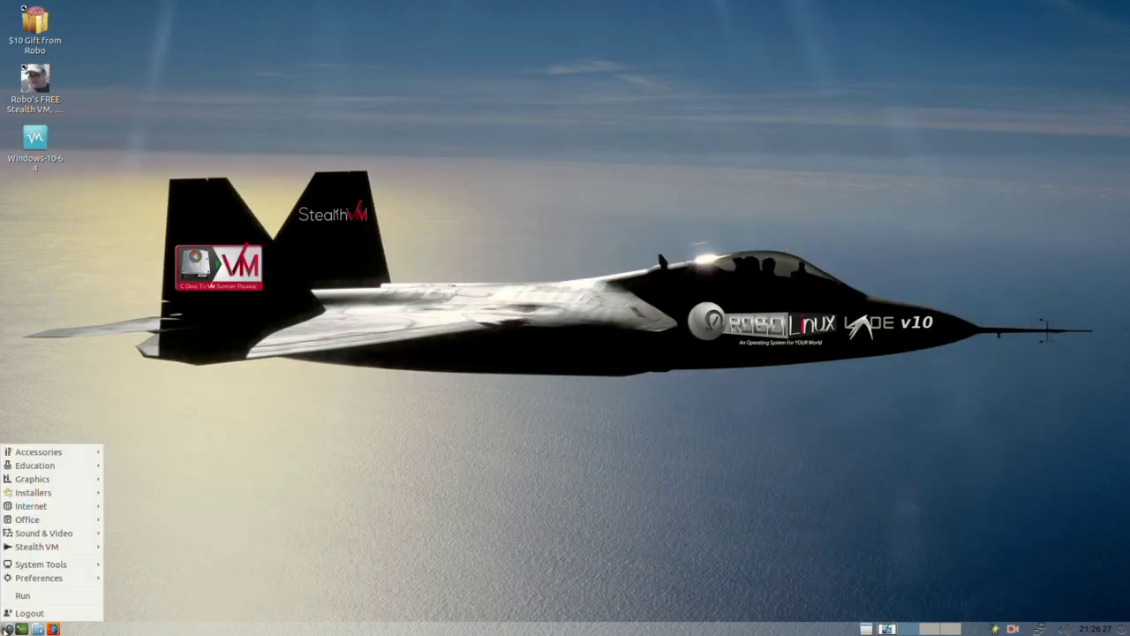
mouse_move(40, 569)
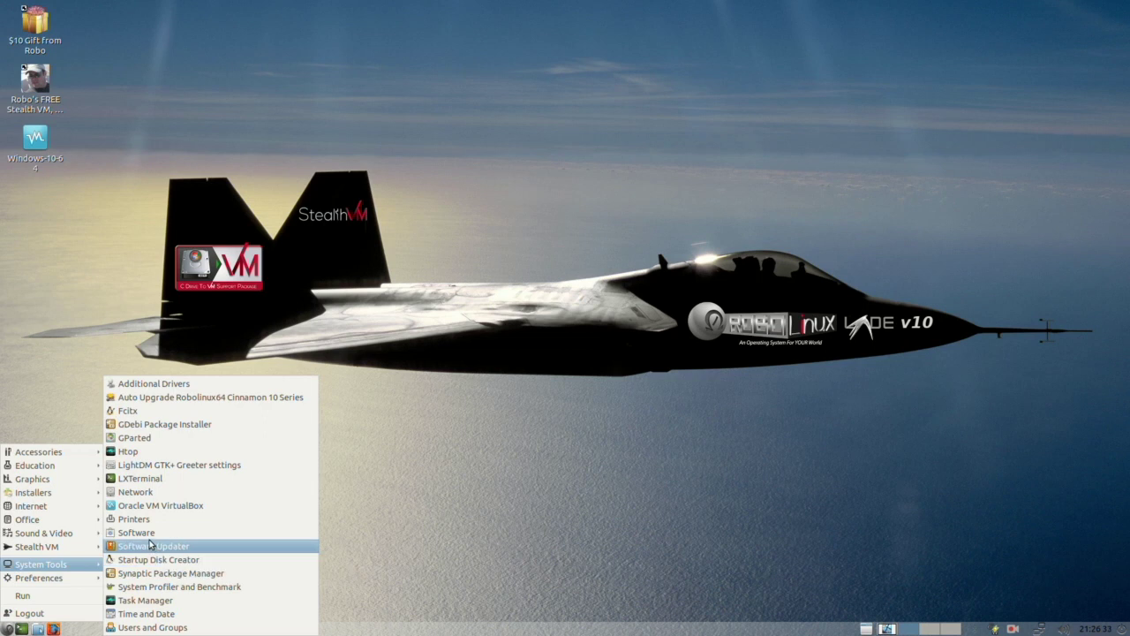
left_click(194, 535)
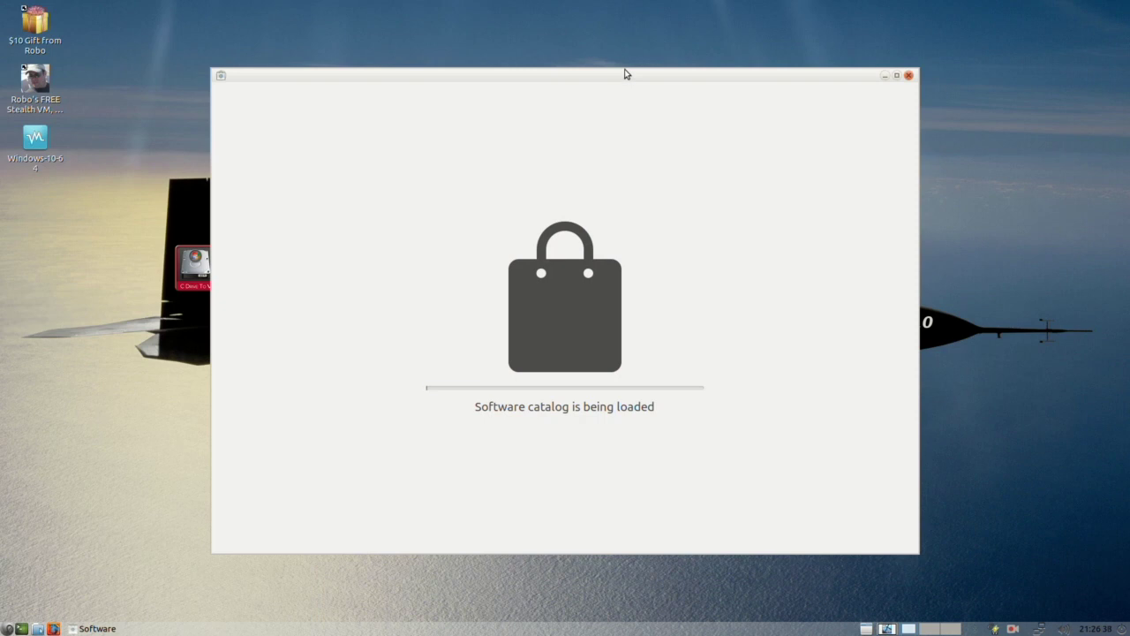
left_click_drag(625, 74, 616, 41)
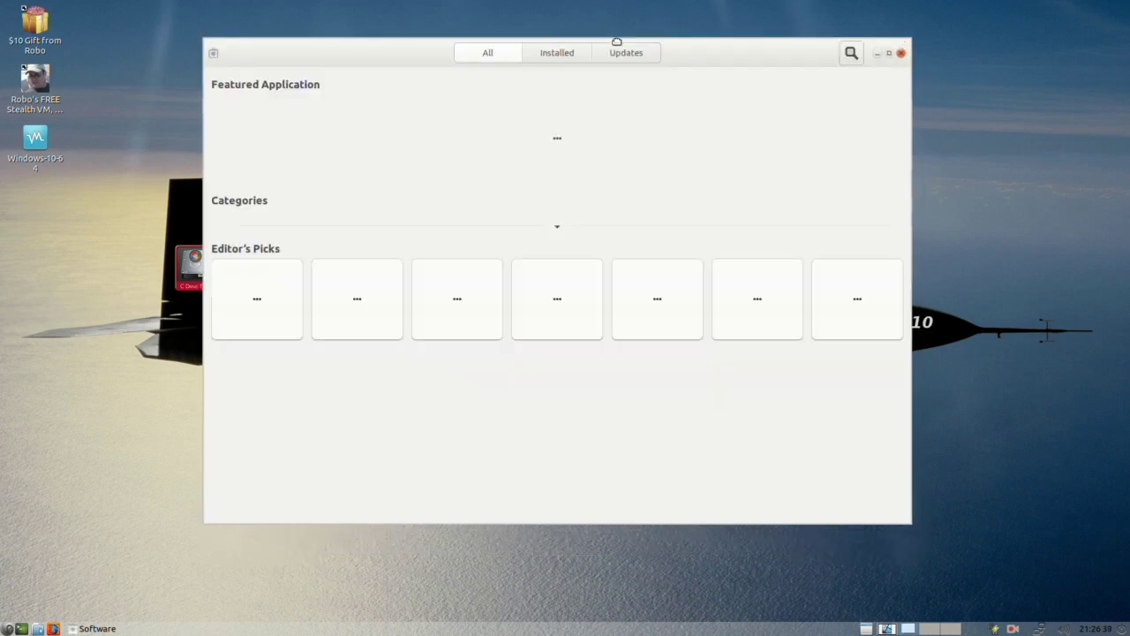
left_click(7, 628)
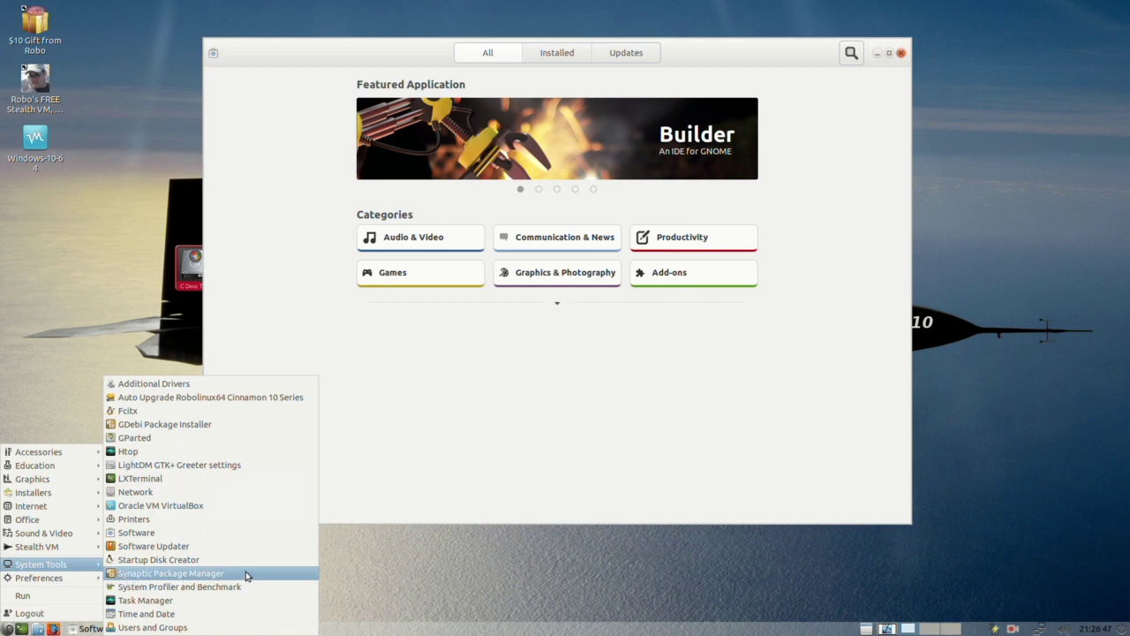
Step: Launch LXTerminal, then start Synaptic Package Manager and authenticate with the administrator password
left_click(146, 482)
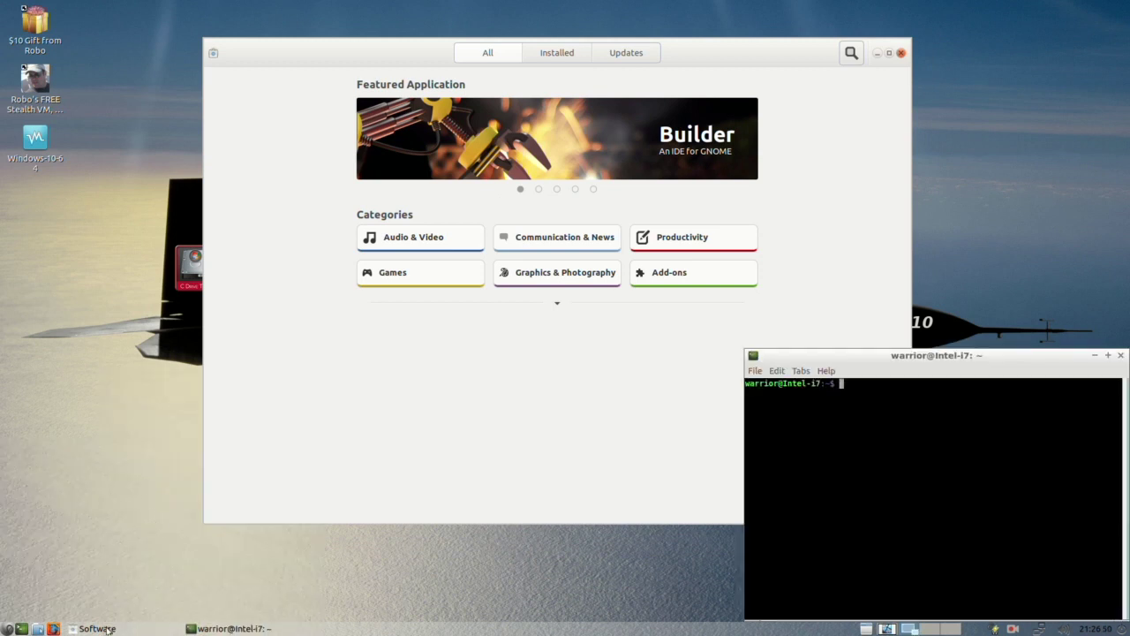
left_click(9, 628)
left_click(138, 576)
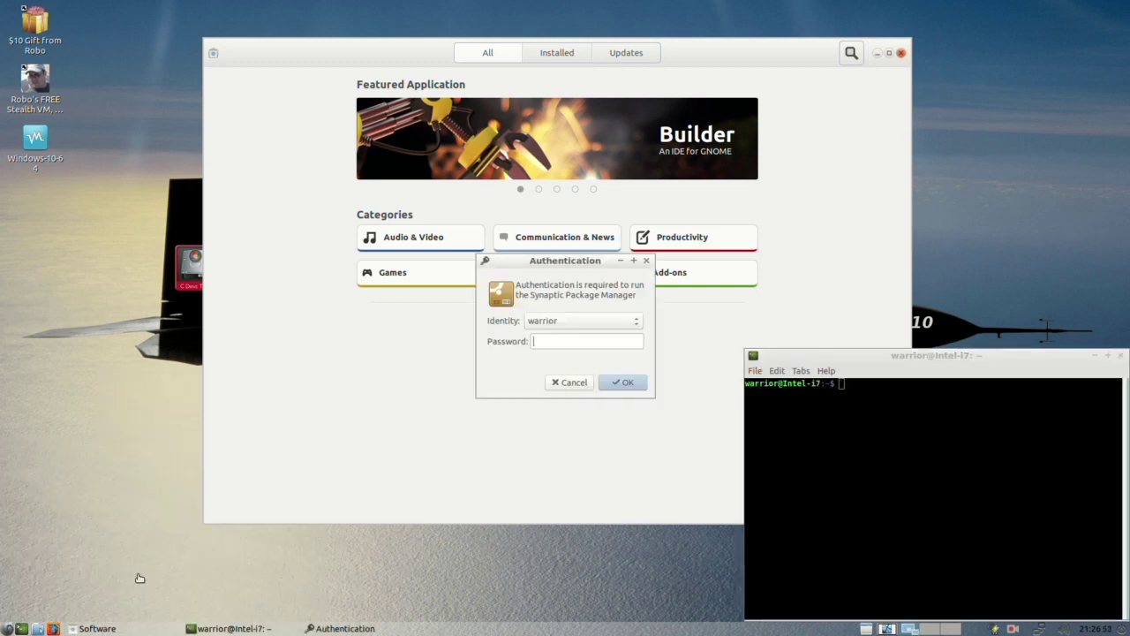
left_click_drag(549, 261, 104, 326)
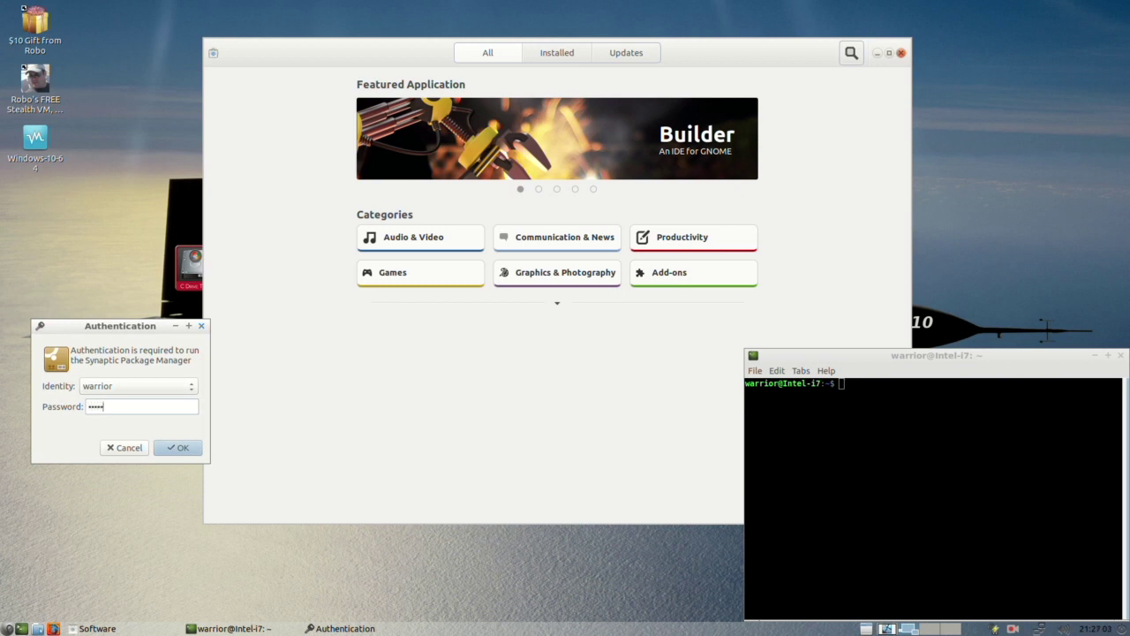
key("Return")
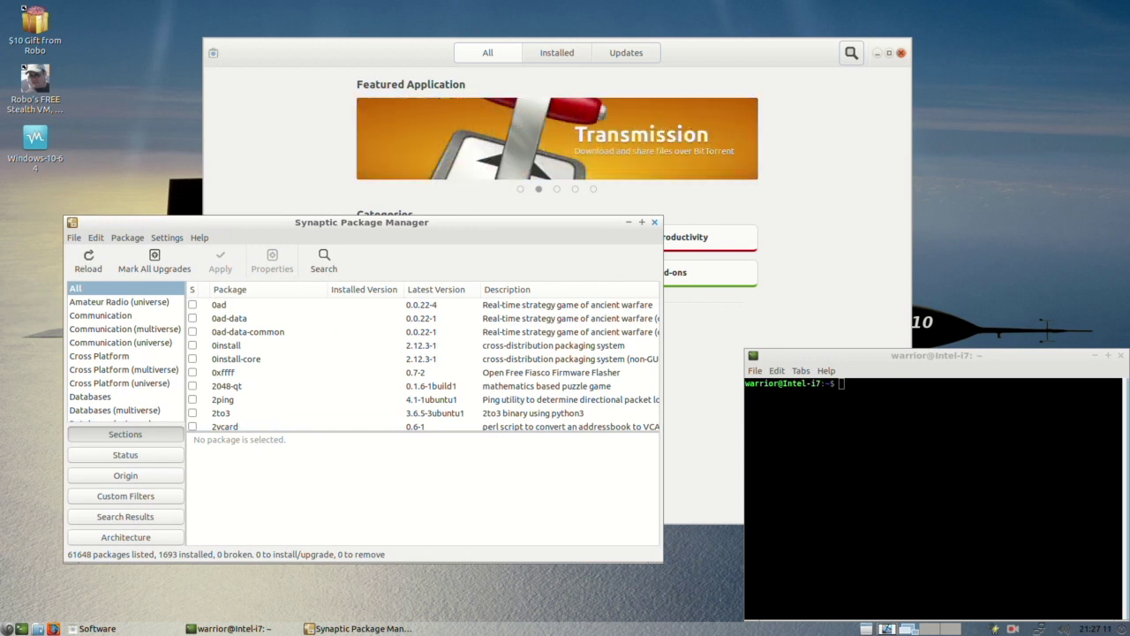
Step: Close Synaptic, bring the Software window forward and open its search field
left_click(656, 223)
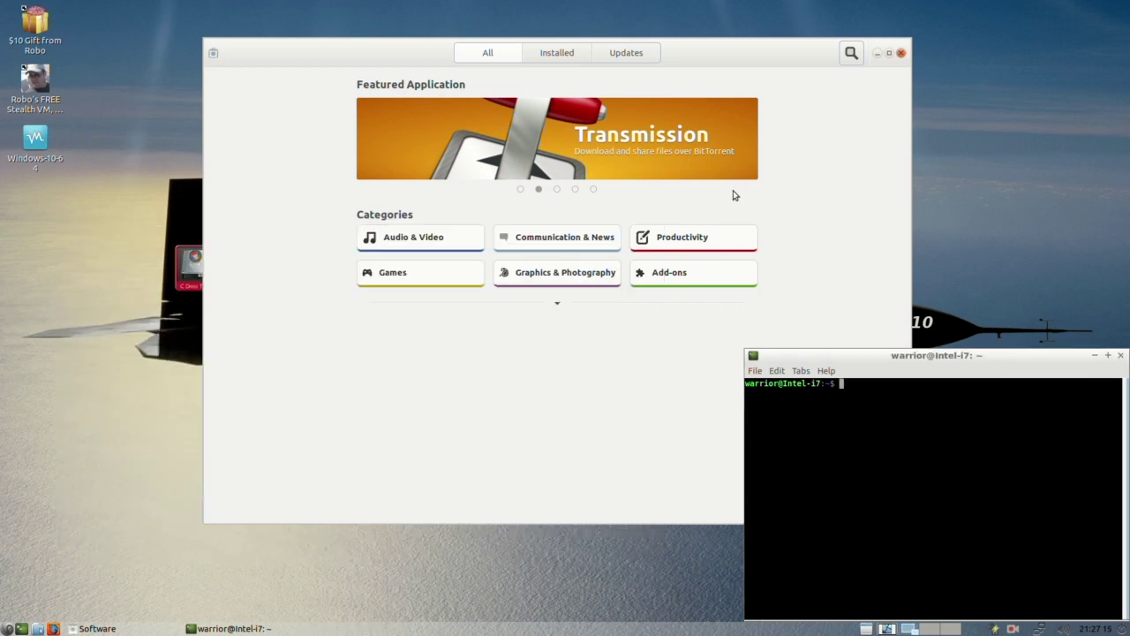
left_click_drag(676, 50, 582, 70)
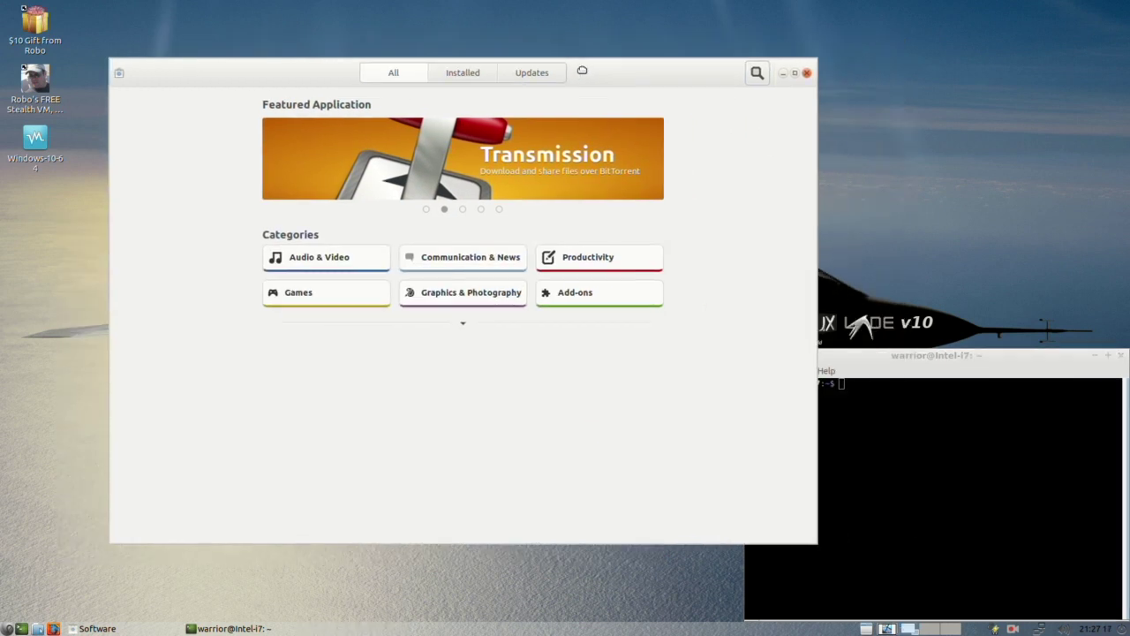
left_click(758, 73)
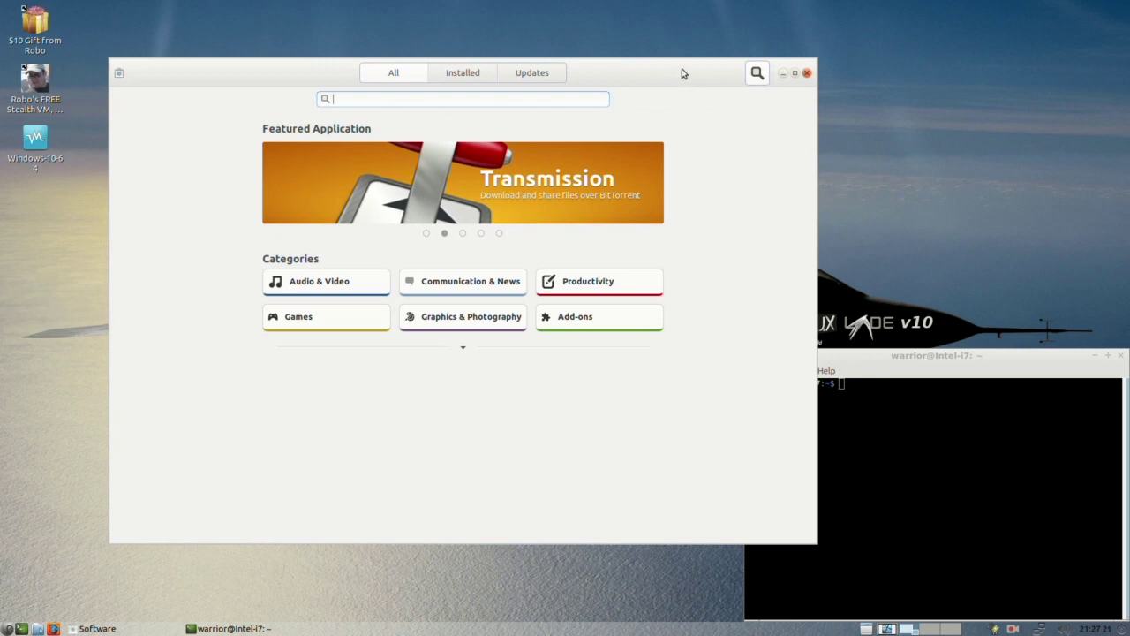
left_click_drag(680, 72, 688, 64)
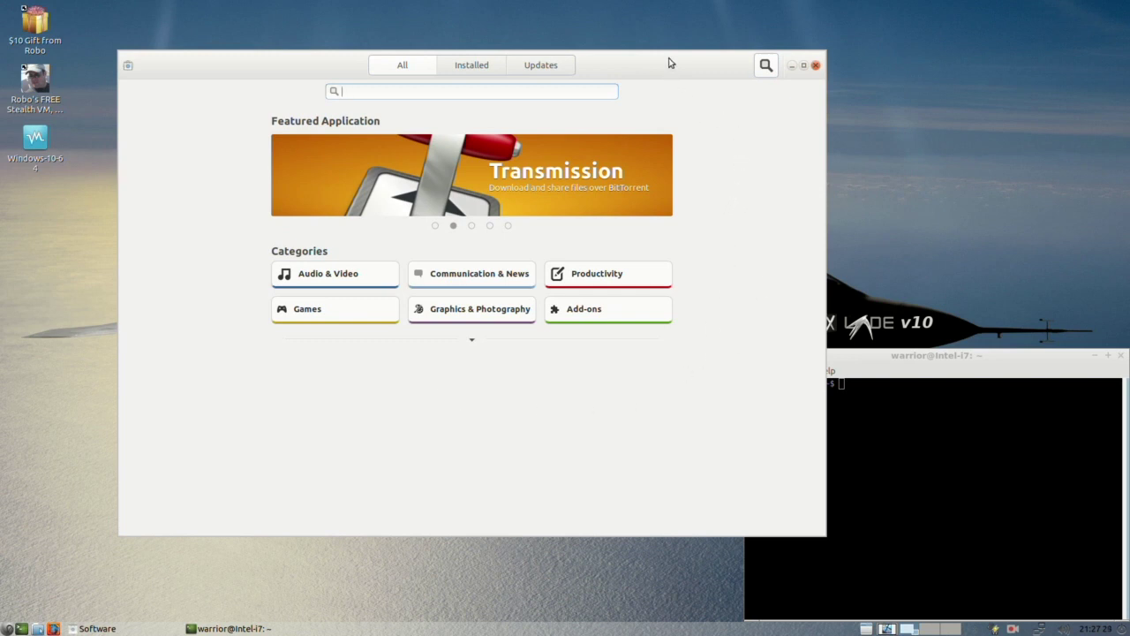
left_click_drag(669, 60, 699, 45)
Step: Close the Software and terminal windows and show the Preferences submenu
left_click(842, 53)
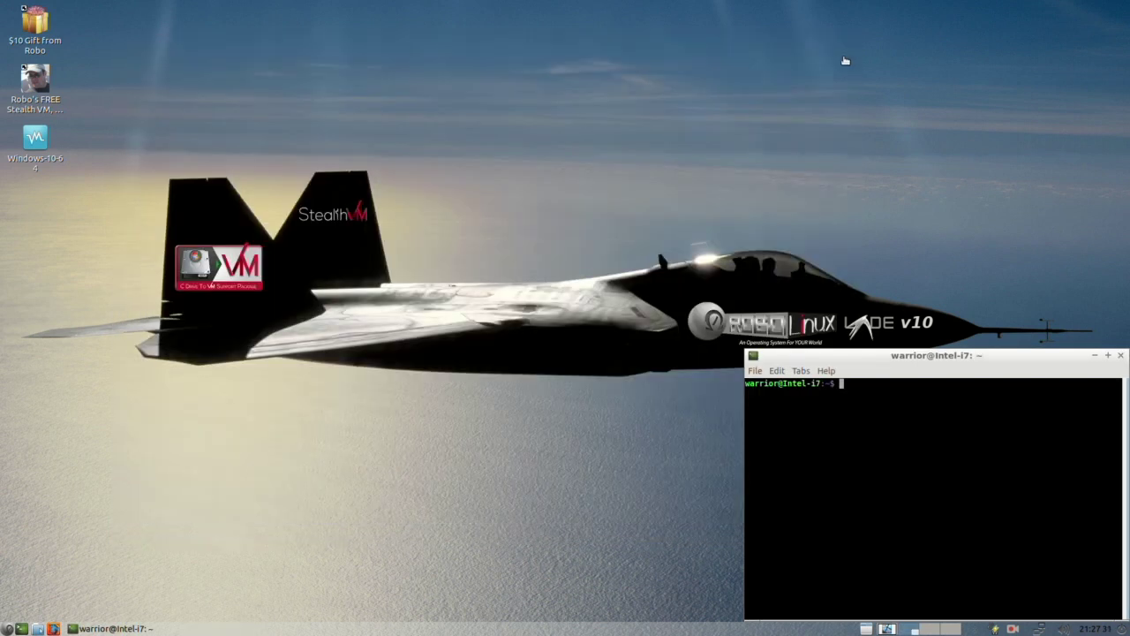
left_click(1123, 355)
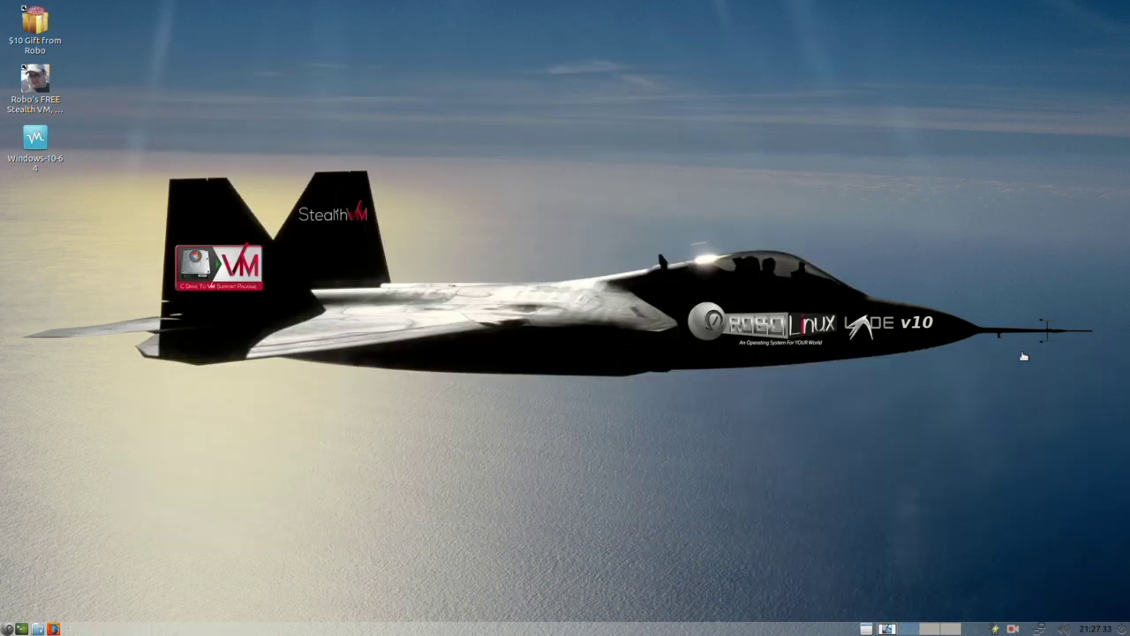
left_click(7, 629)
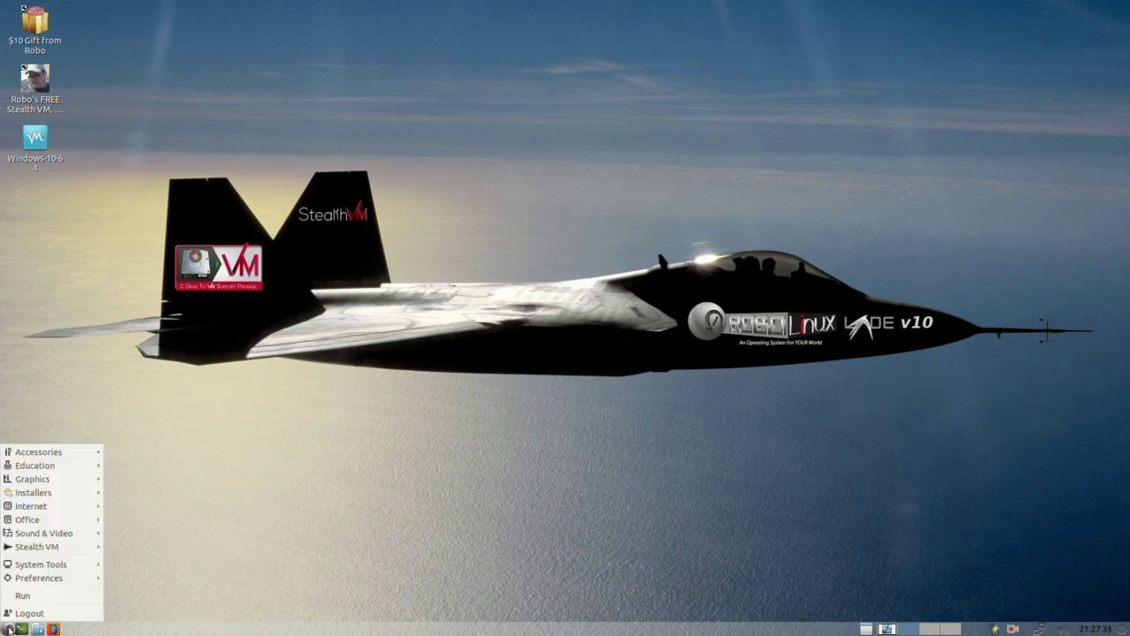
mouse_move(55, 577)
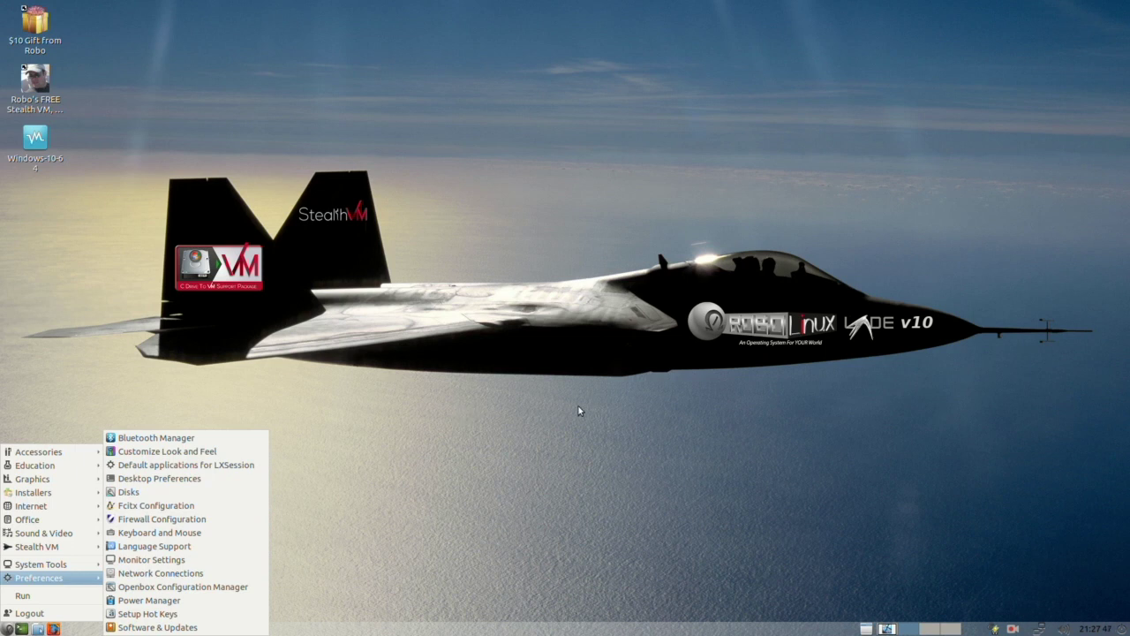
Step: Open LXSession's default applications settings, review them, and close the window
left_click(237, 473)
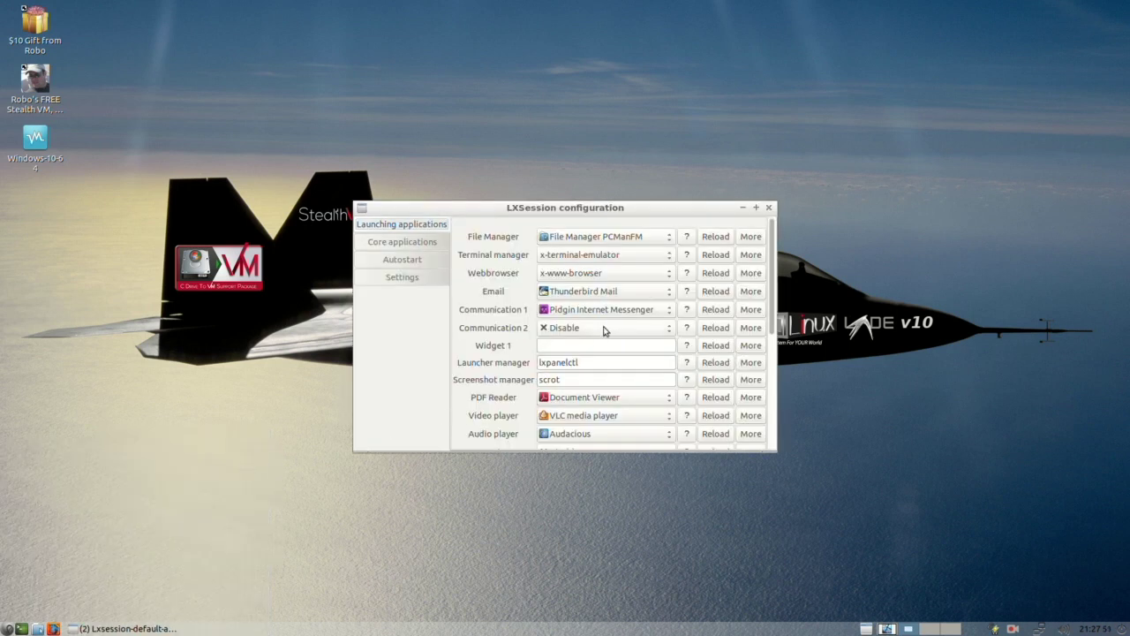
left_click_drag(613, 212, 524, 182)
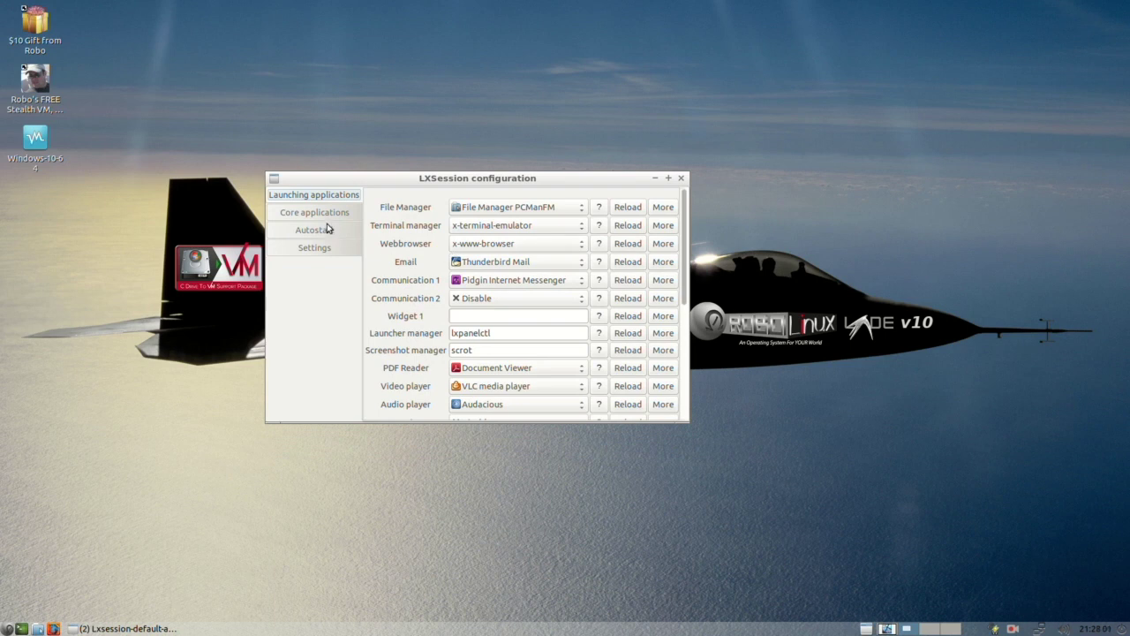
left_click_drag(622, 178, 621, 191)
left_click(681, 191)
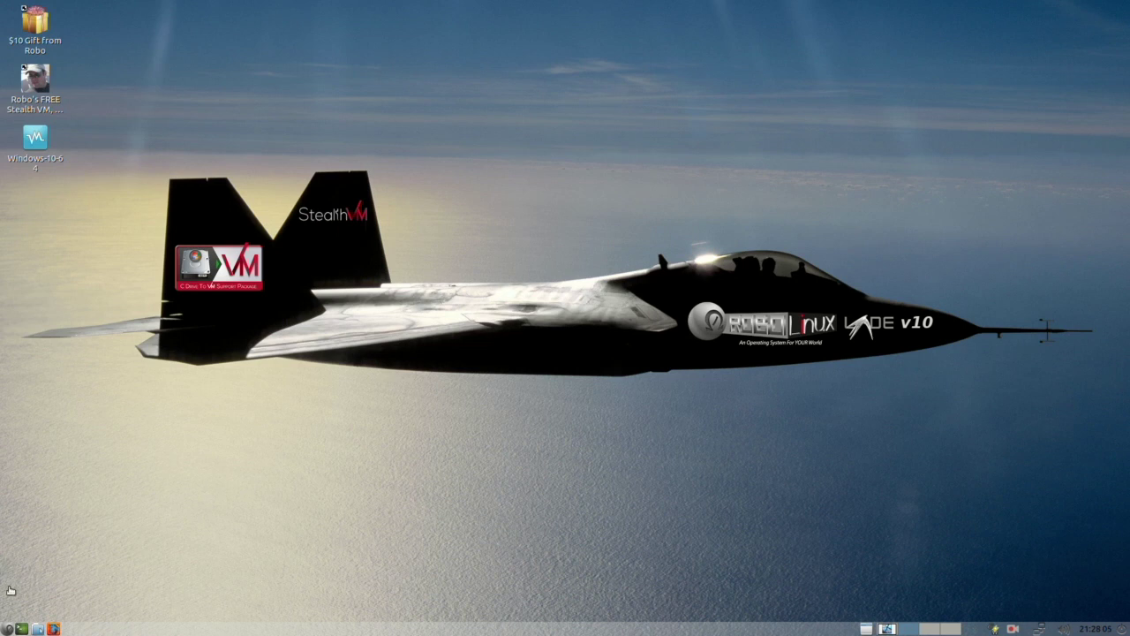
left_click(8, 629)
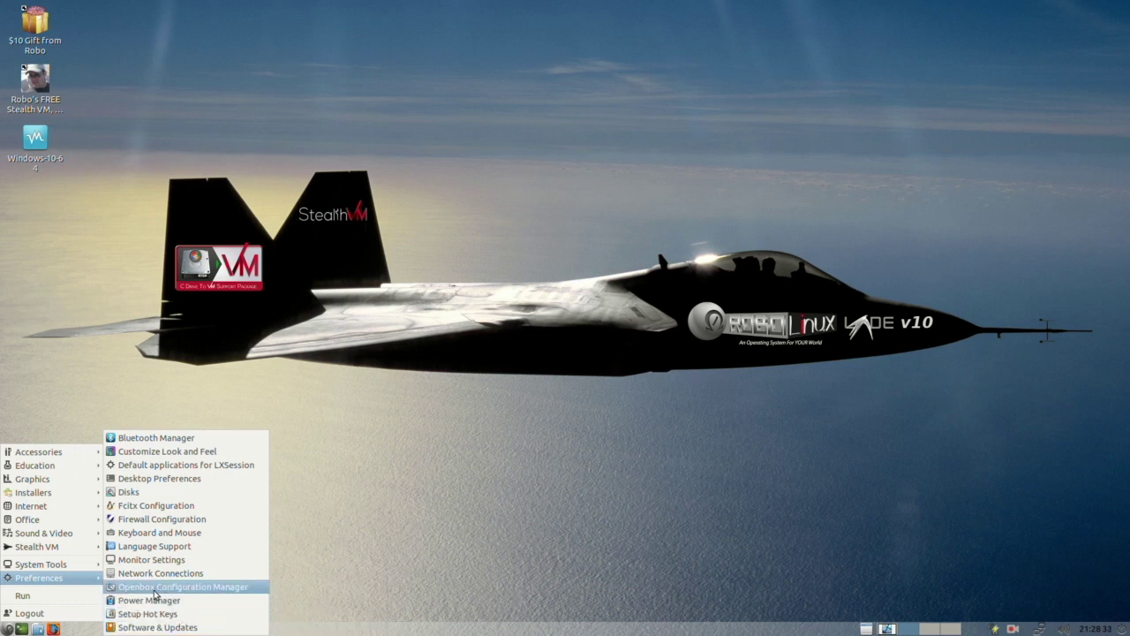
Step: Review Additional Drivers for the GeForce GT 730, keeping the Nouveau driver, then close it
mouse_move(103, 563)
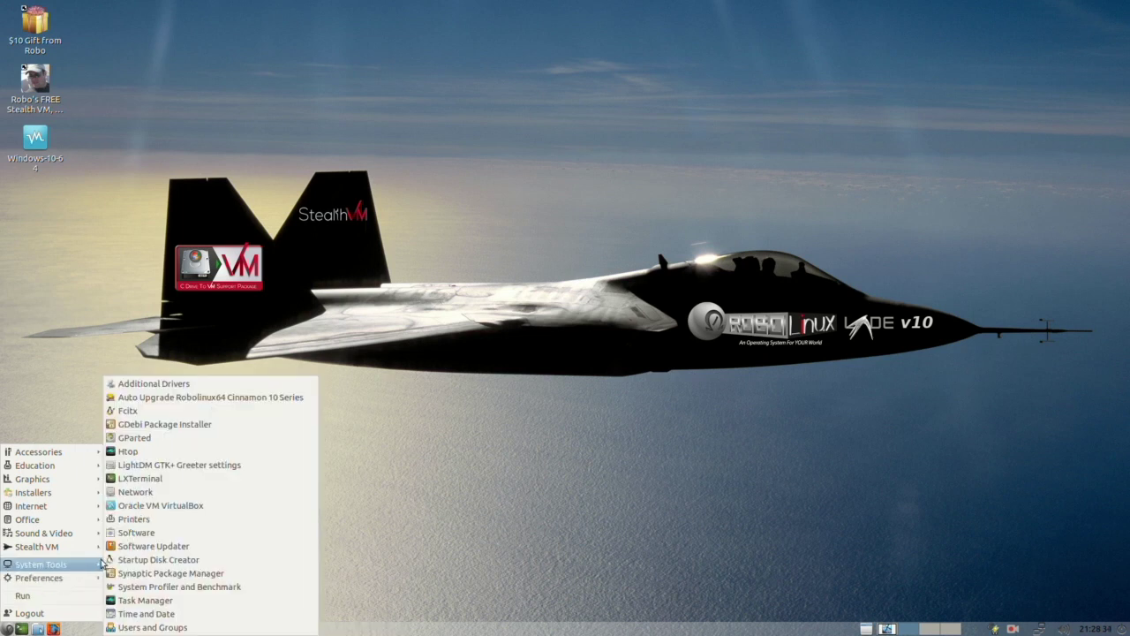
left_click(202, 385)
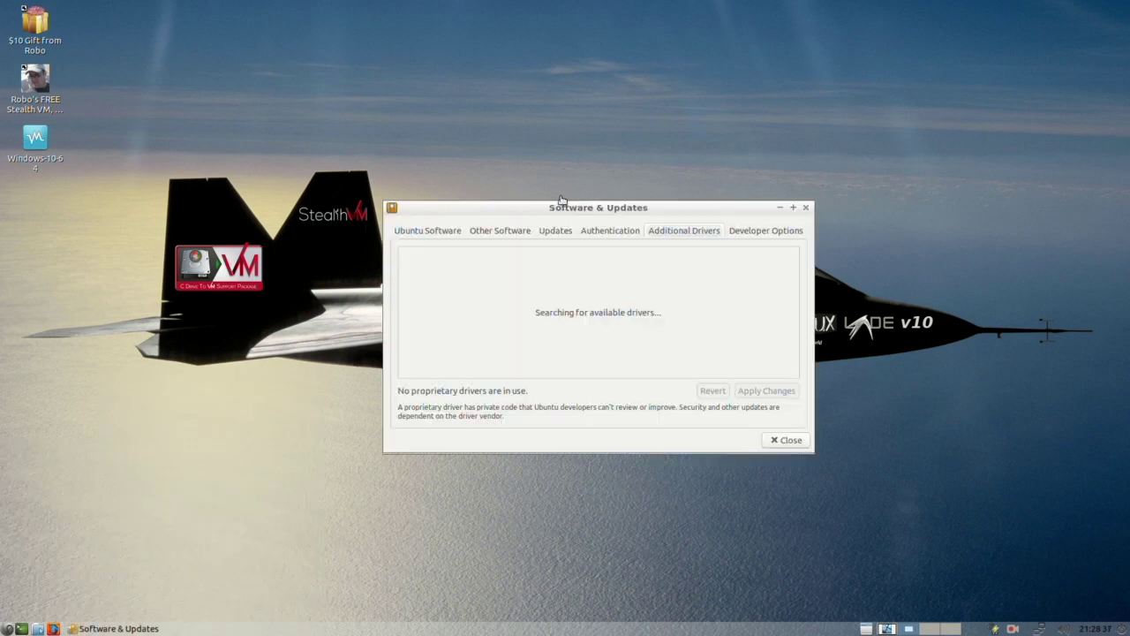
left_click_drag(577, 210, 507, 175)
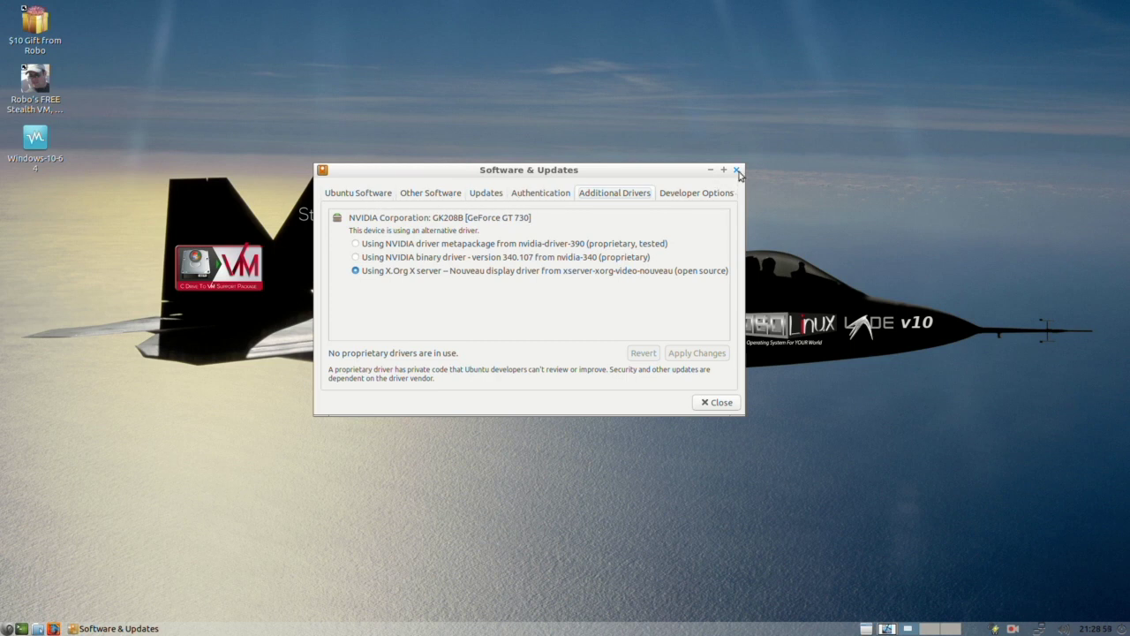
left_click_drag(659, 174, 650, 188)
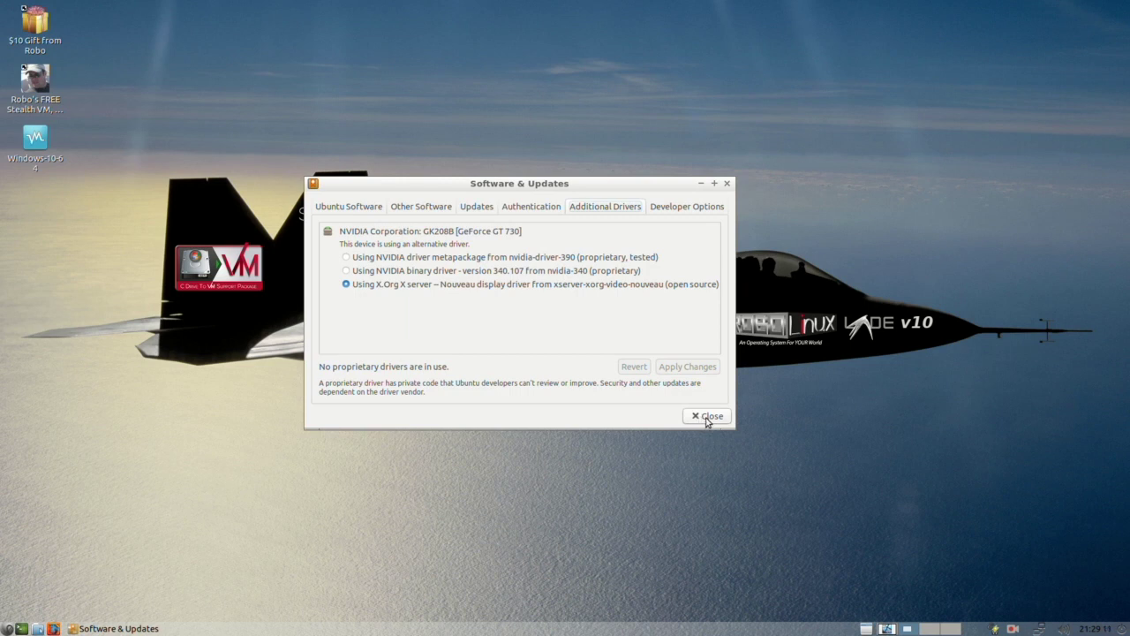
left_click(706, 417)
Step: Browse the Preferences, Graphics, Internet and Office menu categories, then dismiss the menu
left_click(8, 629)
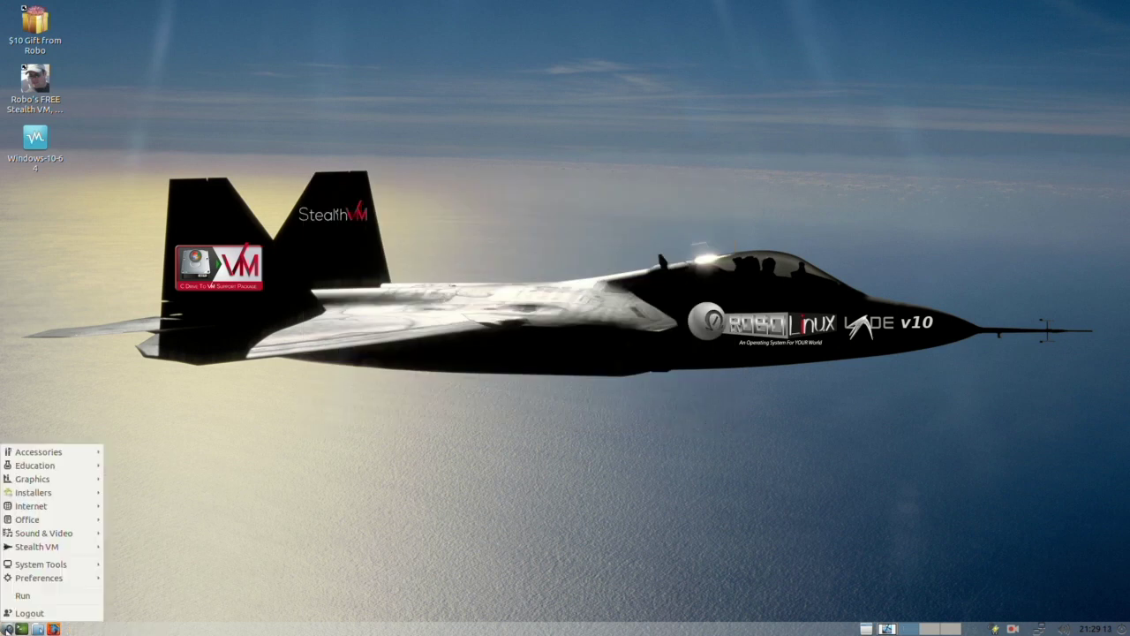
mouse_move(44, 580)
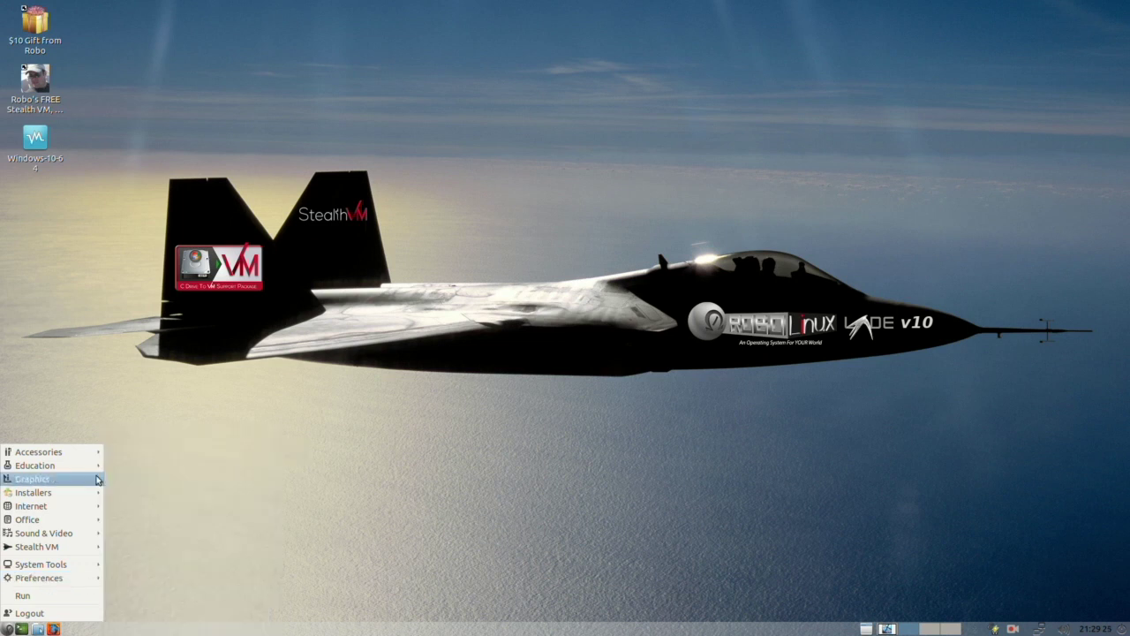
mouse_move(87, 482)
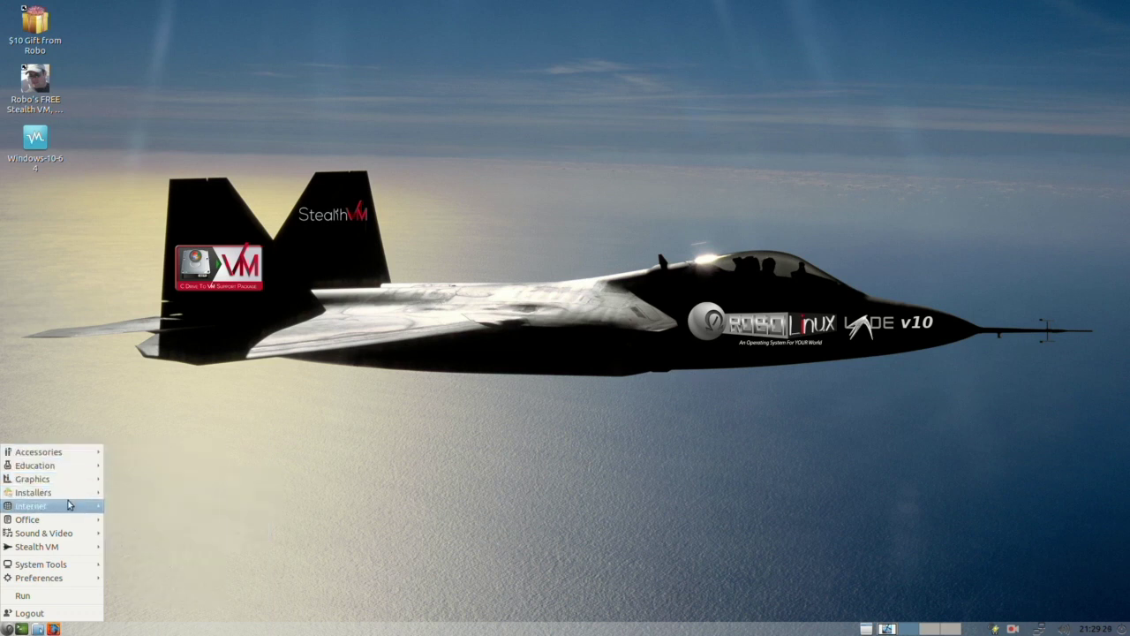
mouse_move(67, 522)
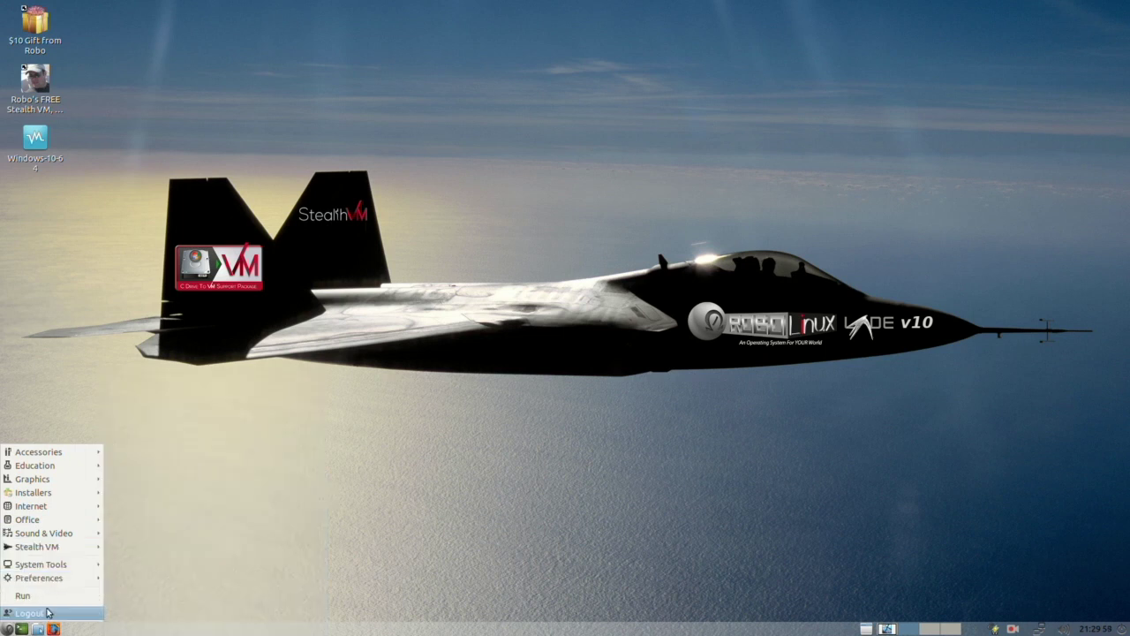
left_click(245, 550)
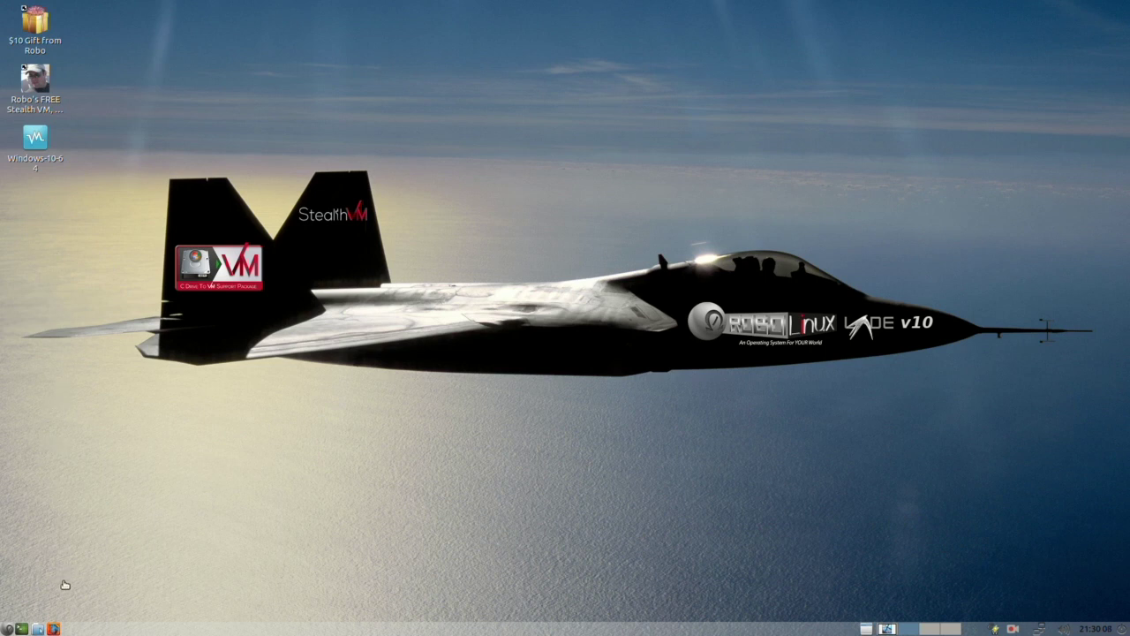
left_click(38, 629)
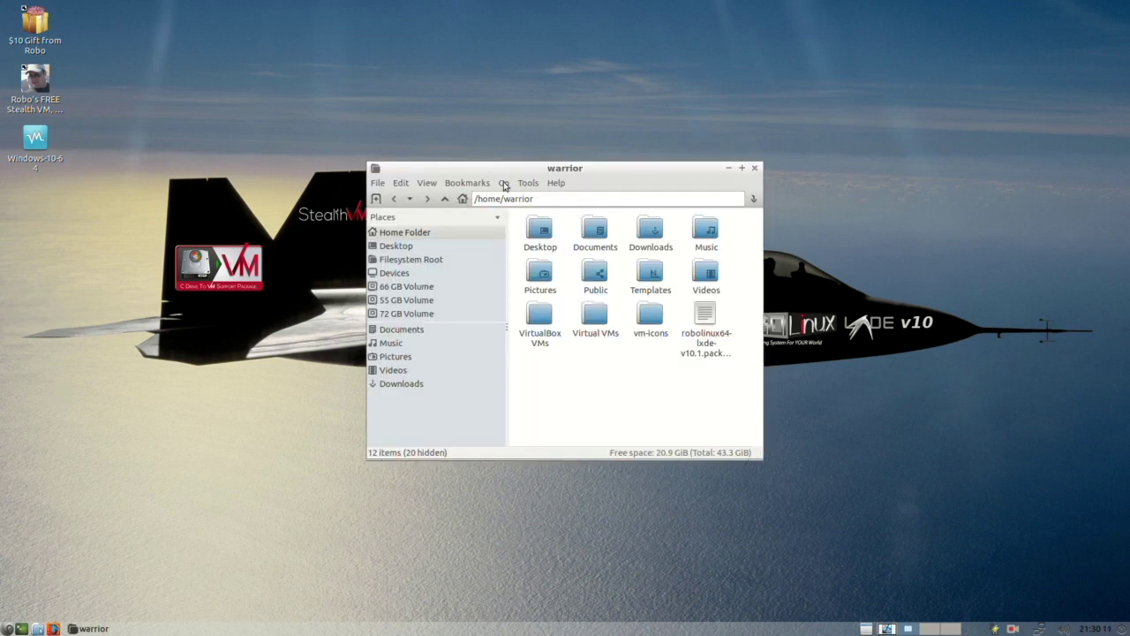
left_click(505, 183)
left_click(525, 345)
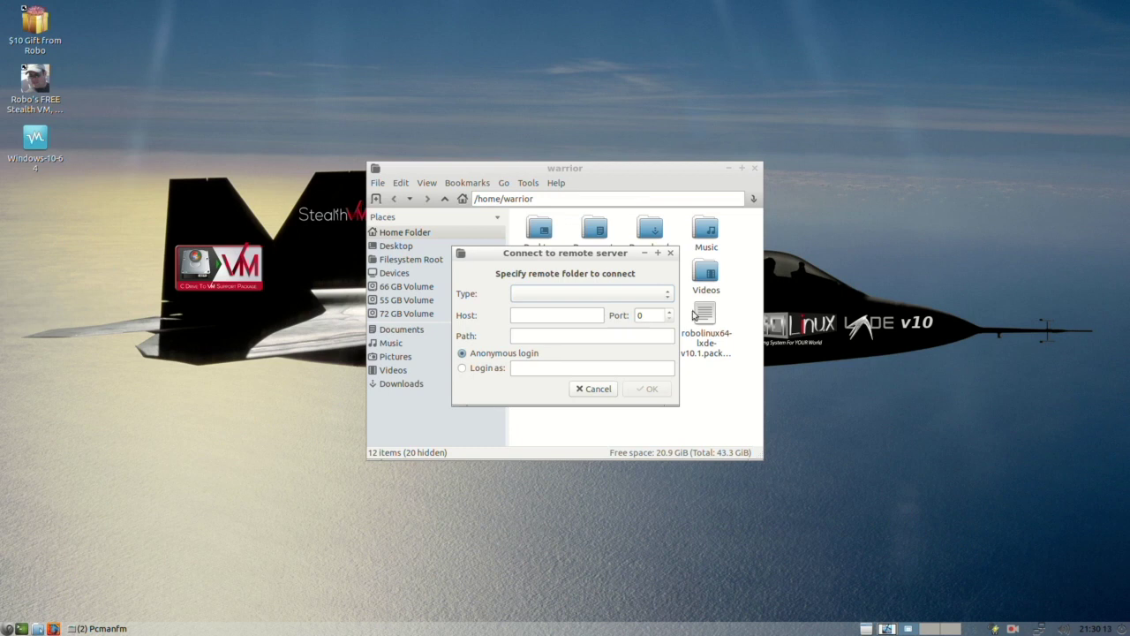
left_click_drag(586, 254, 905, 172)
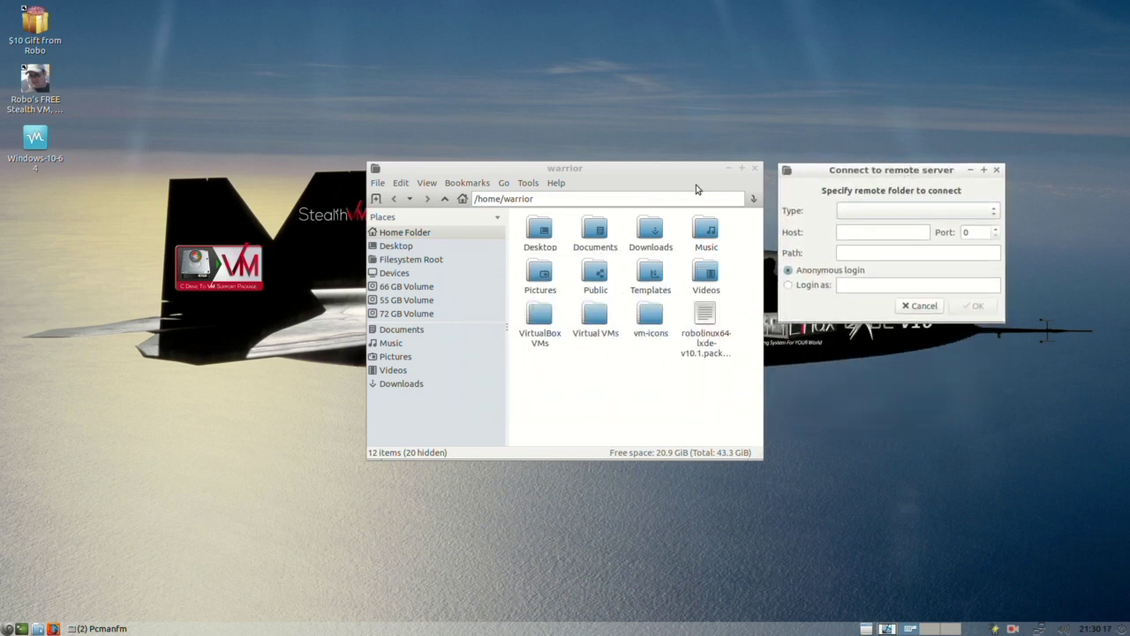
left_click_drag(723, 175, 647, 175)
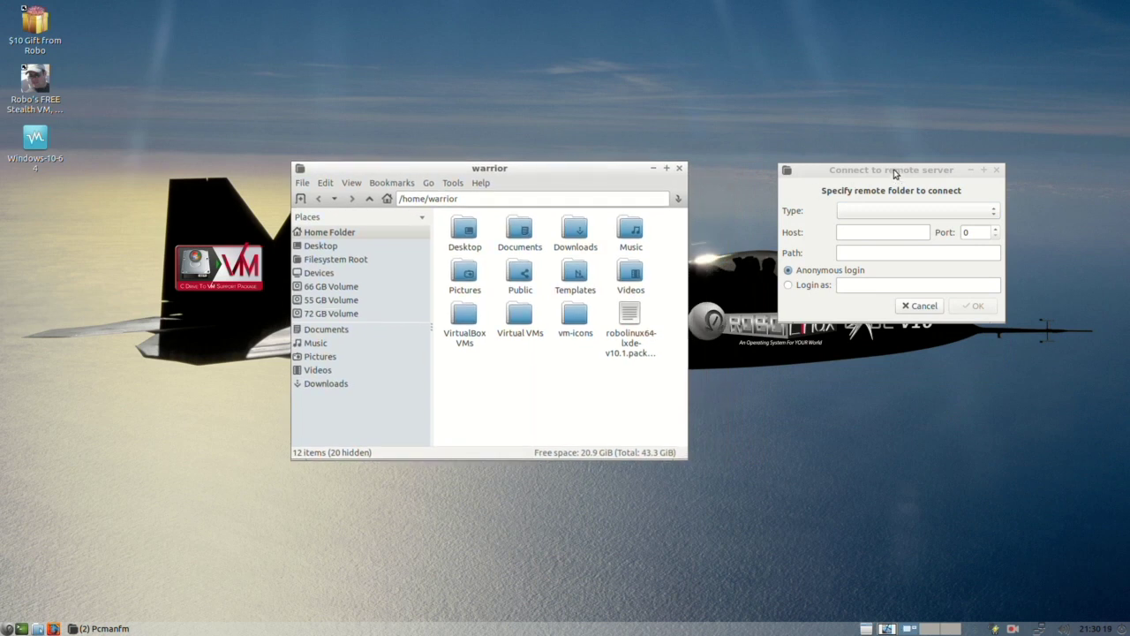
left_click_drag(893, 172, 843, 176)
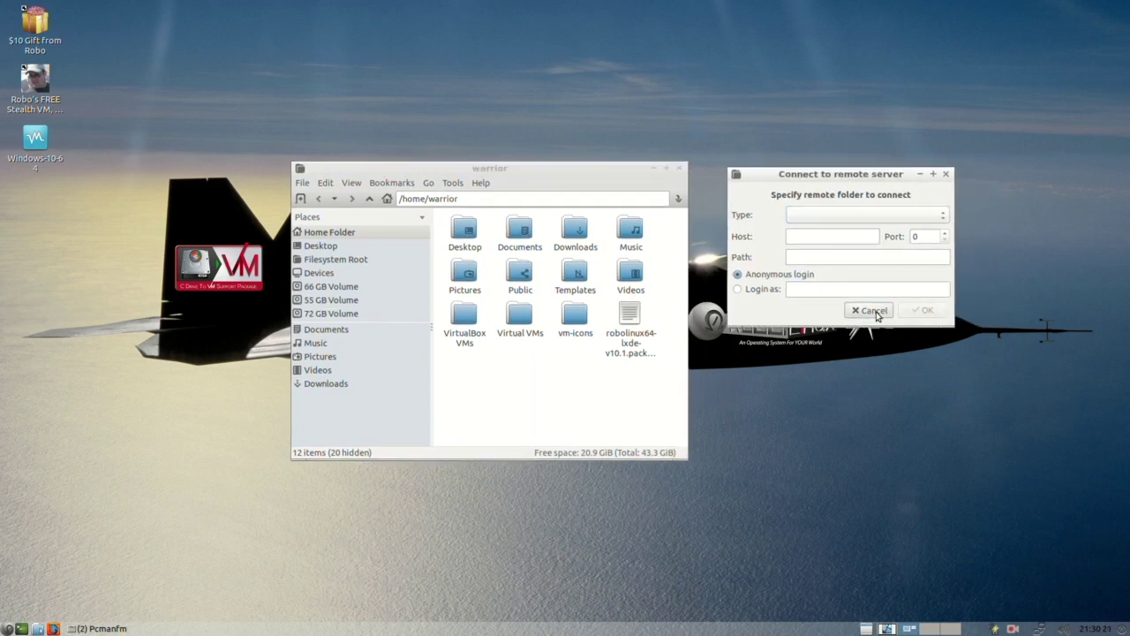
left_click(870, 310)
left_click(680, 168)
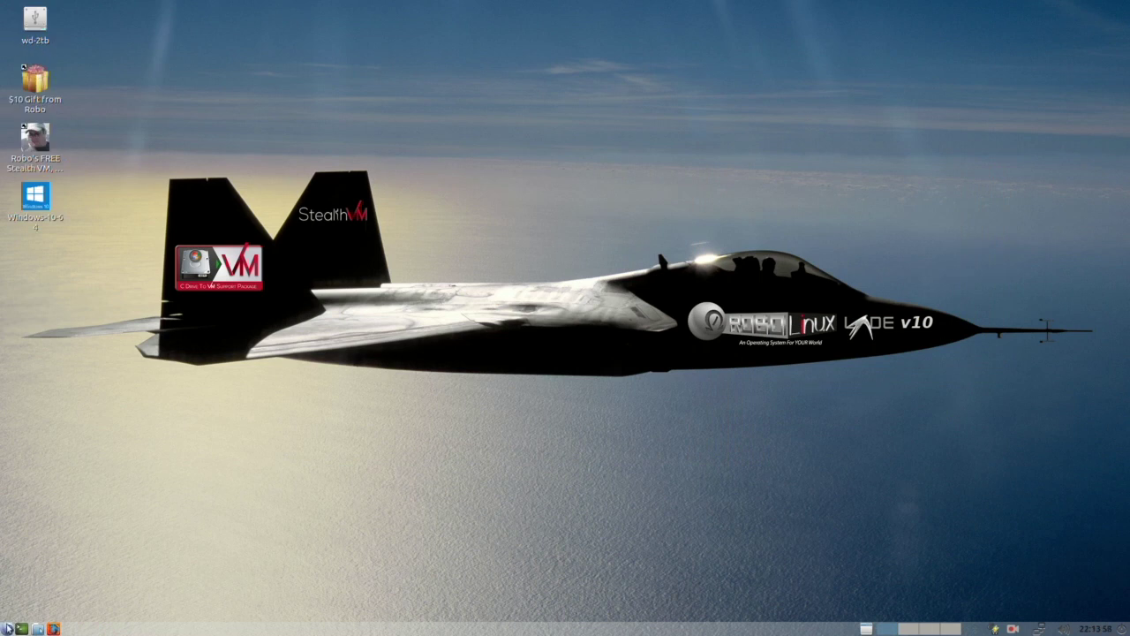
left_click(8, 628)
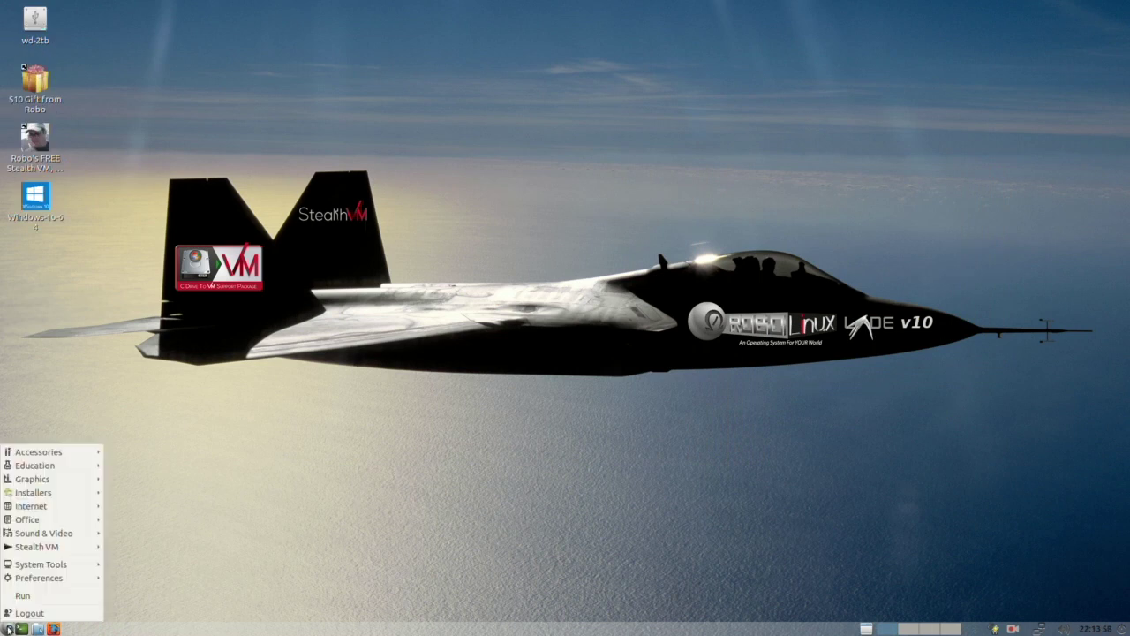
mouse_move(40, 496)
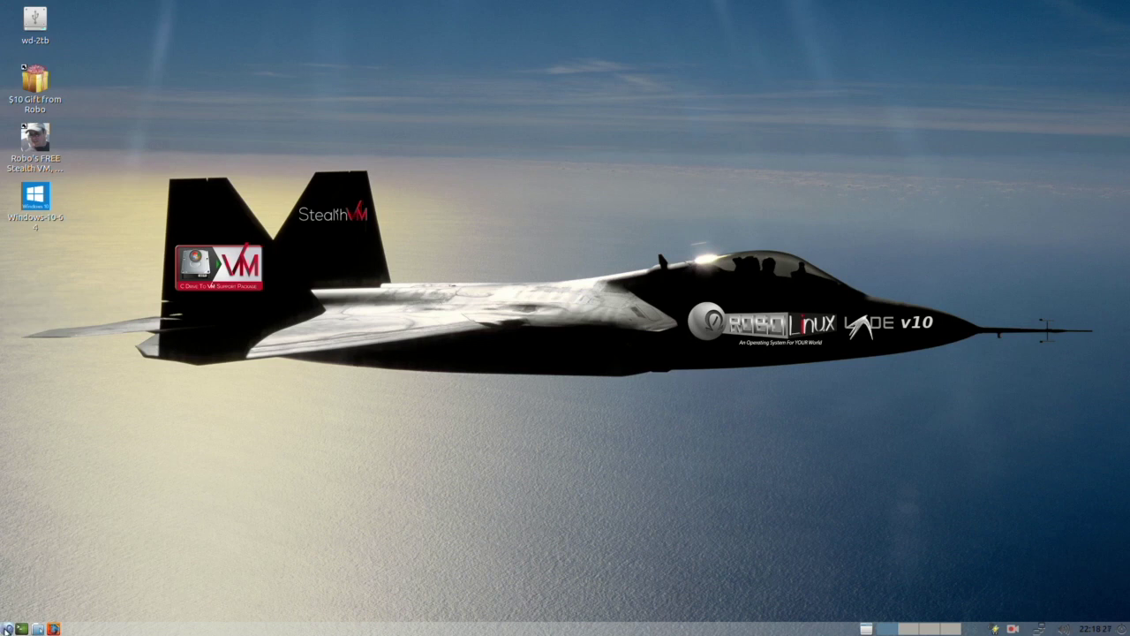
Step: Run the Robolinux64 automatic upgrade check, authorising it with the administrator password
left_click(7, 630)
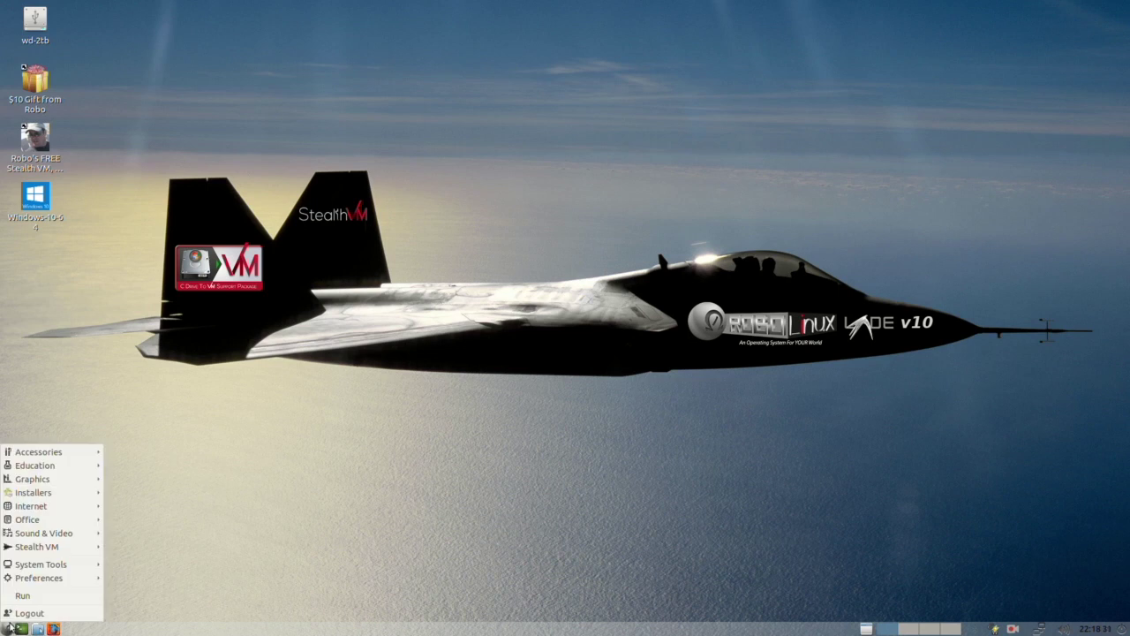
mouse_move(56, 578)
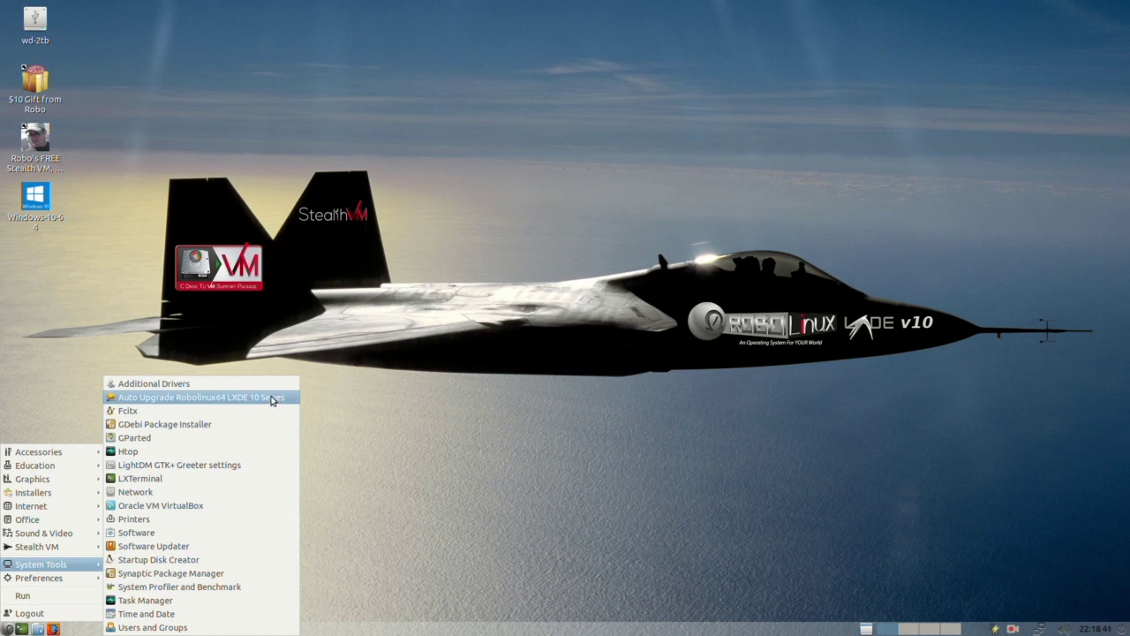
left_click(272, 400)
triple_click(534, 261)
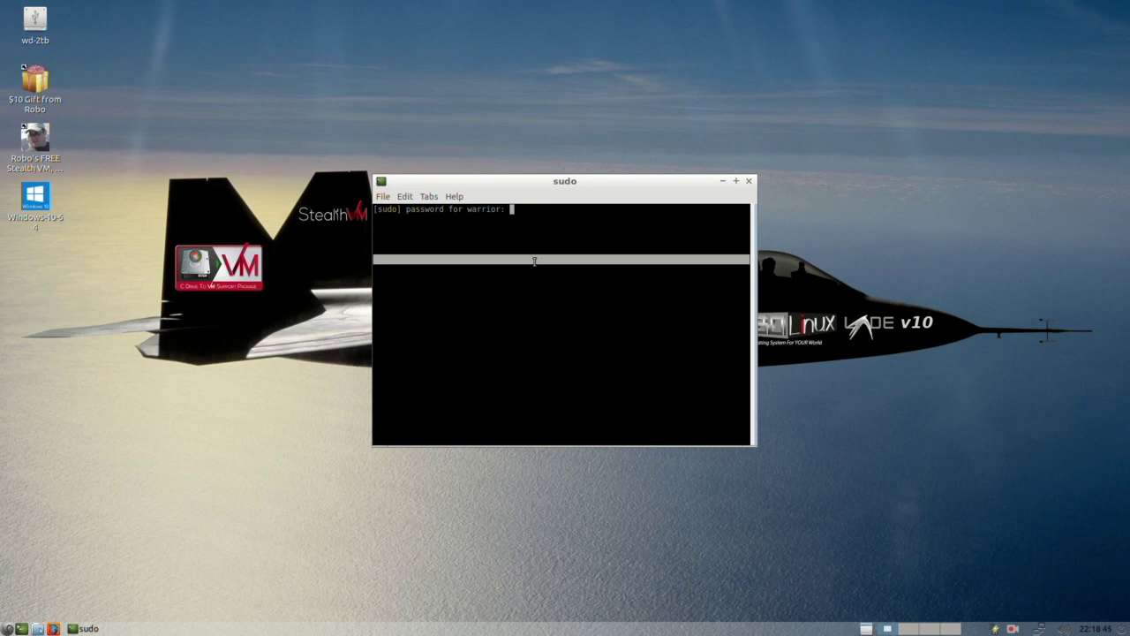
key("Return")
left_click(595, 220)
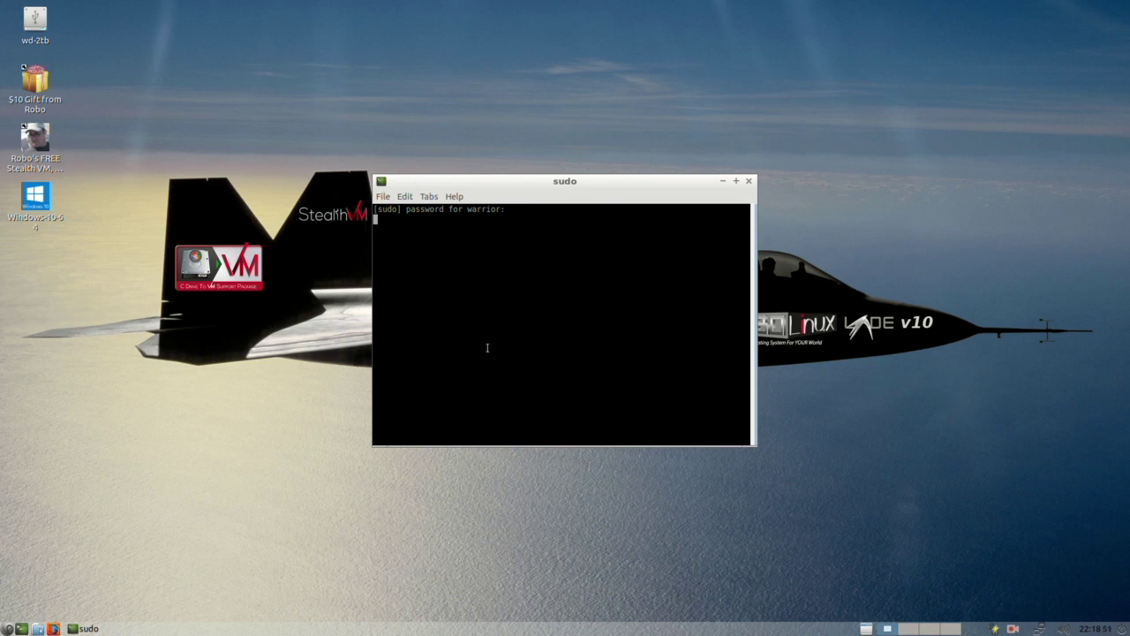
left_click_drag(565, 183, 688, 194)
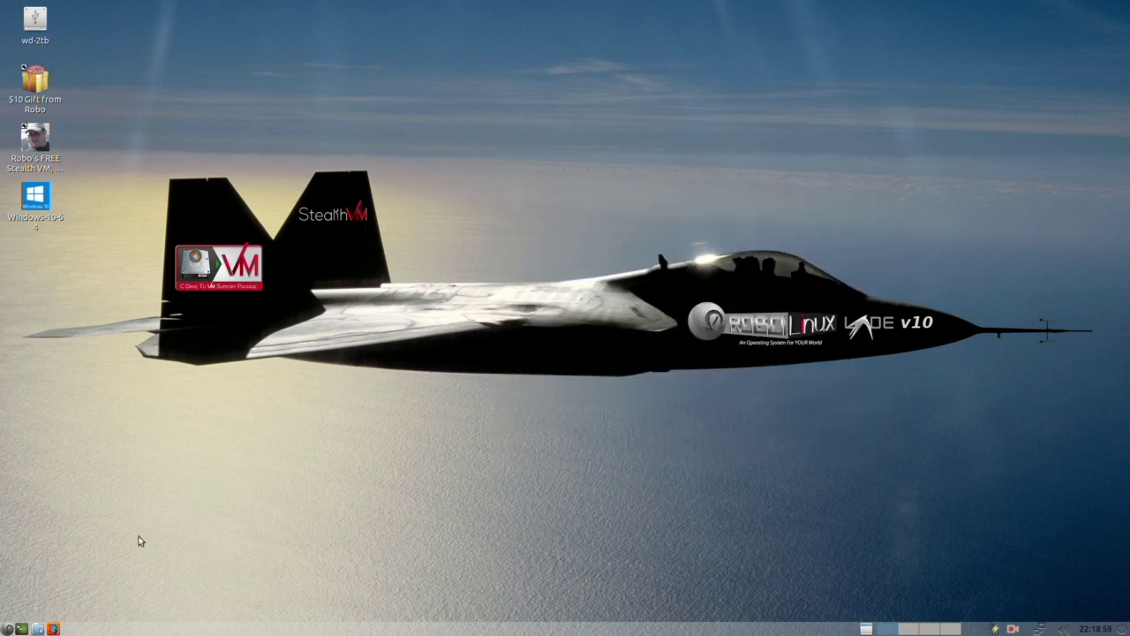
left_click(8, 629)
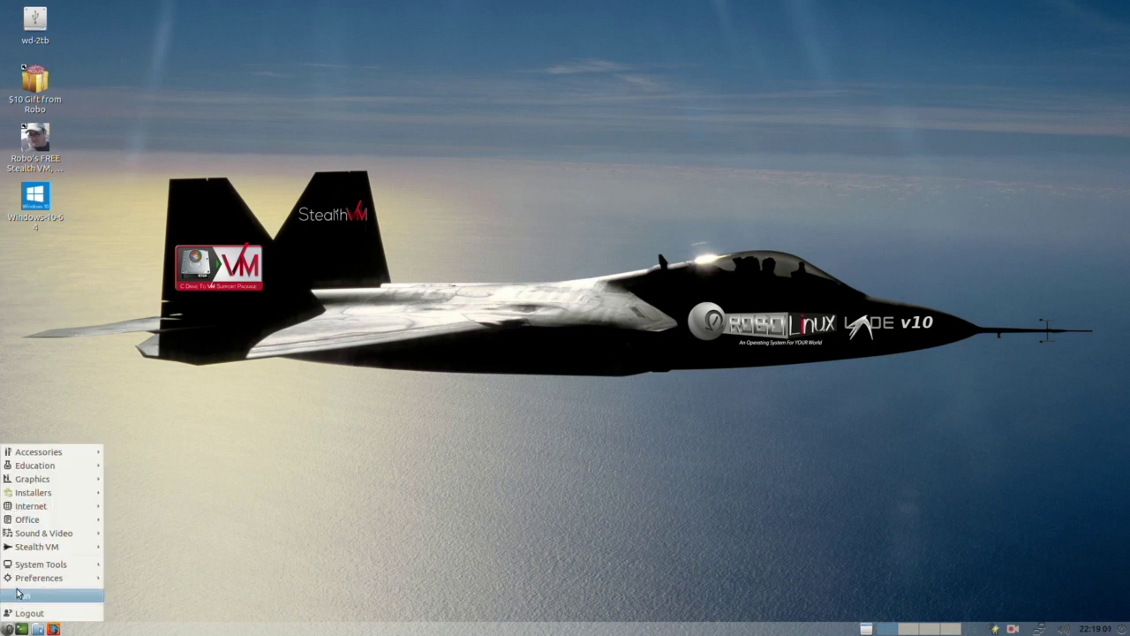
mouse_move(92, 505)
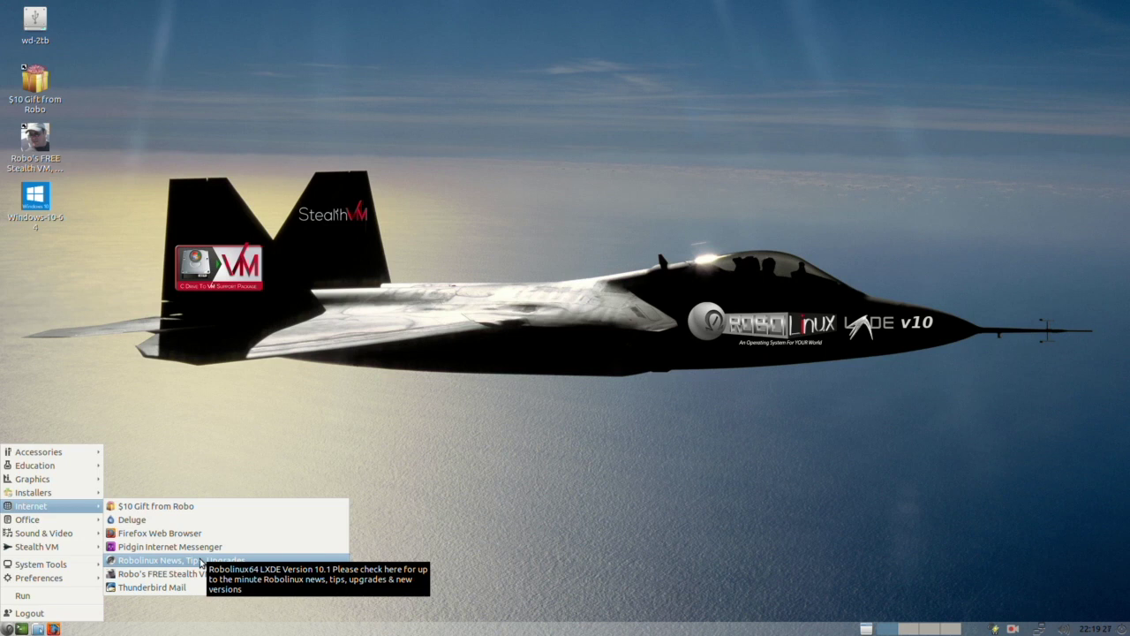
left_click(482, 464)
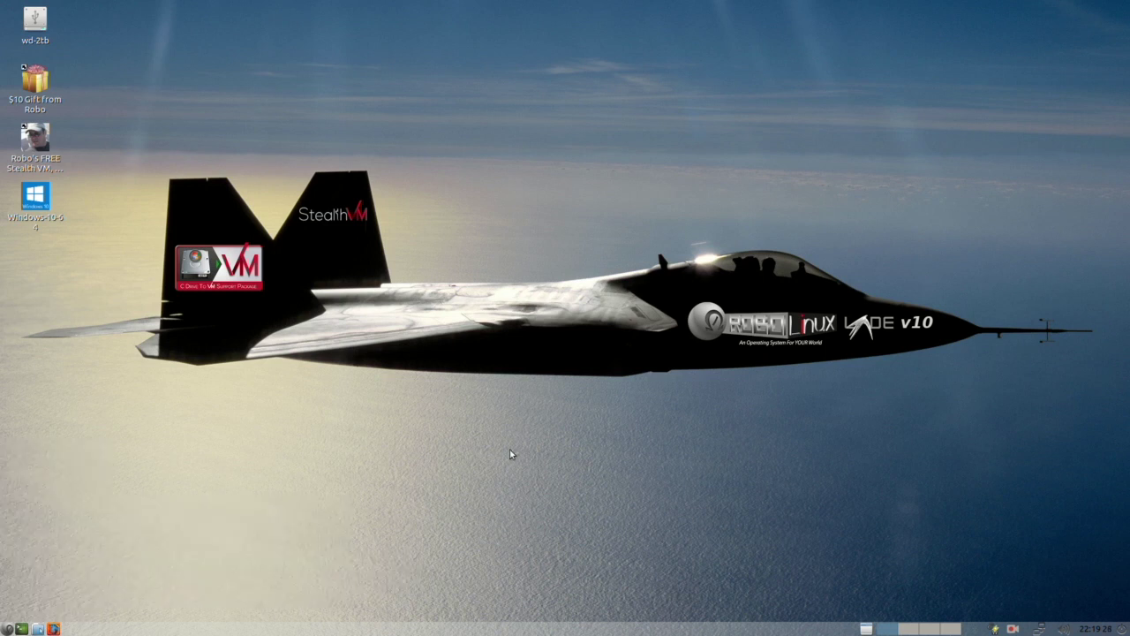
Step: Open Desktop Preferences, keeping wallpaper mode 'Stretch and crop to fill the monitor area'
right_click(573, 174)
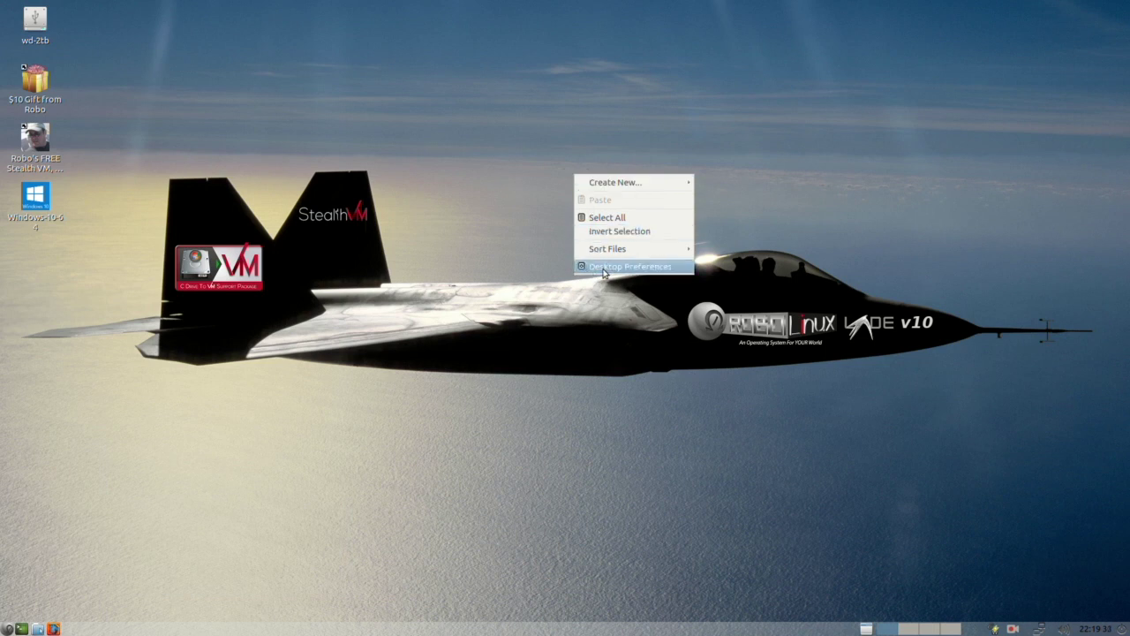
left_click(605, 270)
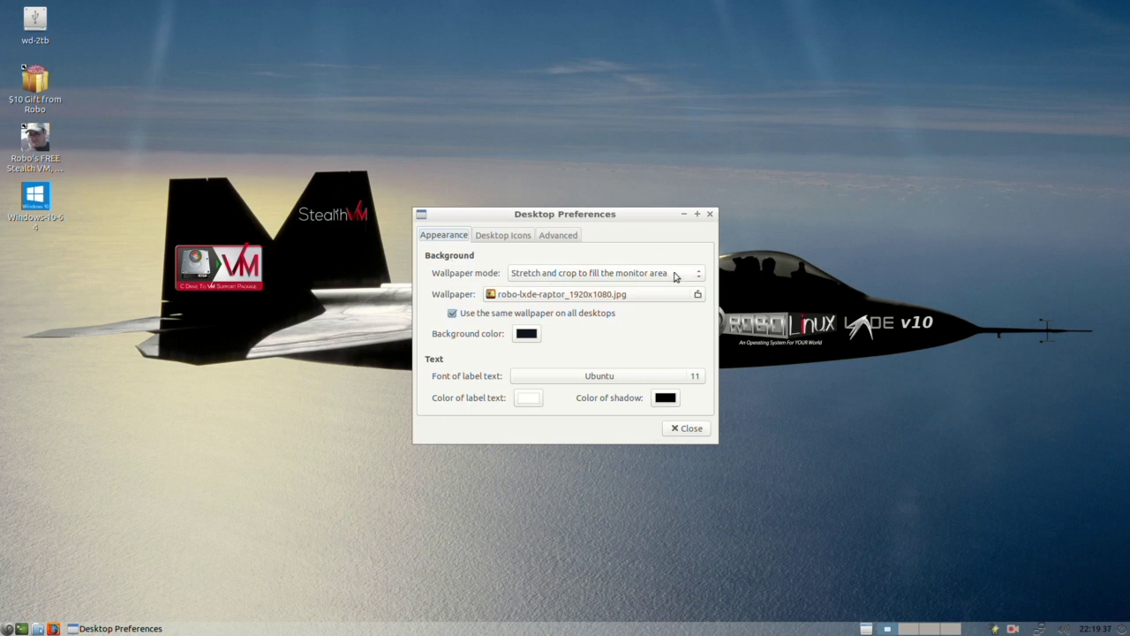
left_click(700, 280)
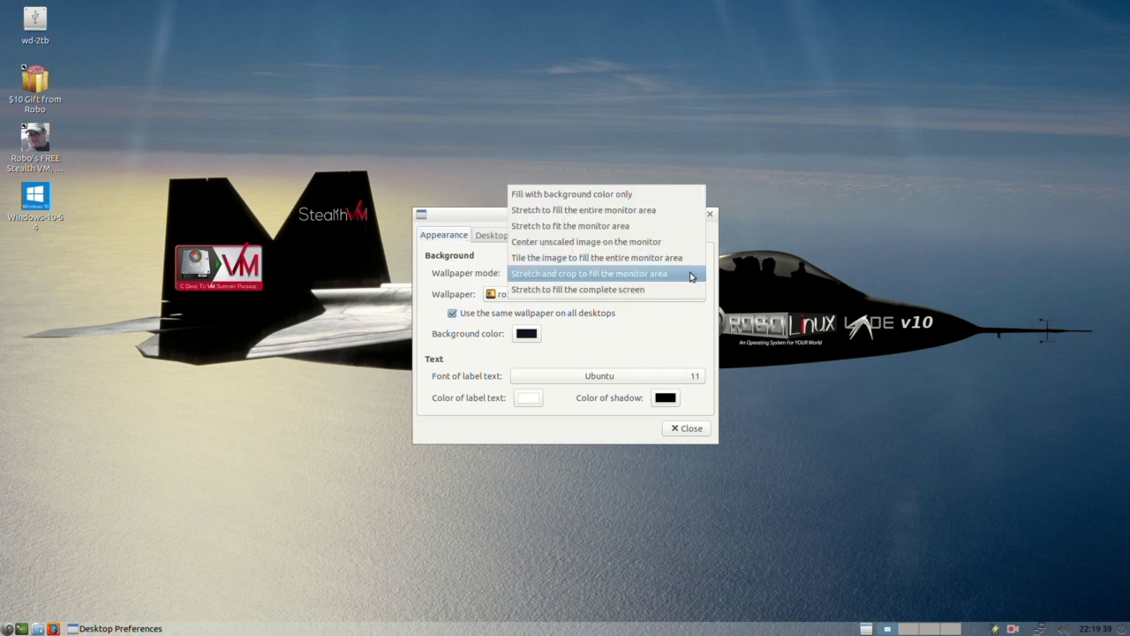
left_click(681, 277)
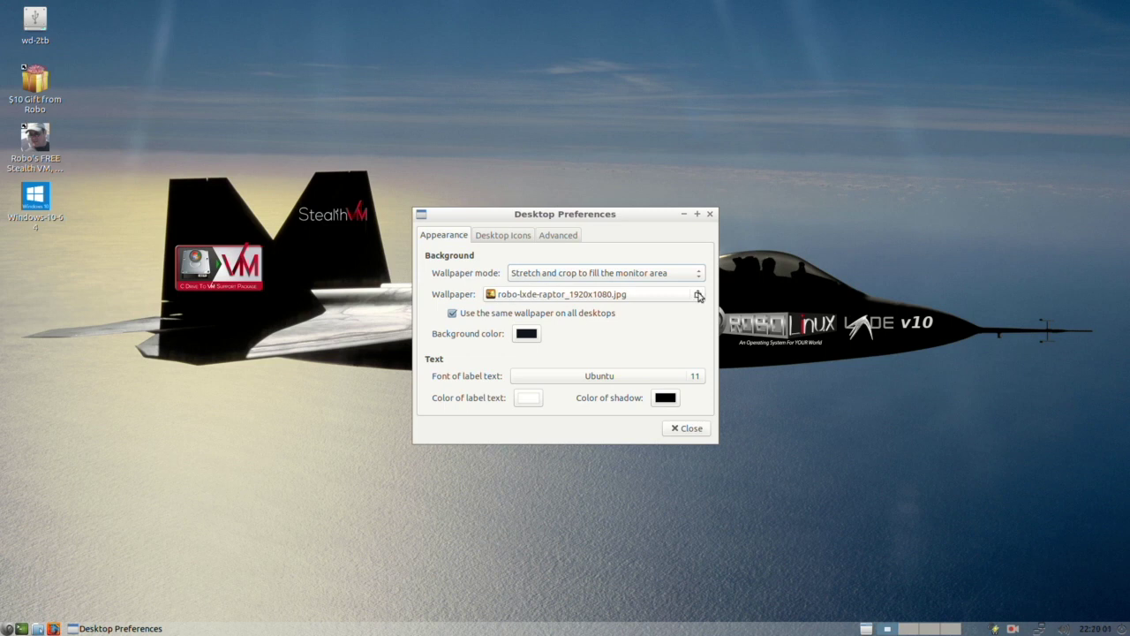
Step: Choose mount-fuji.jpg from the wallpapers folder as the desktop wallpaper file
left_click(699, 296)
scroll(468, 336, "down", 1)
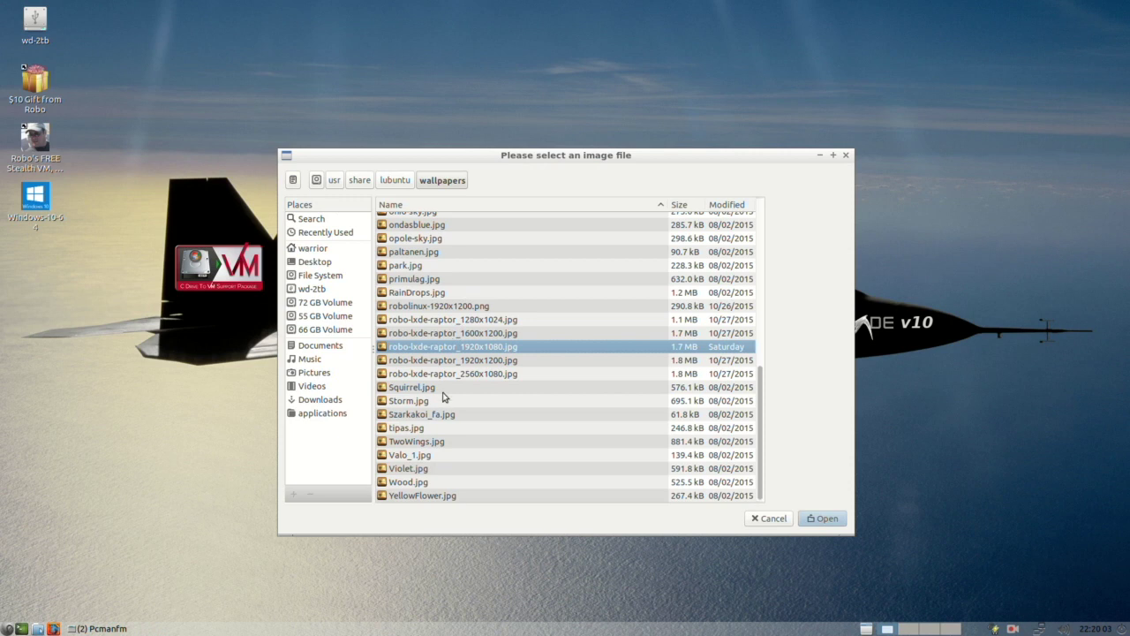
scroll(435, 433, "up", 1)
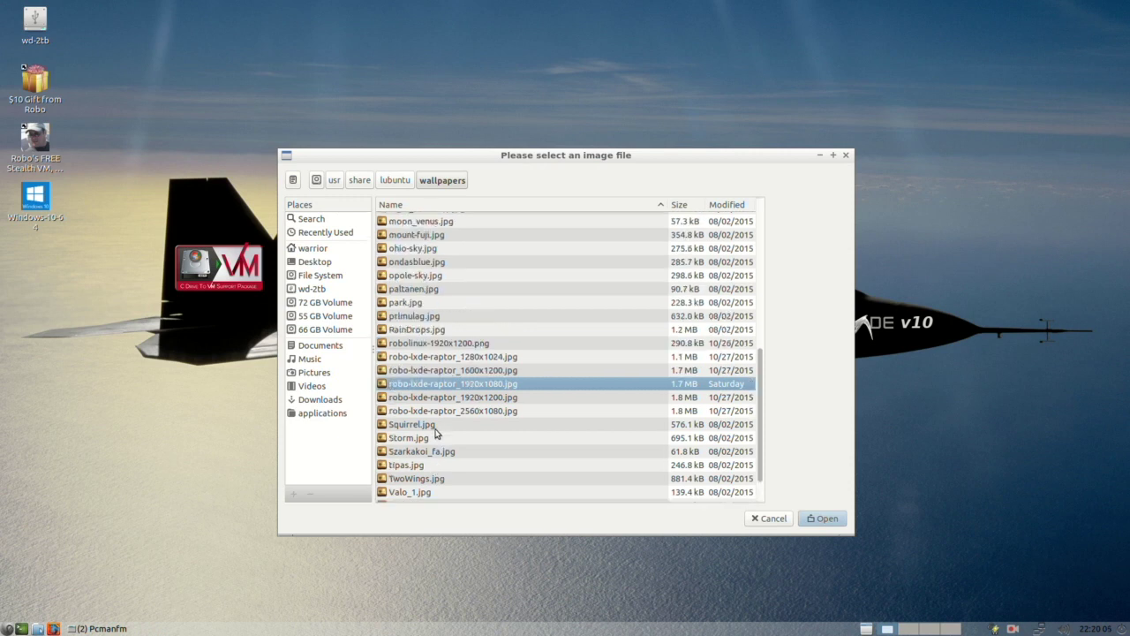
scroll(435, 433, "up", 5)
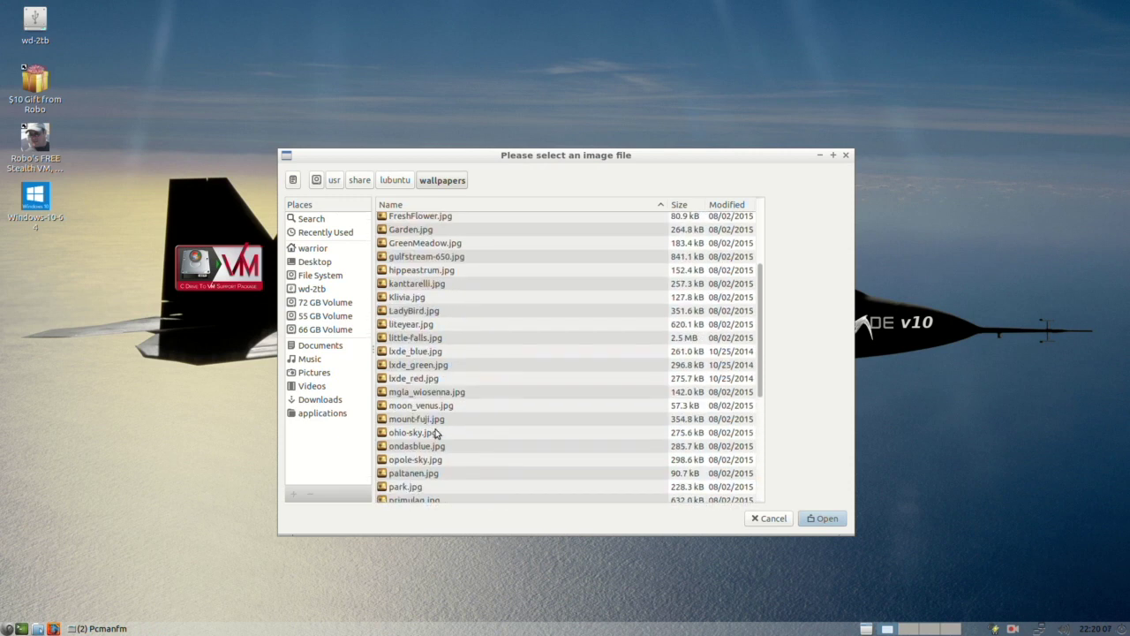
scroll(439, 396, "up", 2)
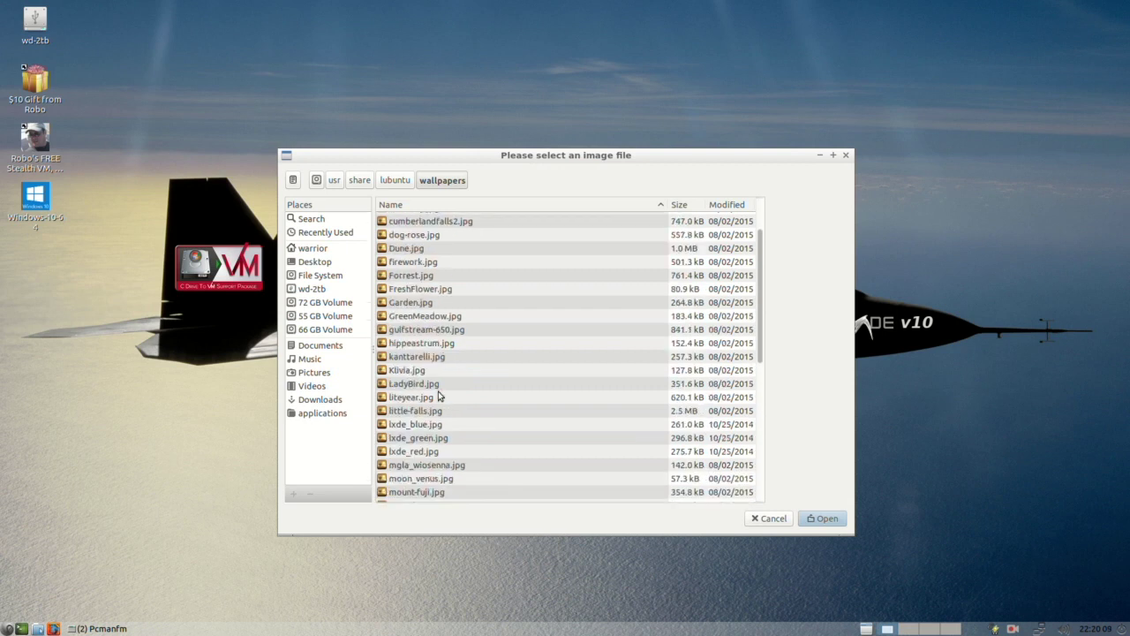
scroll(439, 396, "up", 2)
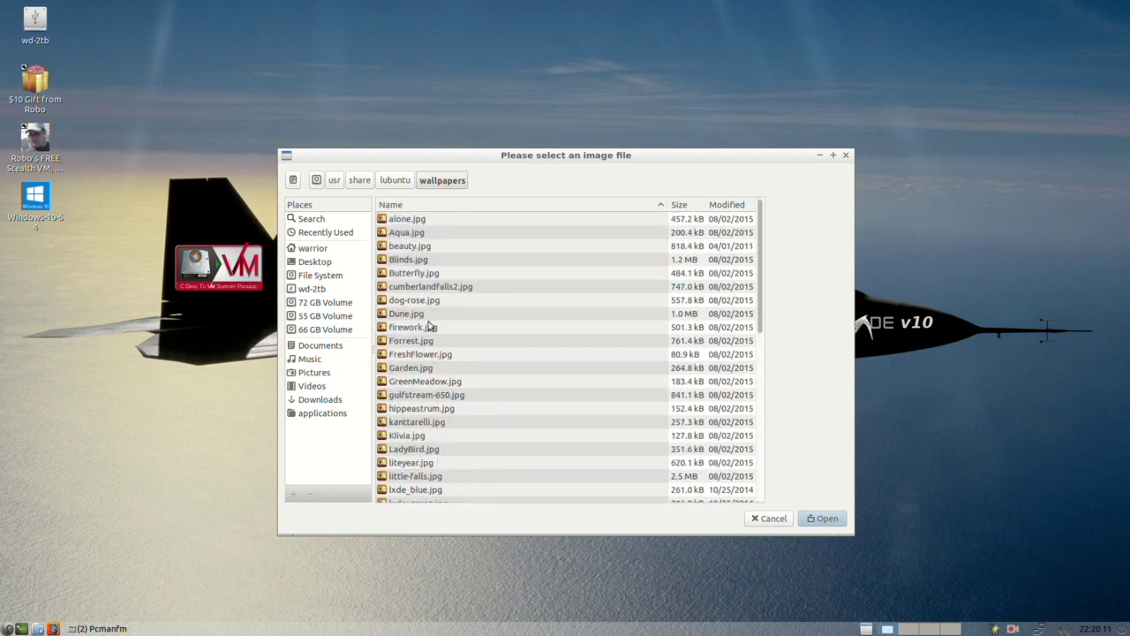
scroll(420, 413, "down", 1)
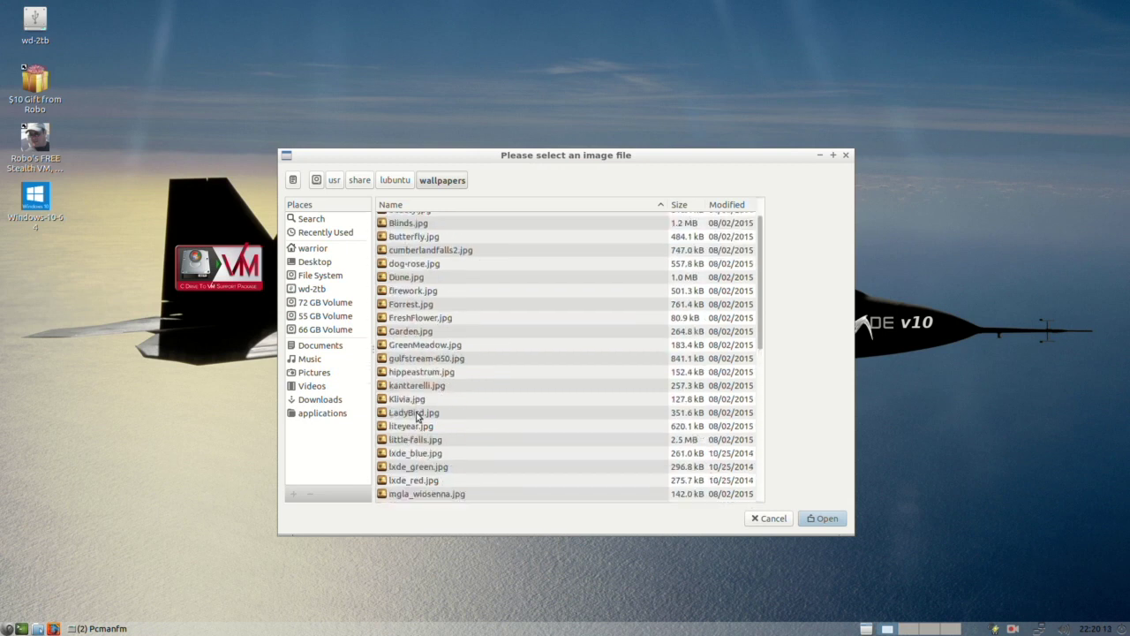
scroll(412, 438, "down", 2)
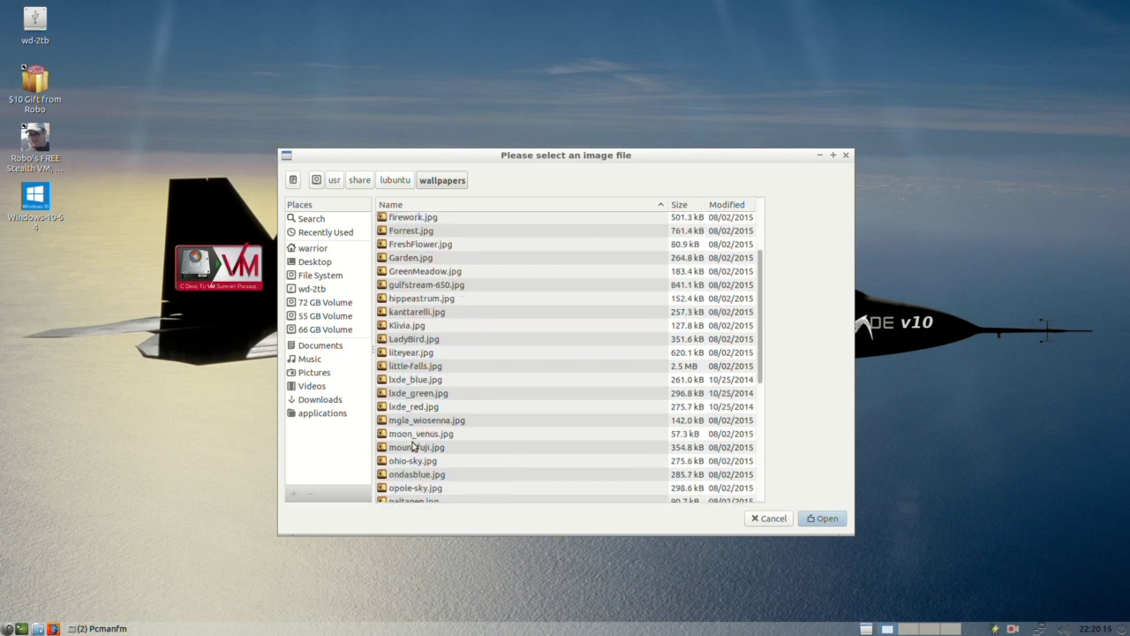
left_click(417, 448)
left_click(831, 521)
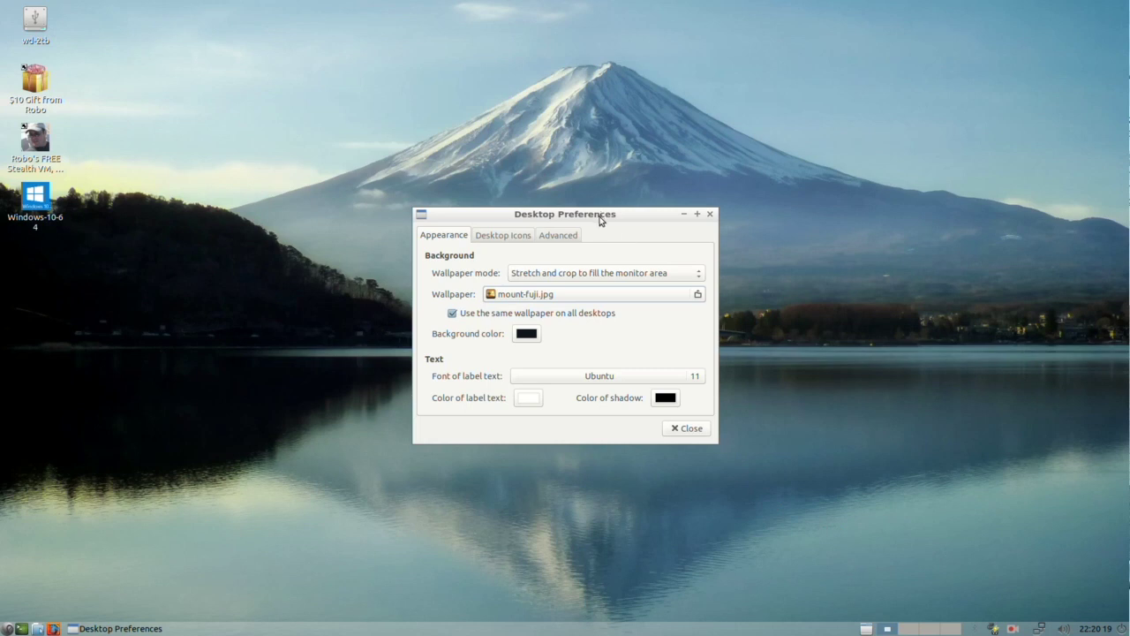
left_click_drag(600, 215, 533, 257)
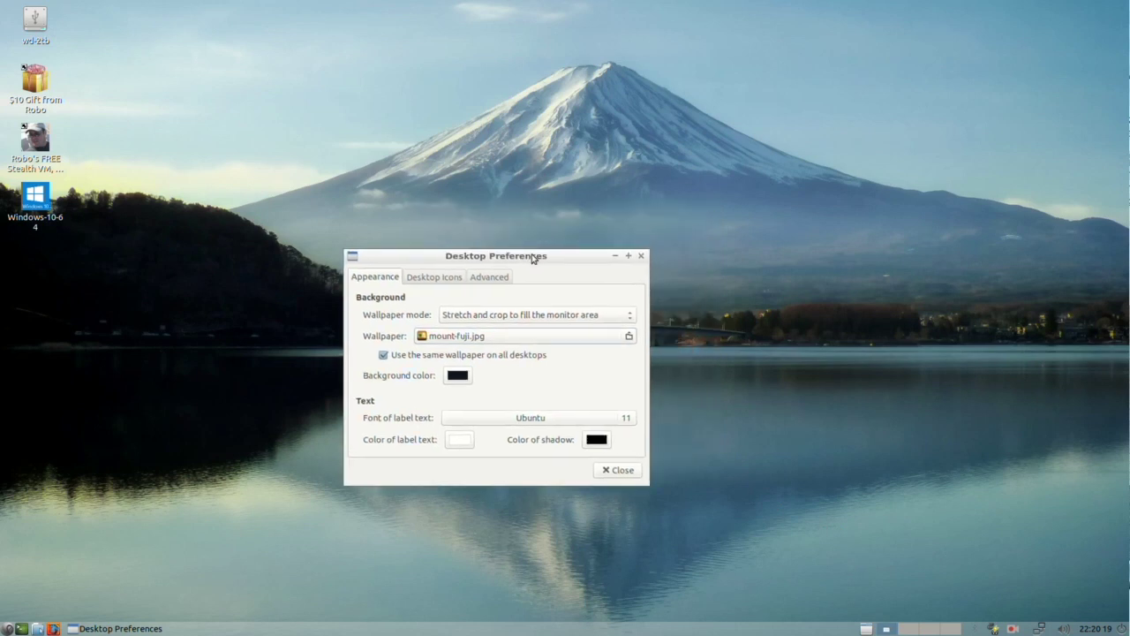
left_click(629, 336)
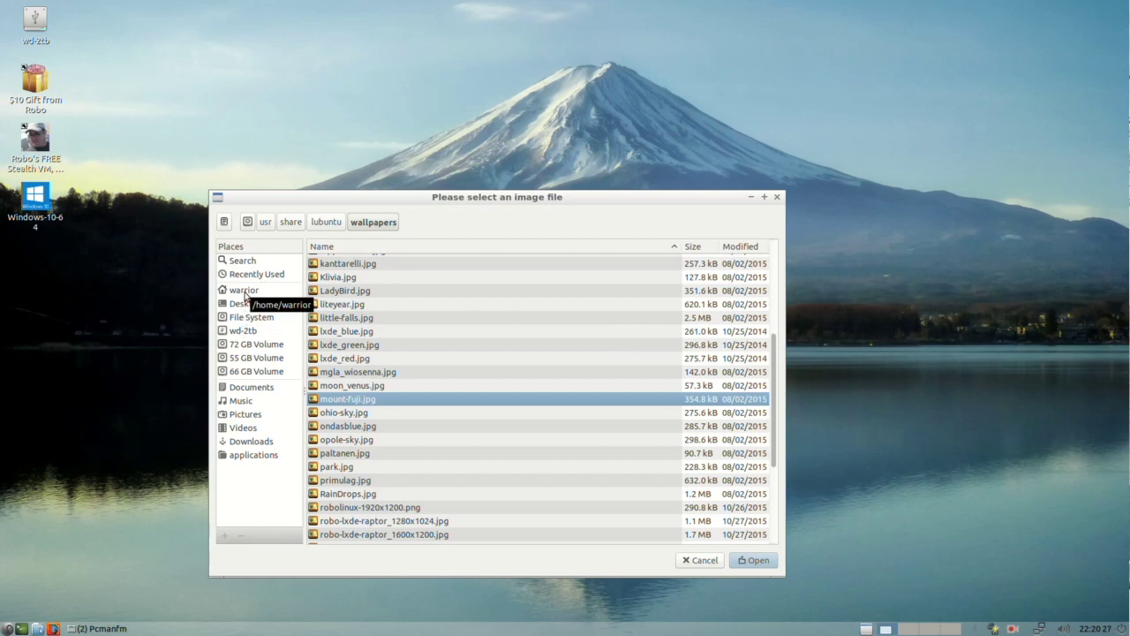
left_click(247, 290)
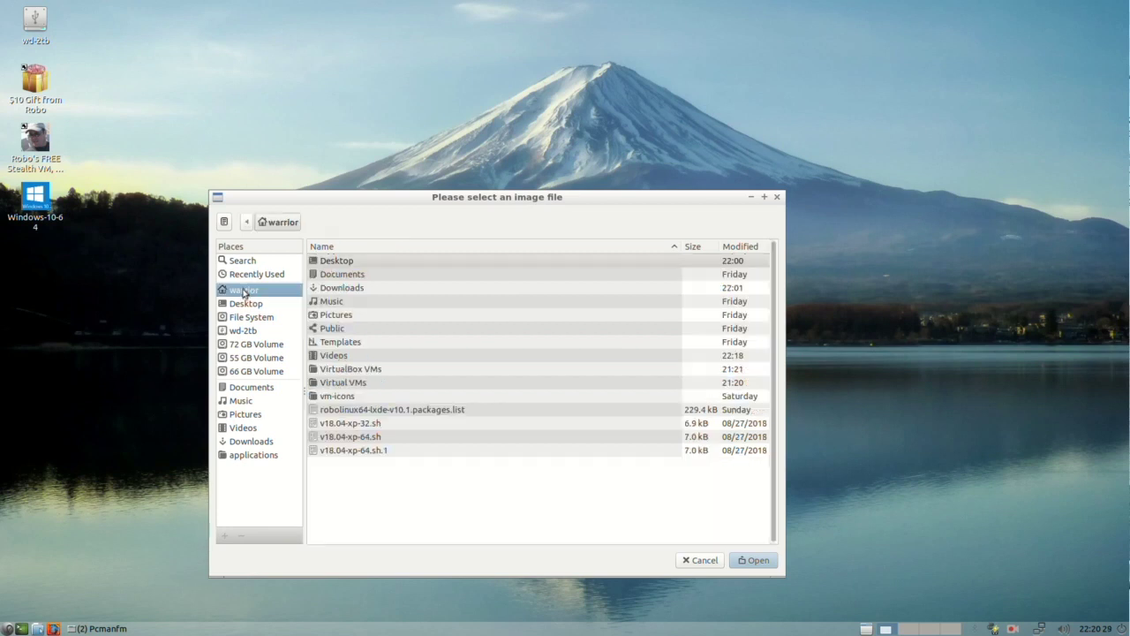
double_click(342, 315)
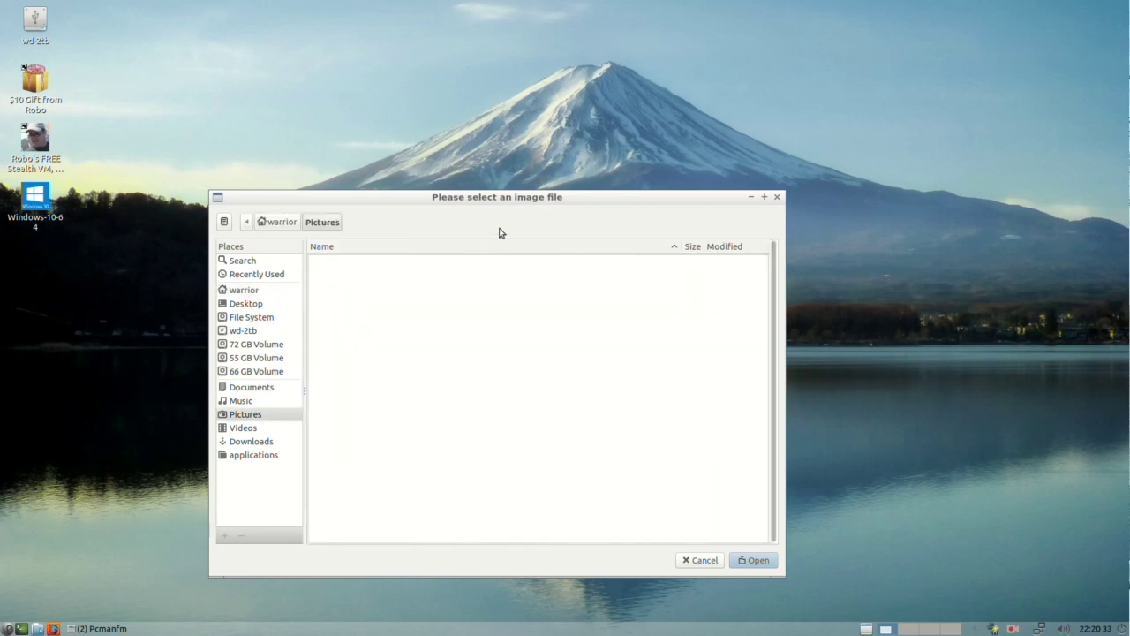
left_click_drag(528, 196, 584, 206)
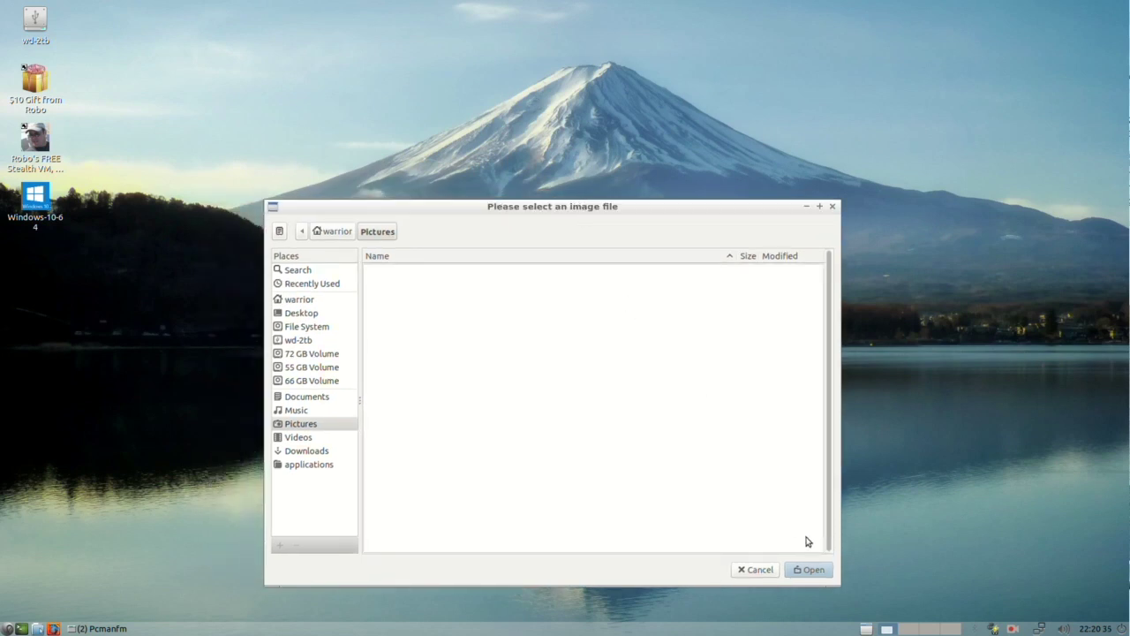
left_click(757, 571)
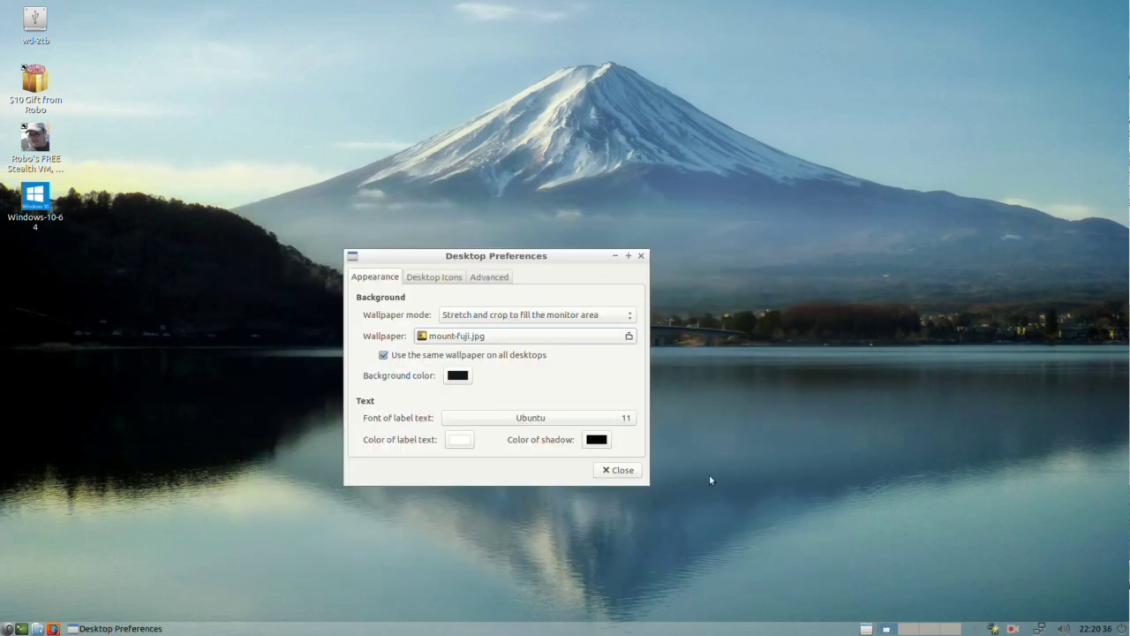
Step: Close the Desktop Preferences dialog, leaving the Mount Fuji wallpaper on the desktop
left_click(604, 472)
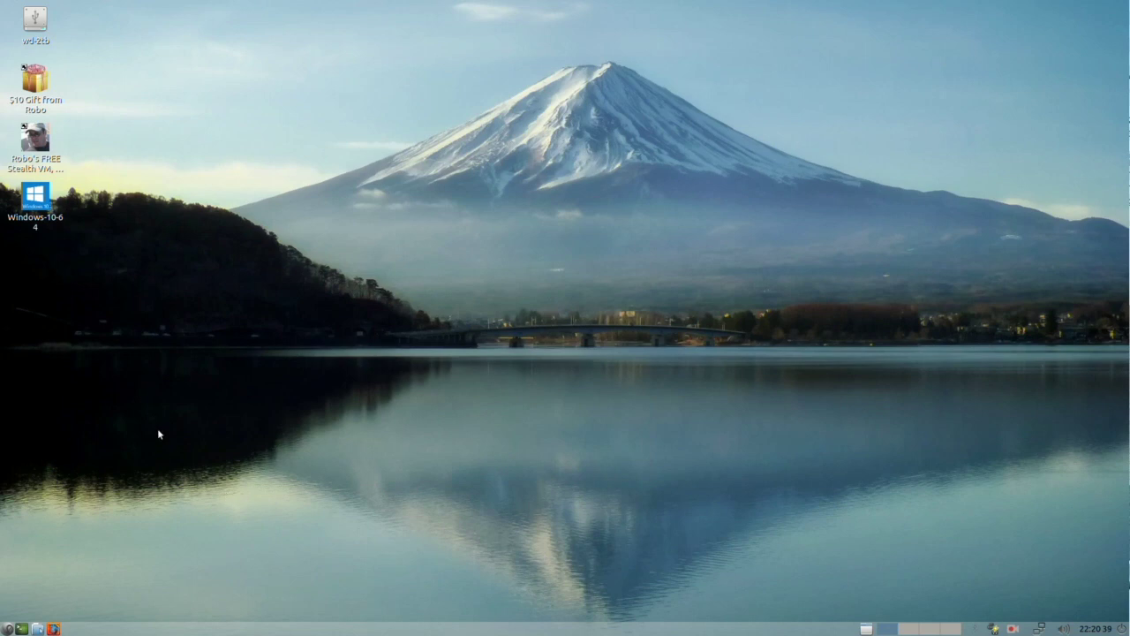